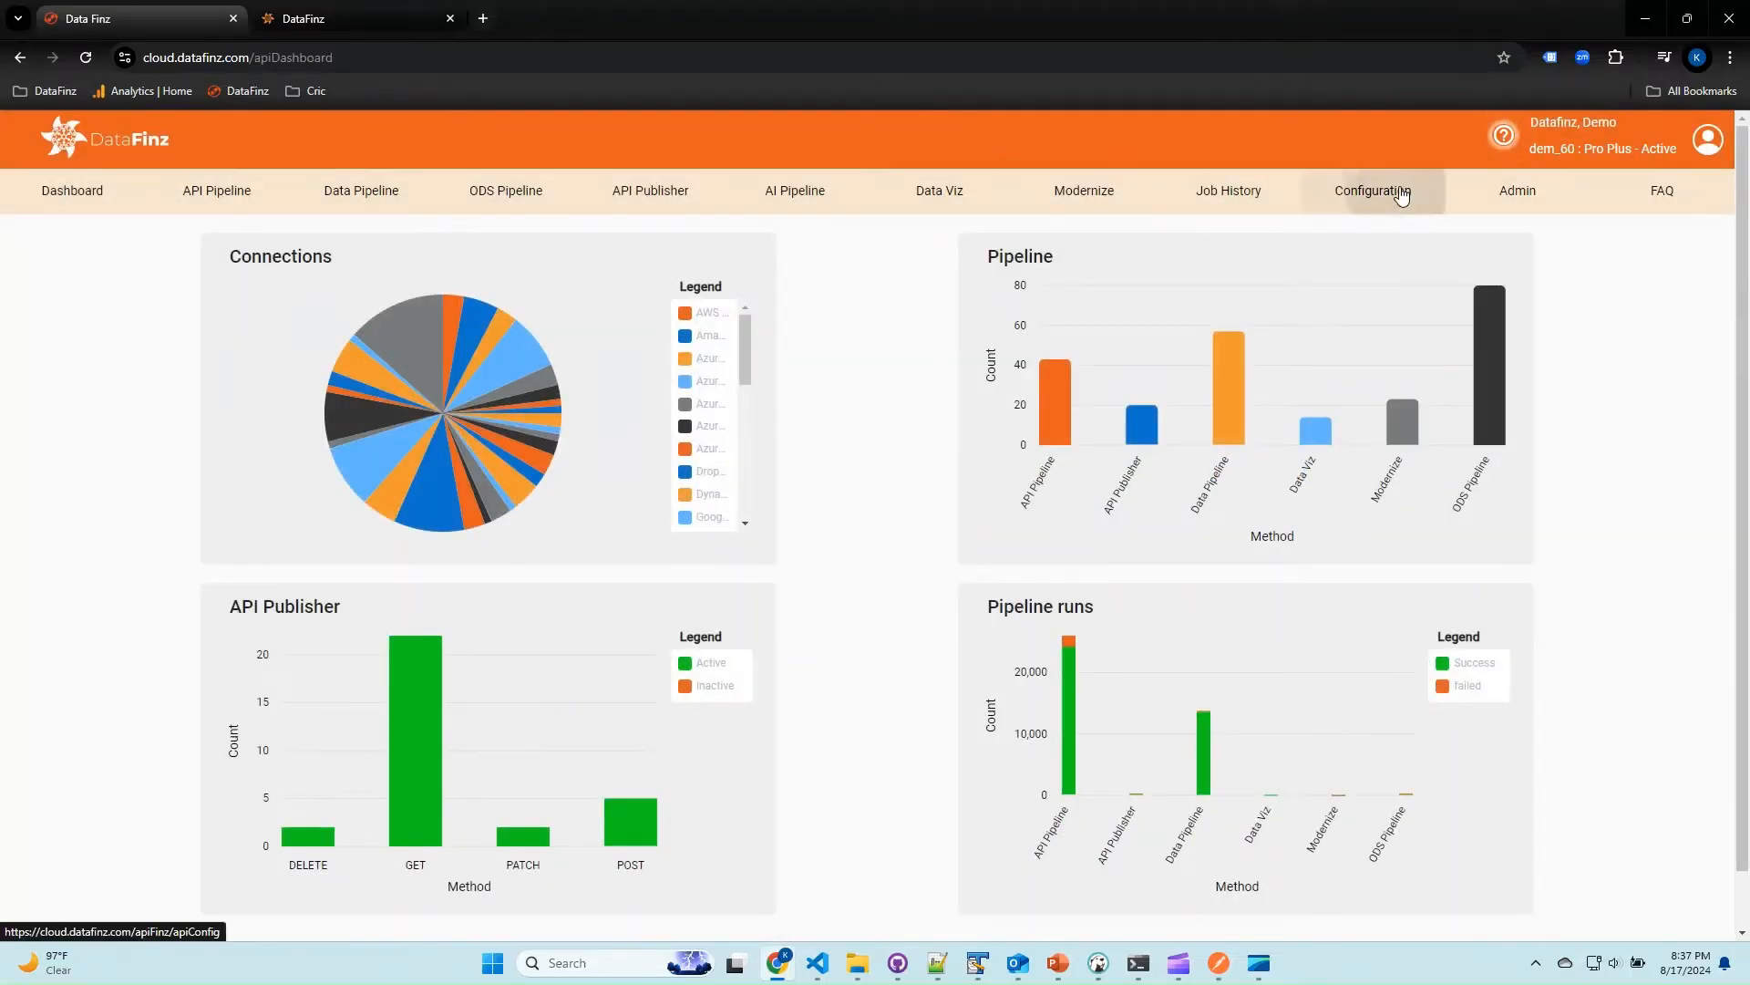
# Filter the list of configured connections to the PostgreSQL type and highlight the Postgres connection's name.
pyautogui.click(1401, 193)
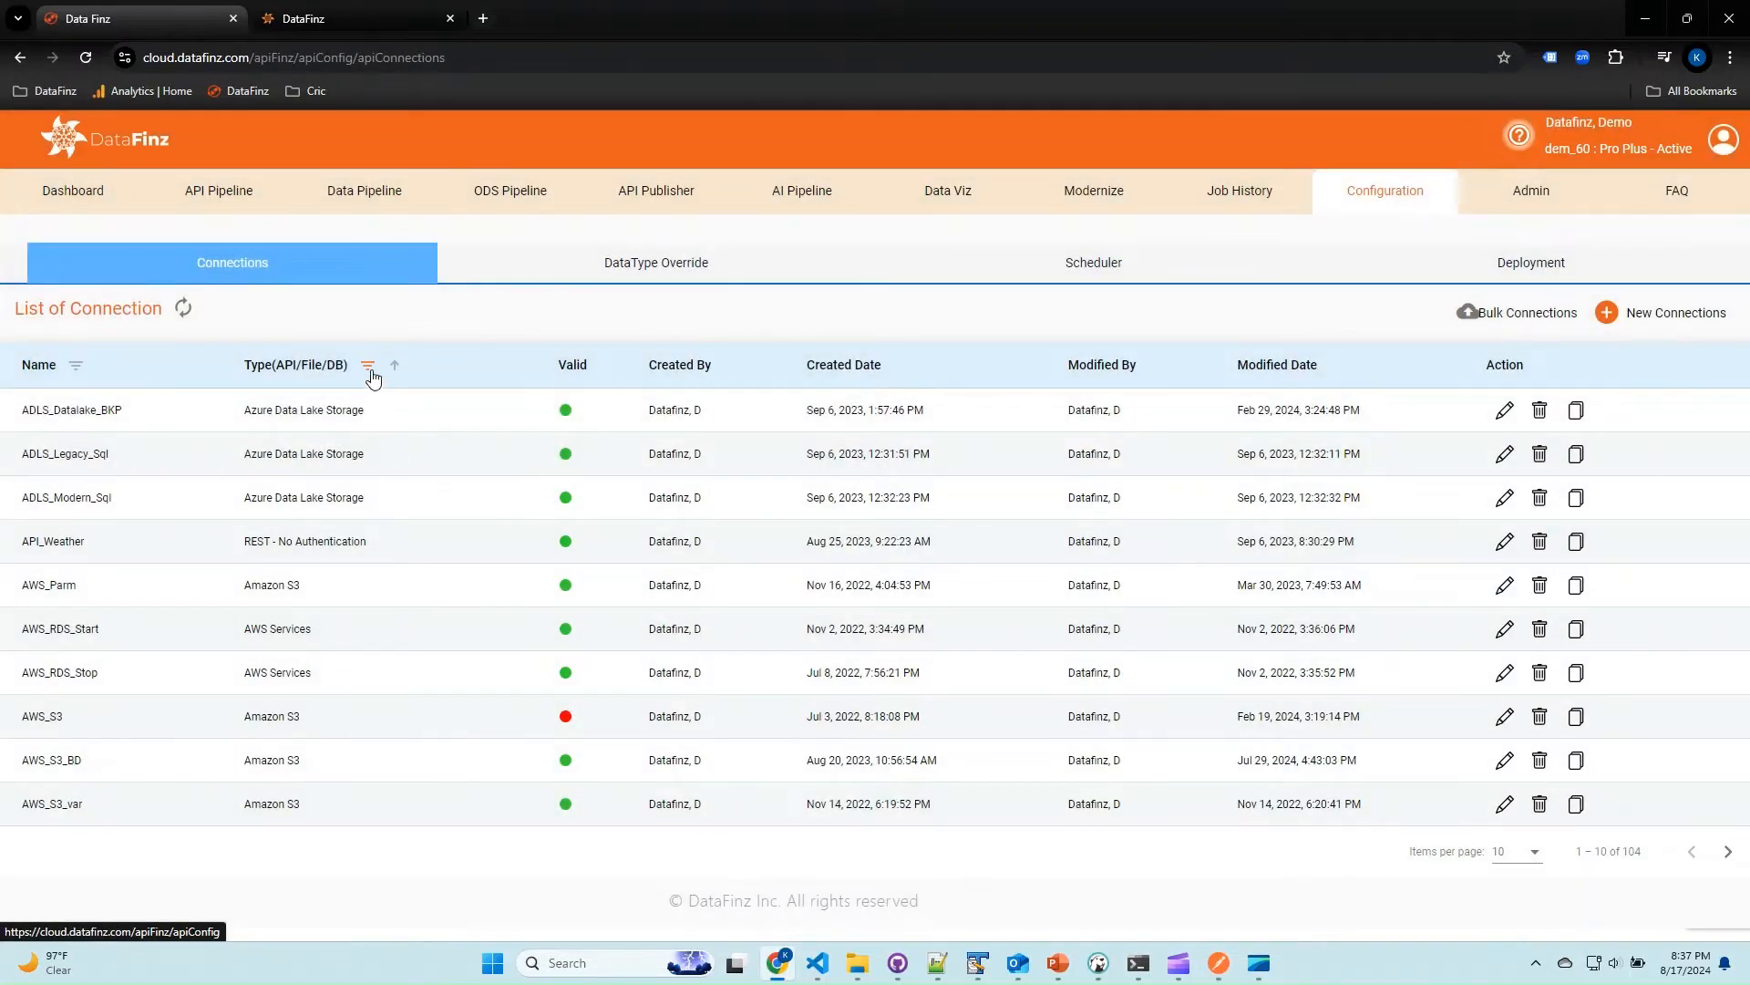
pyautogui.click(368, 367)
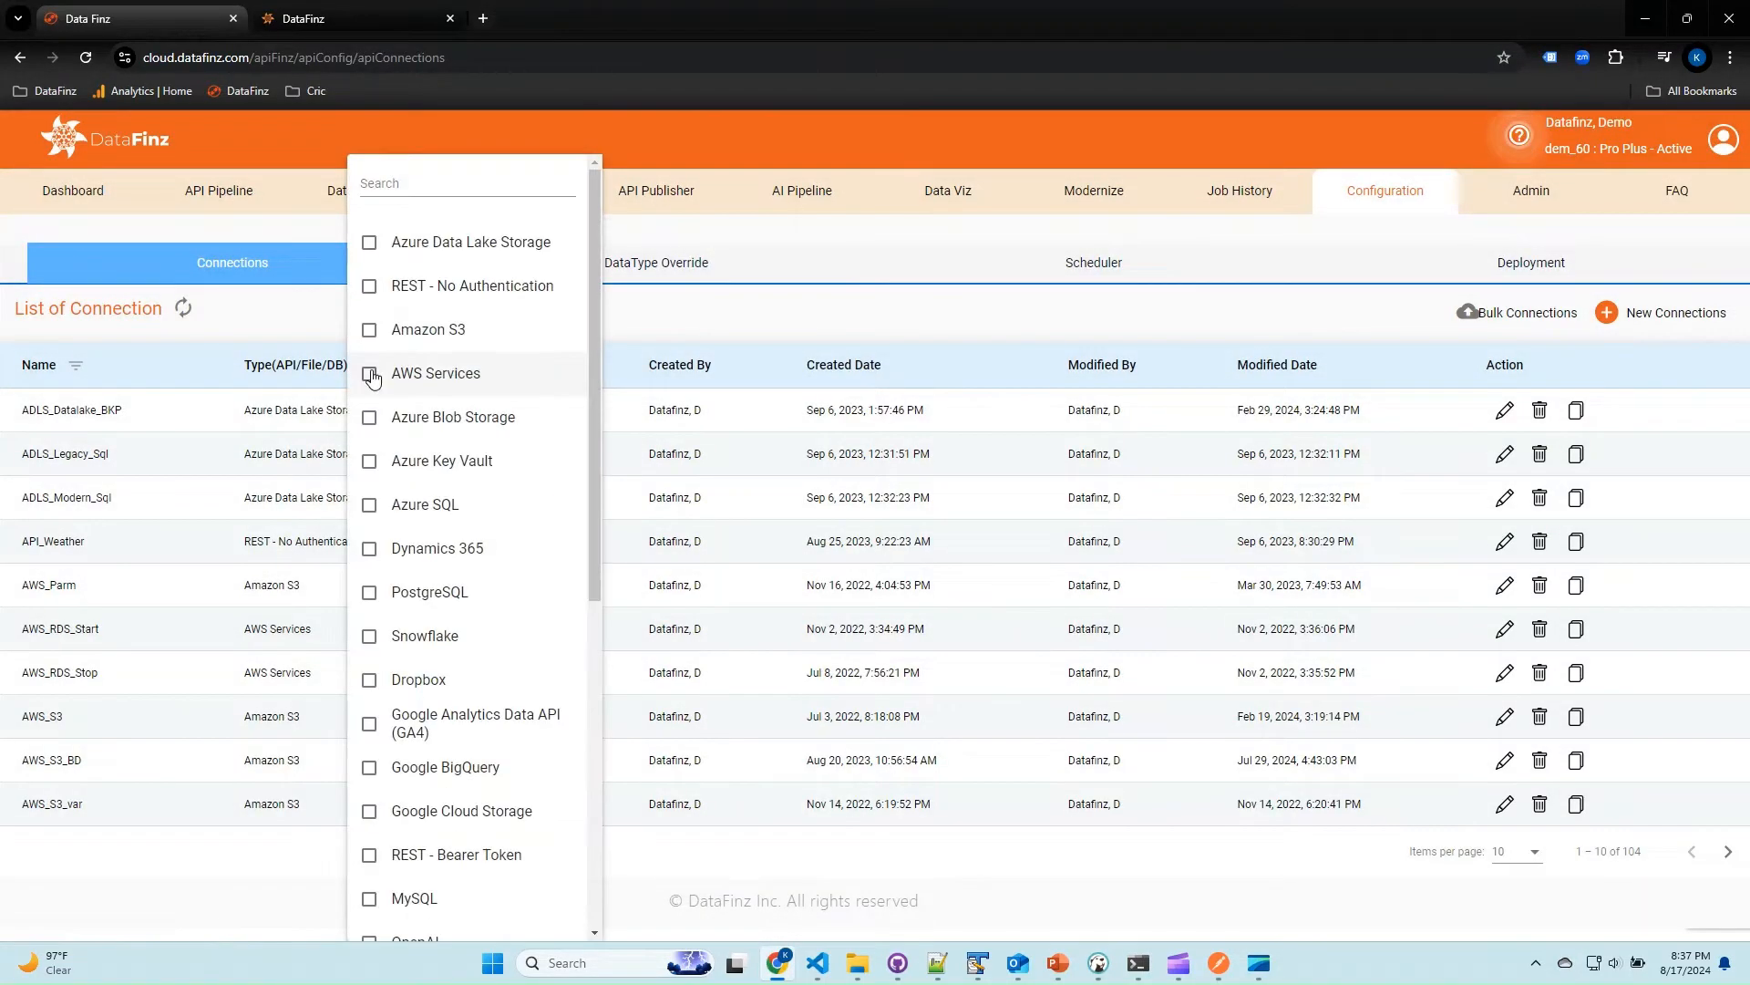
pyautogui.click(462, 185)
pyautogui.write('pos')
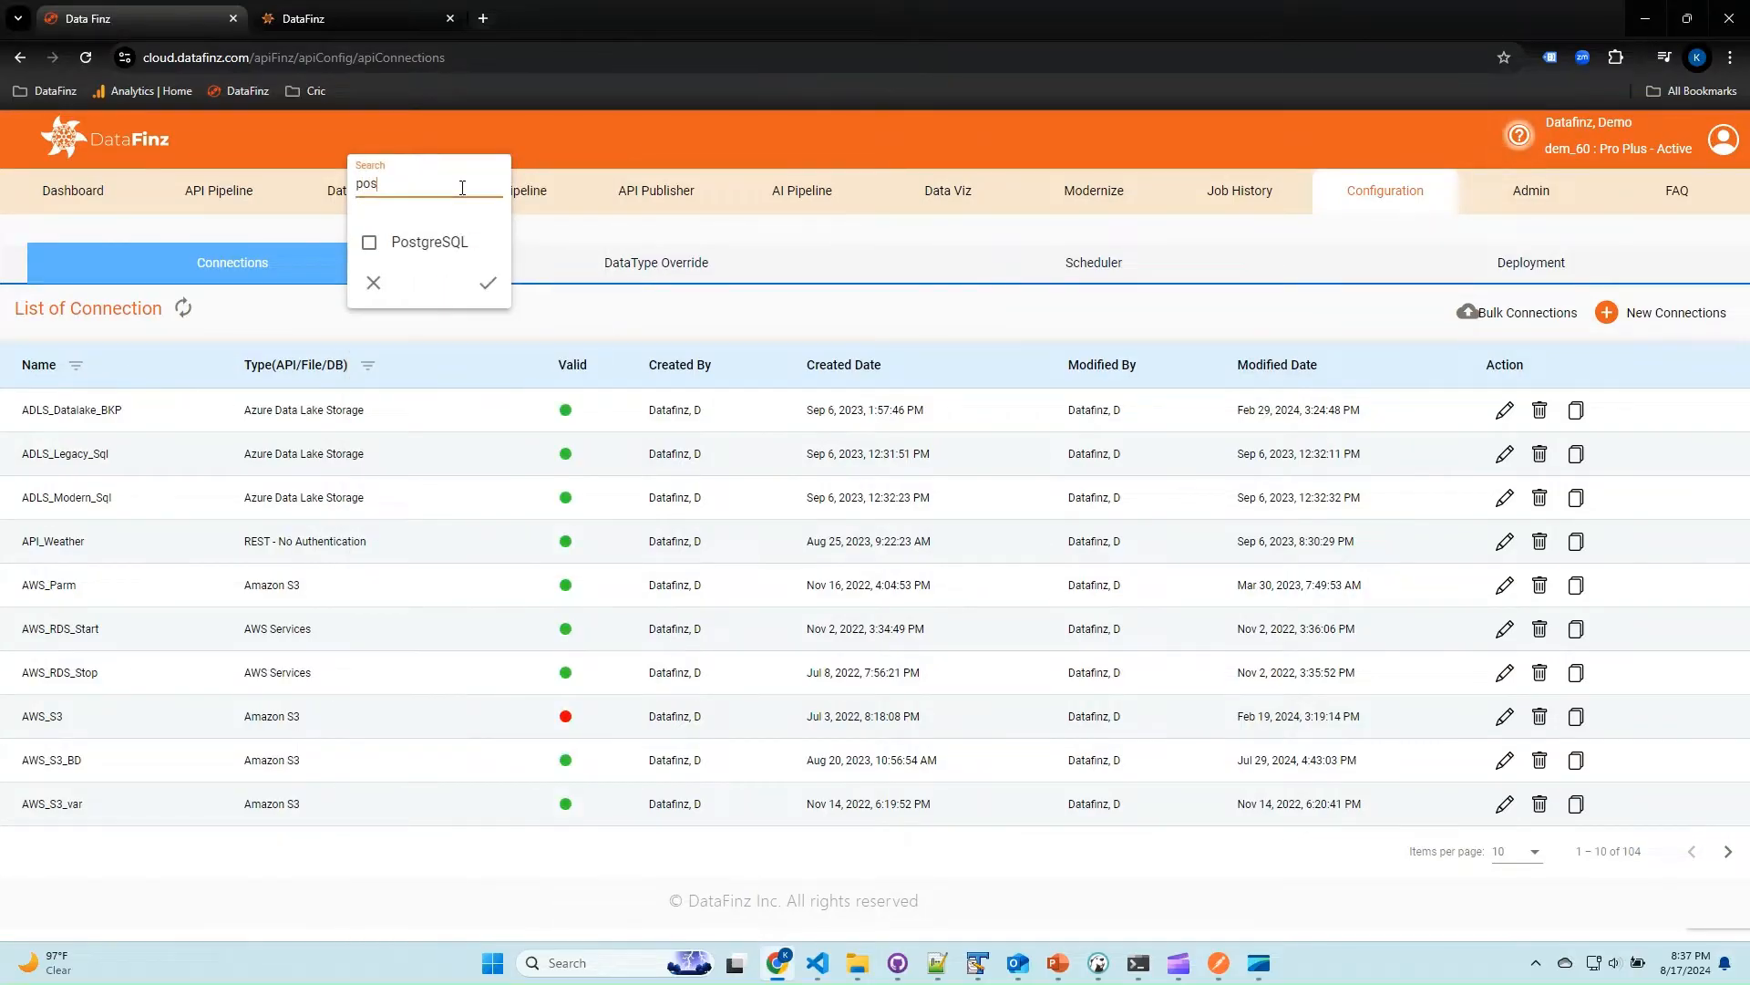
pyautogui.click(446, 243)
pyautogui.click(487, 283)
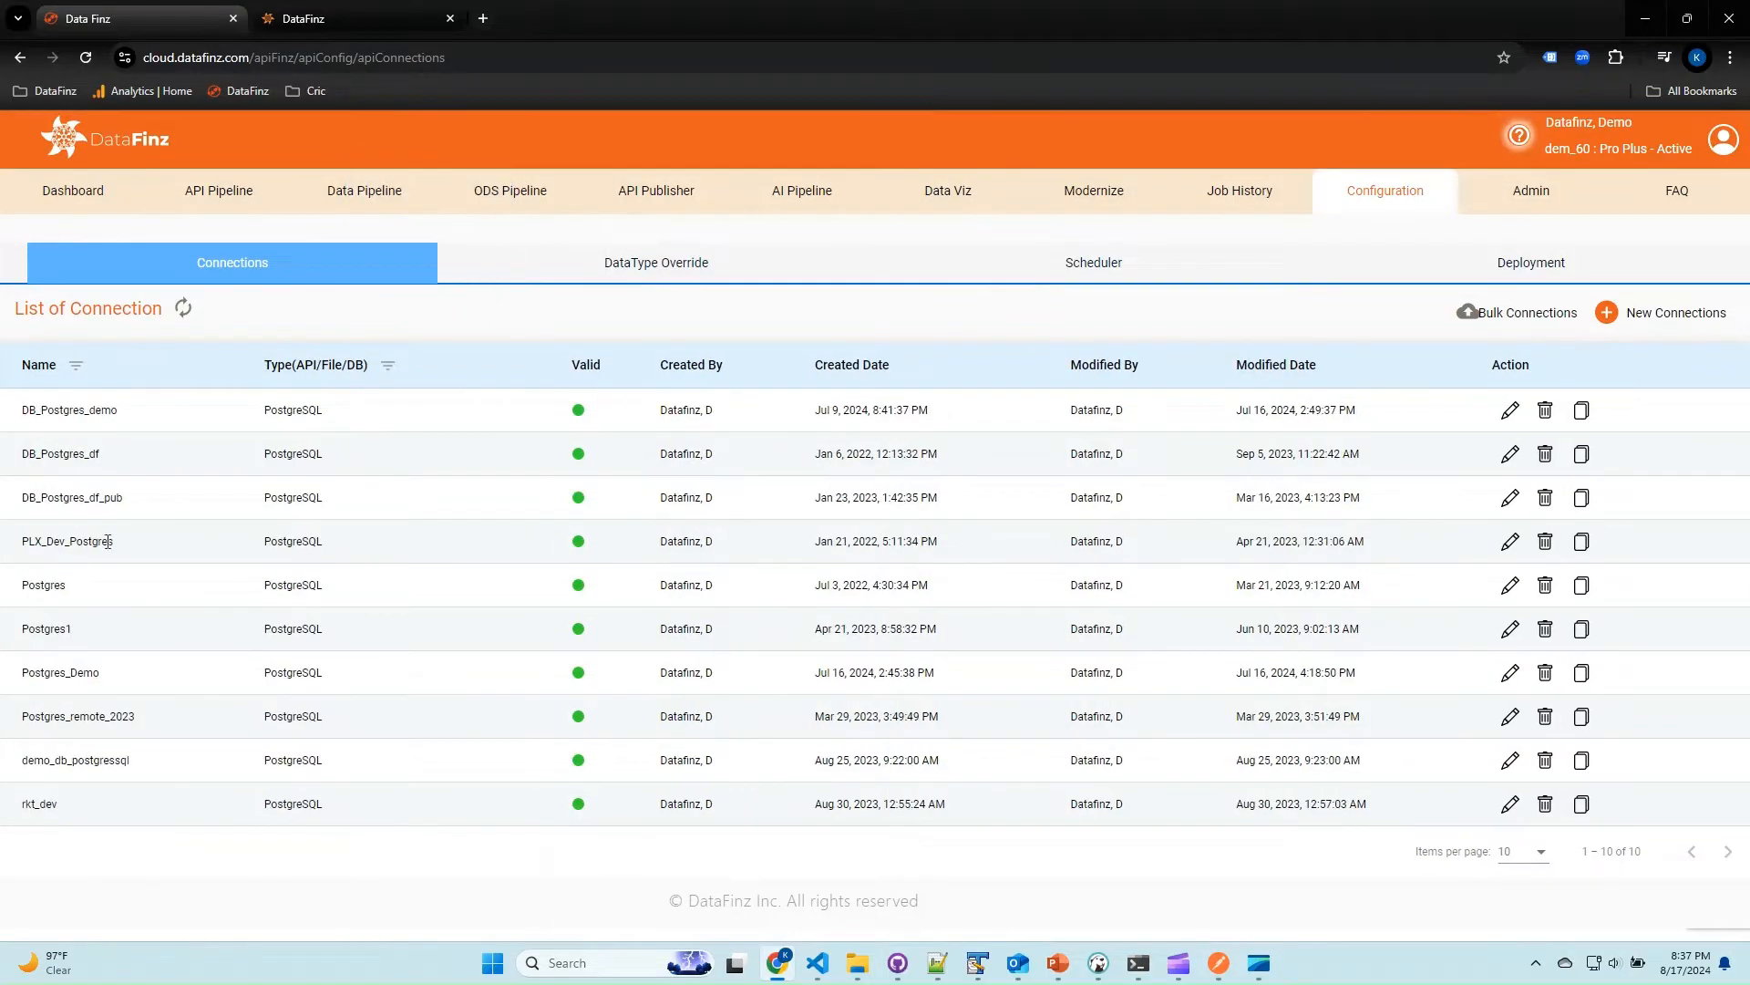
pyautogui.doubleClick(37, 585)
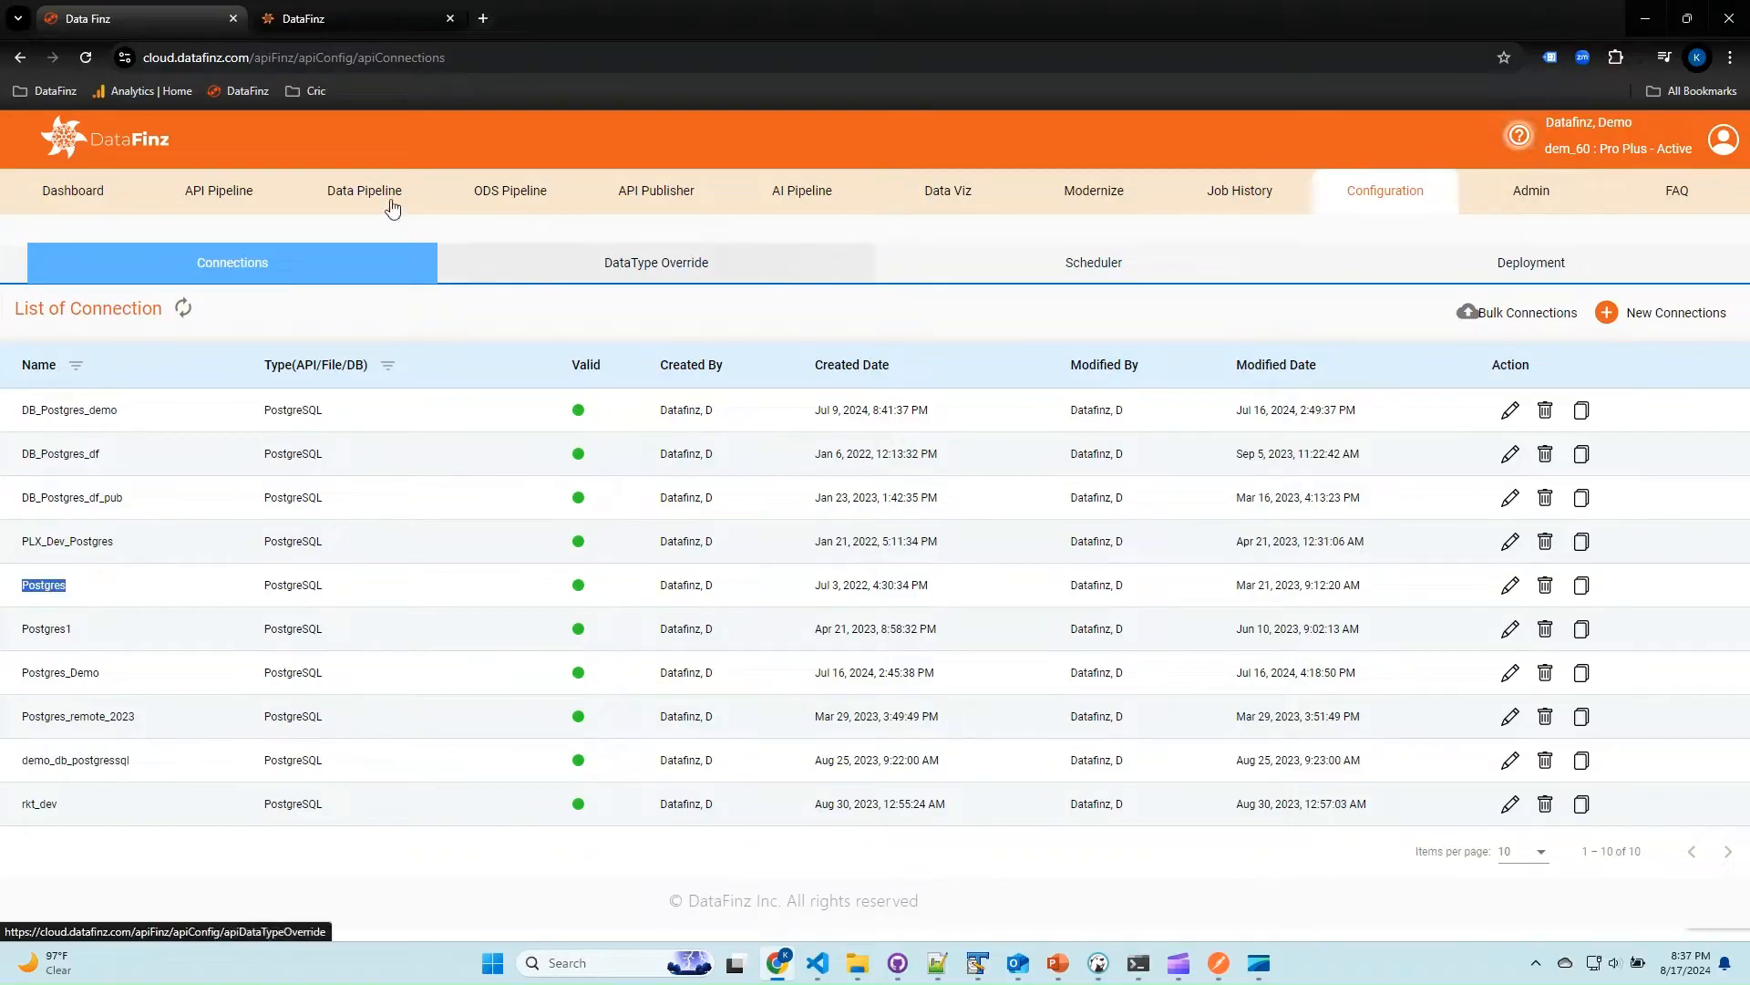
# Start a new API Publish entry named apirun that uses the Postgres connection.
pyautogui.click(646, 191)
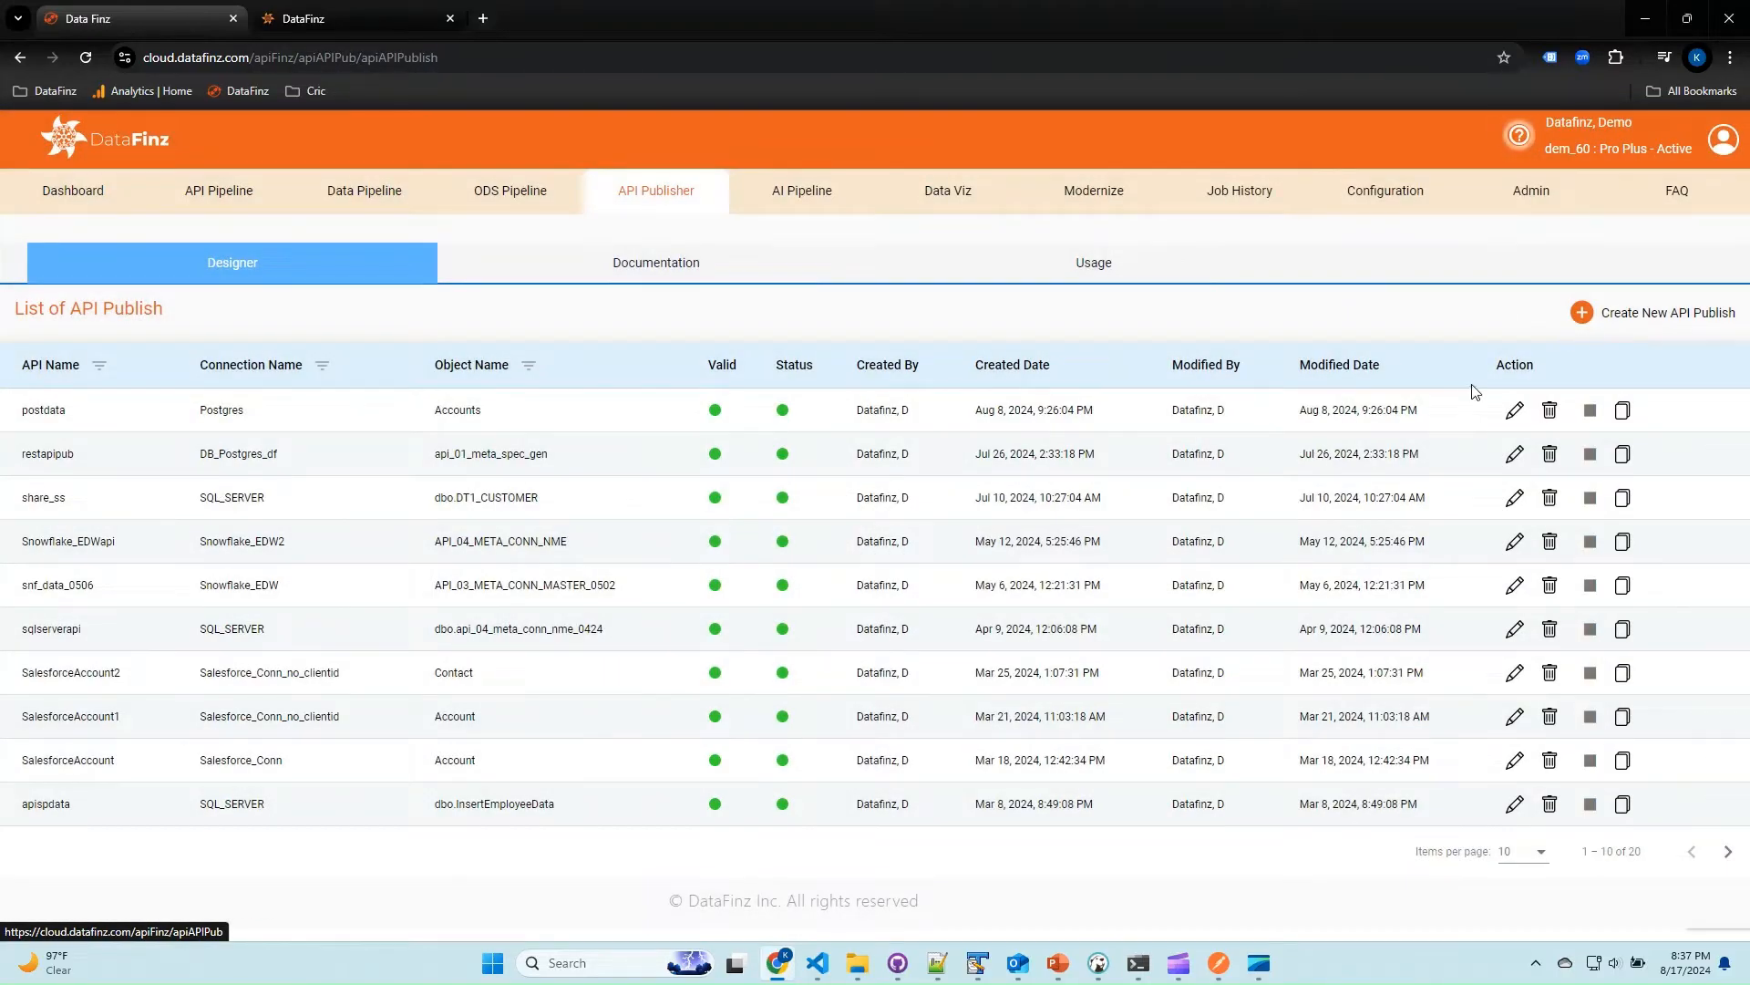
pyautogui.click(1656, 312)
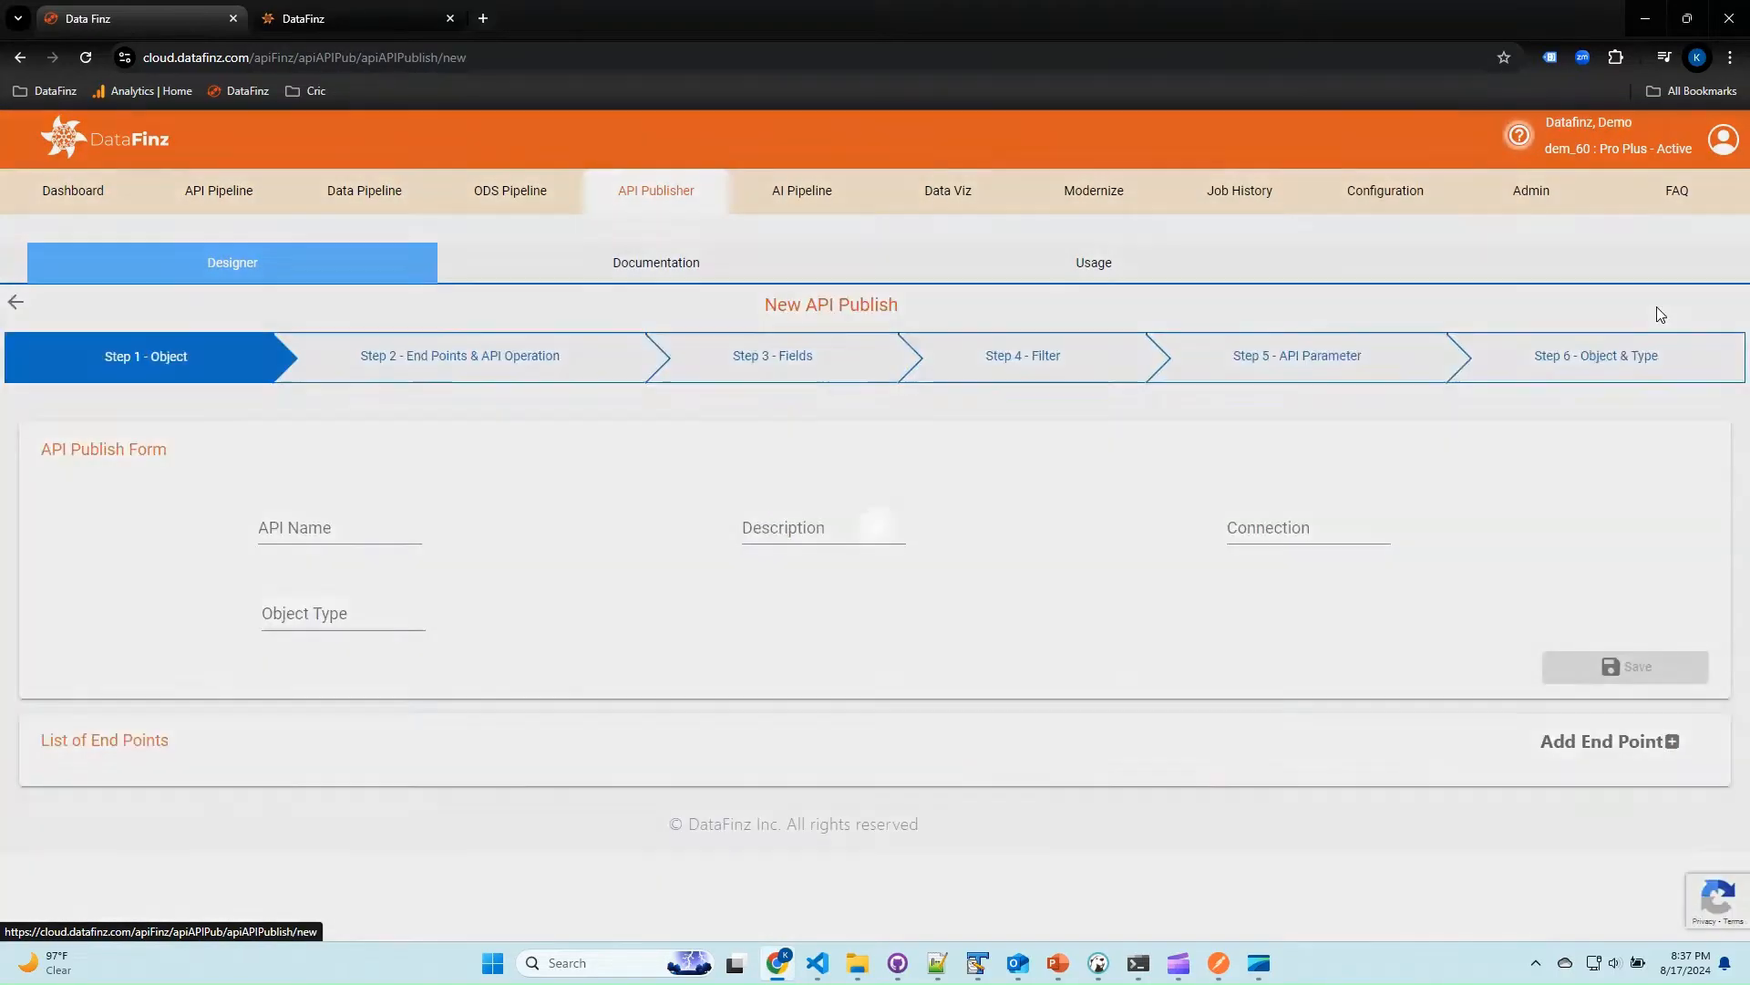
pyautogui.click(392, 529)
pyautogui.write('a')
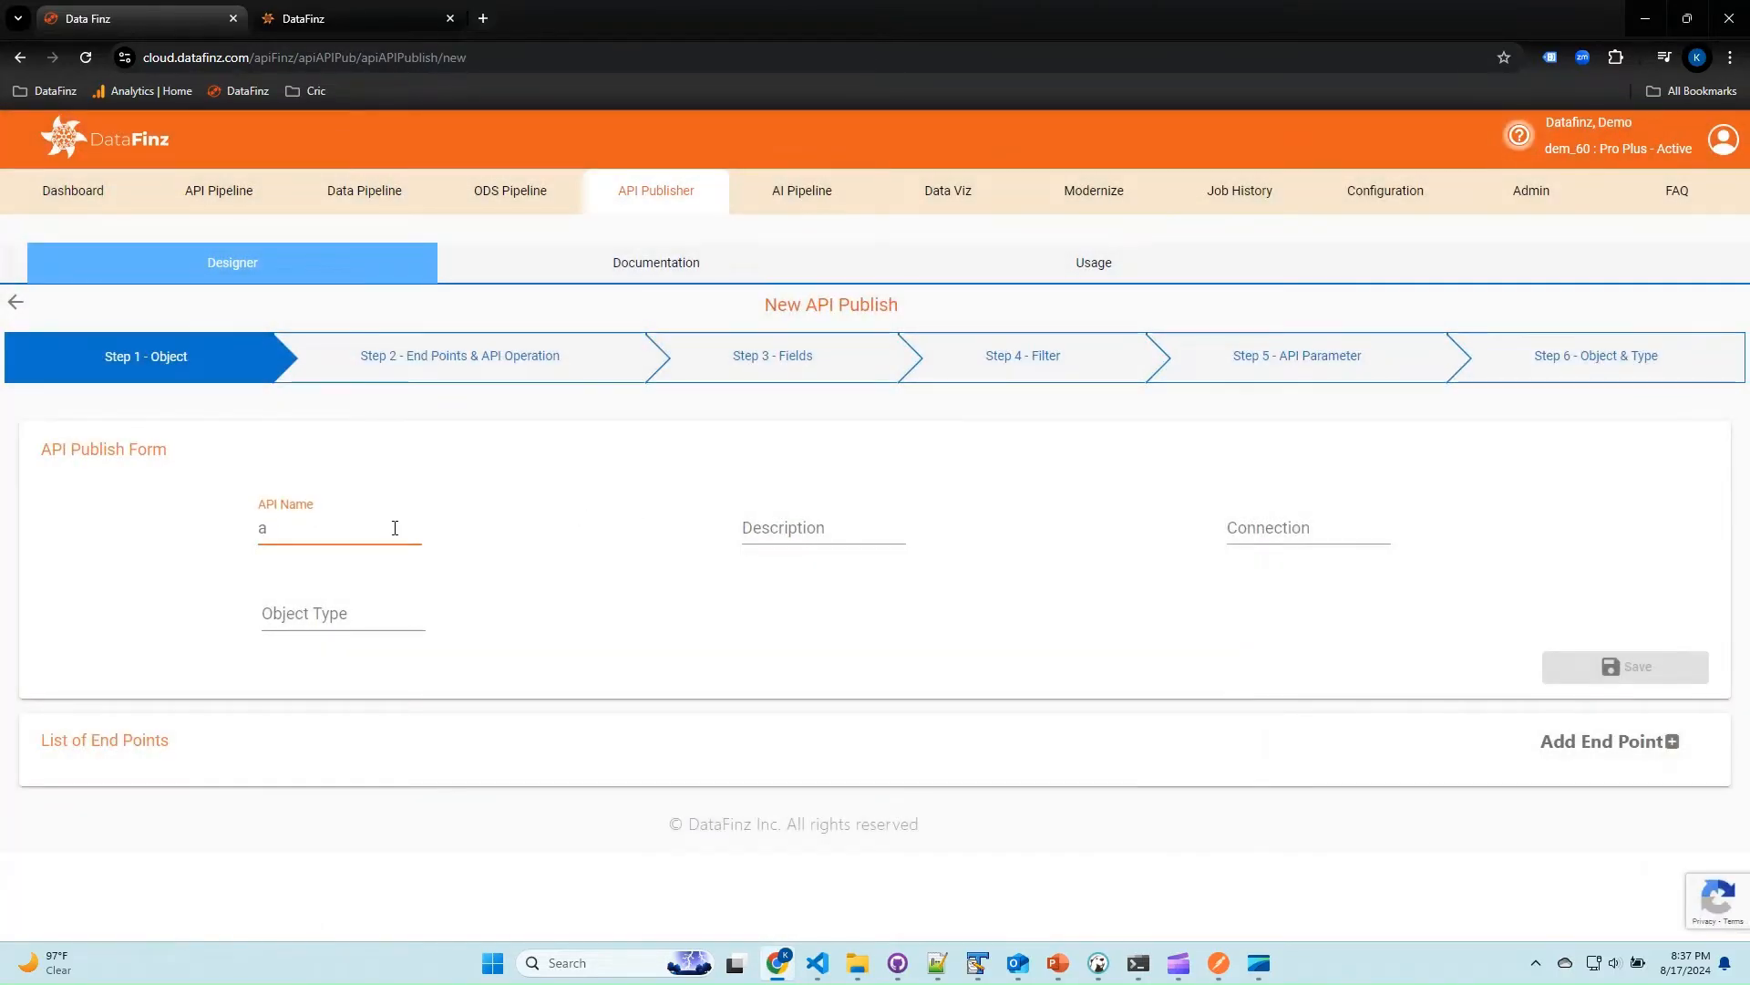
pyautogui.write('pirun')
pyautogui.click(1236, 529)
pyautogui.write('p')
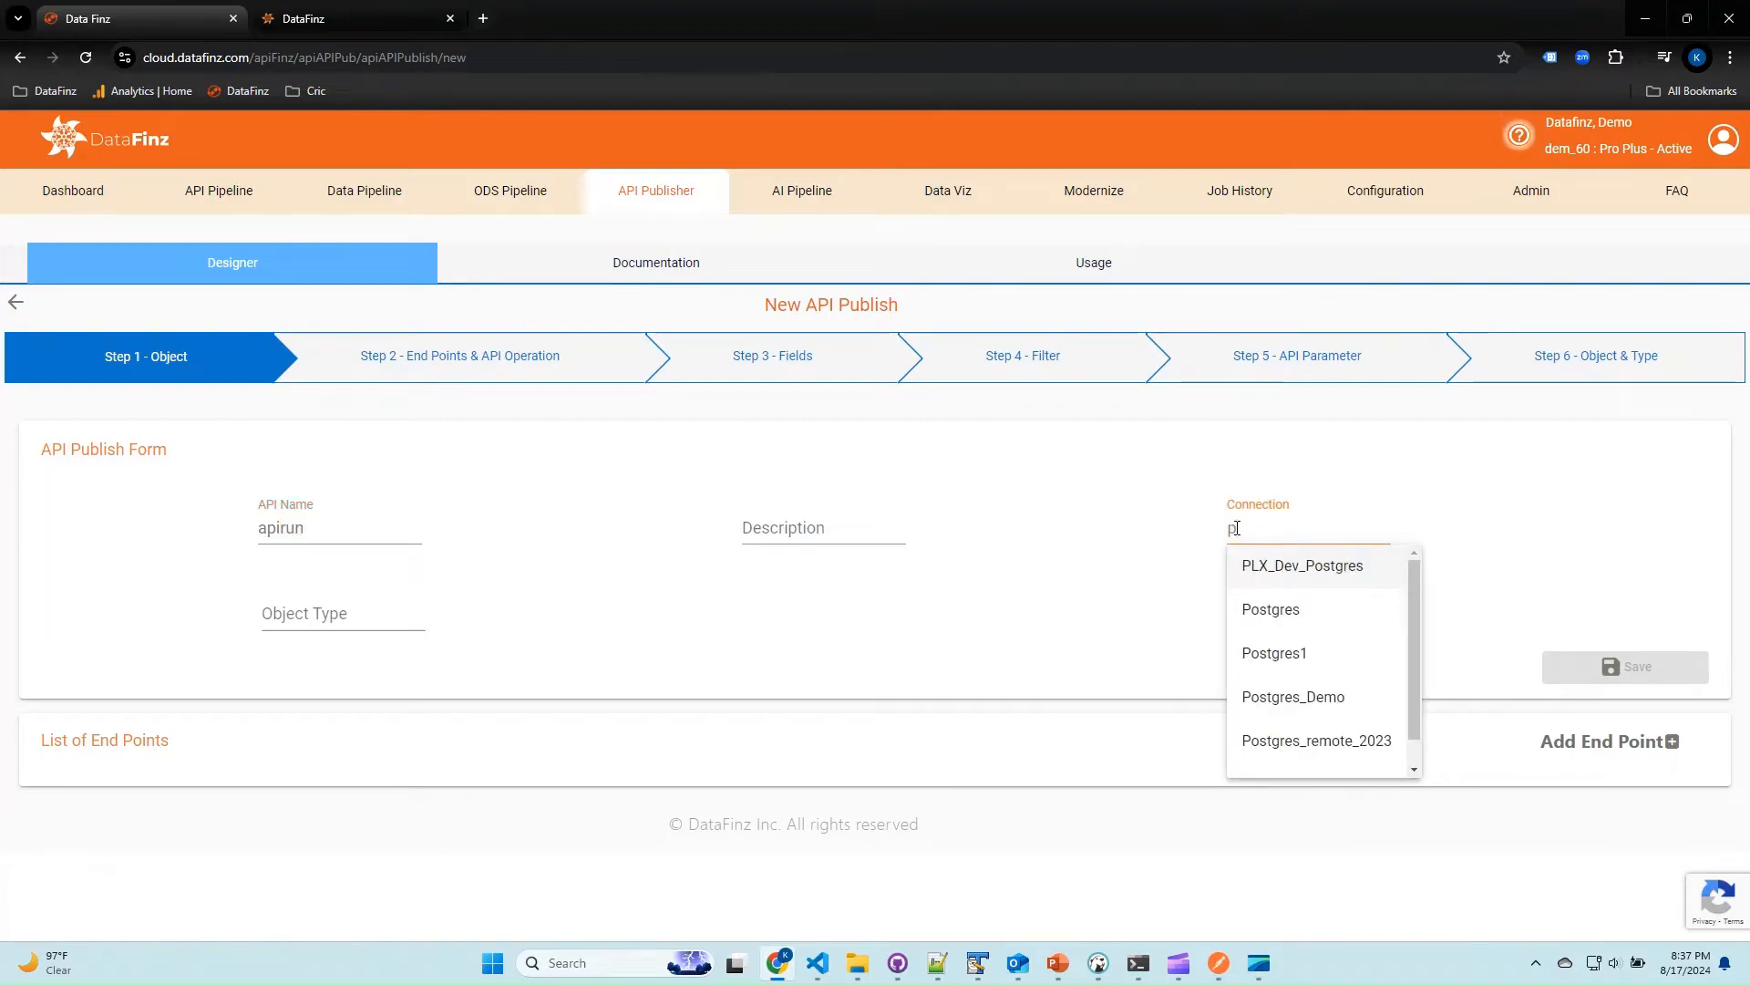
pyautogui.write('os')
pyautogui.click(1250, 563)
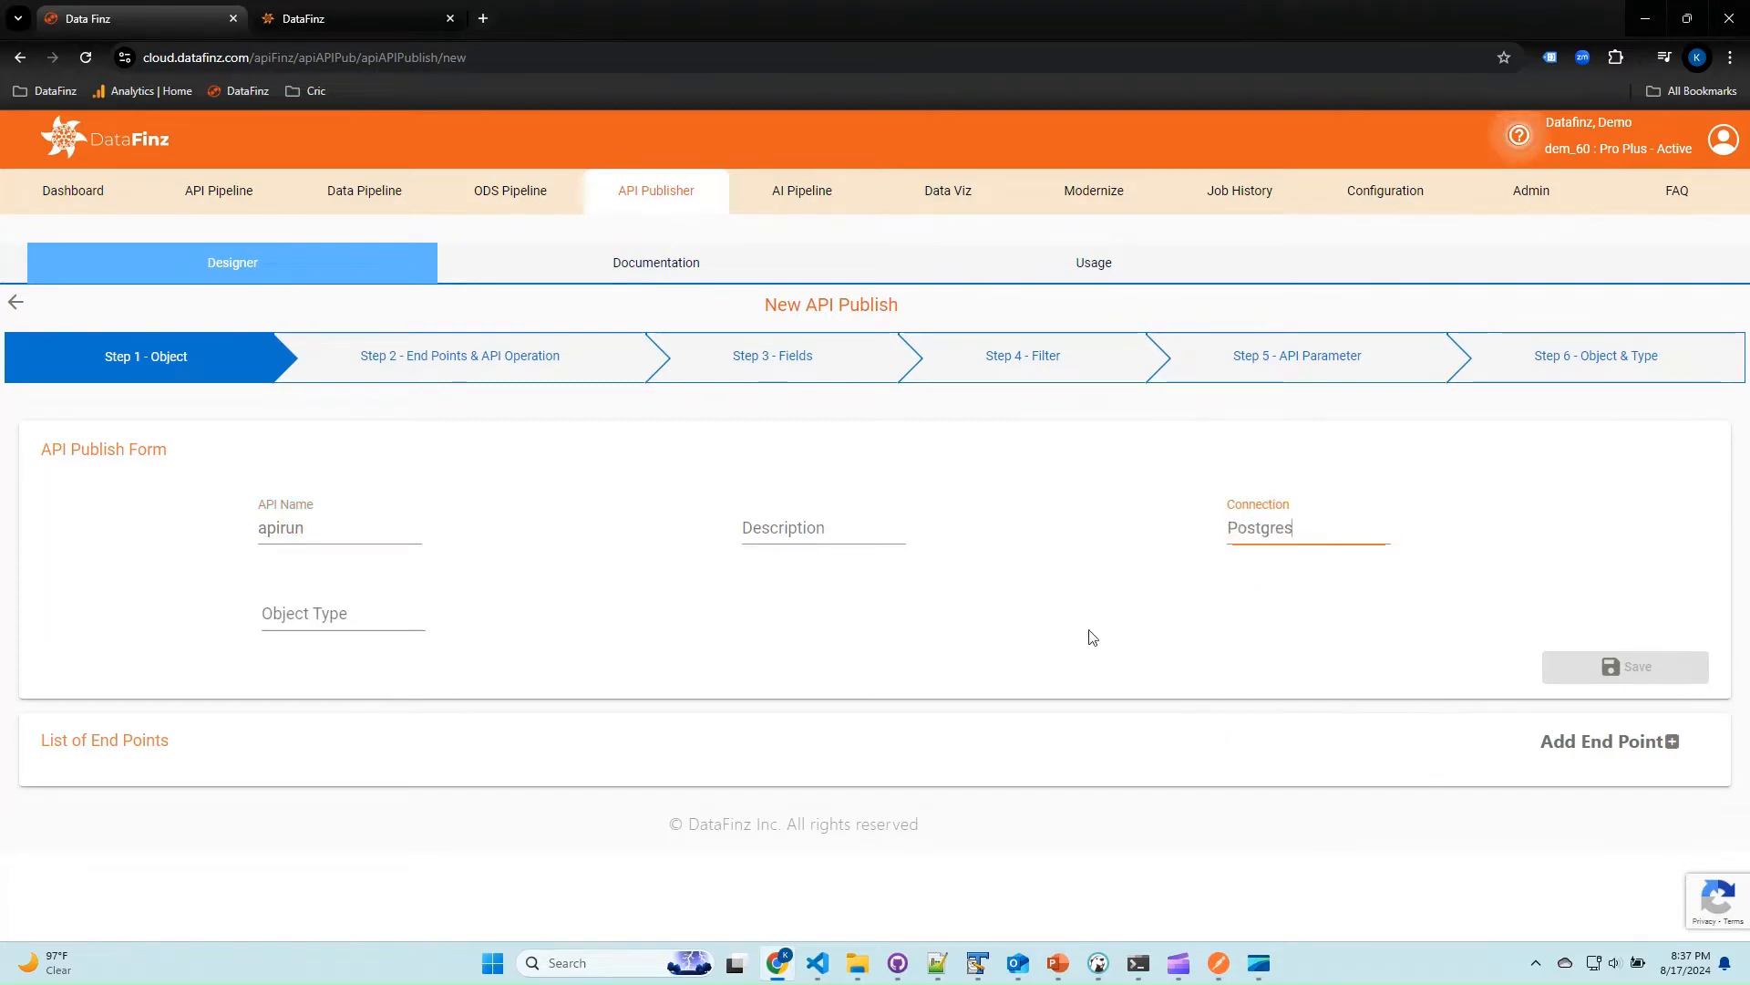
# Set the API's object type to Multiple Objects, save it, and check its list of end points.
pyautogui.click(350, 613)
pyautogui.click(342, 740)
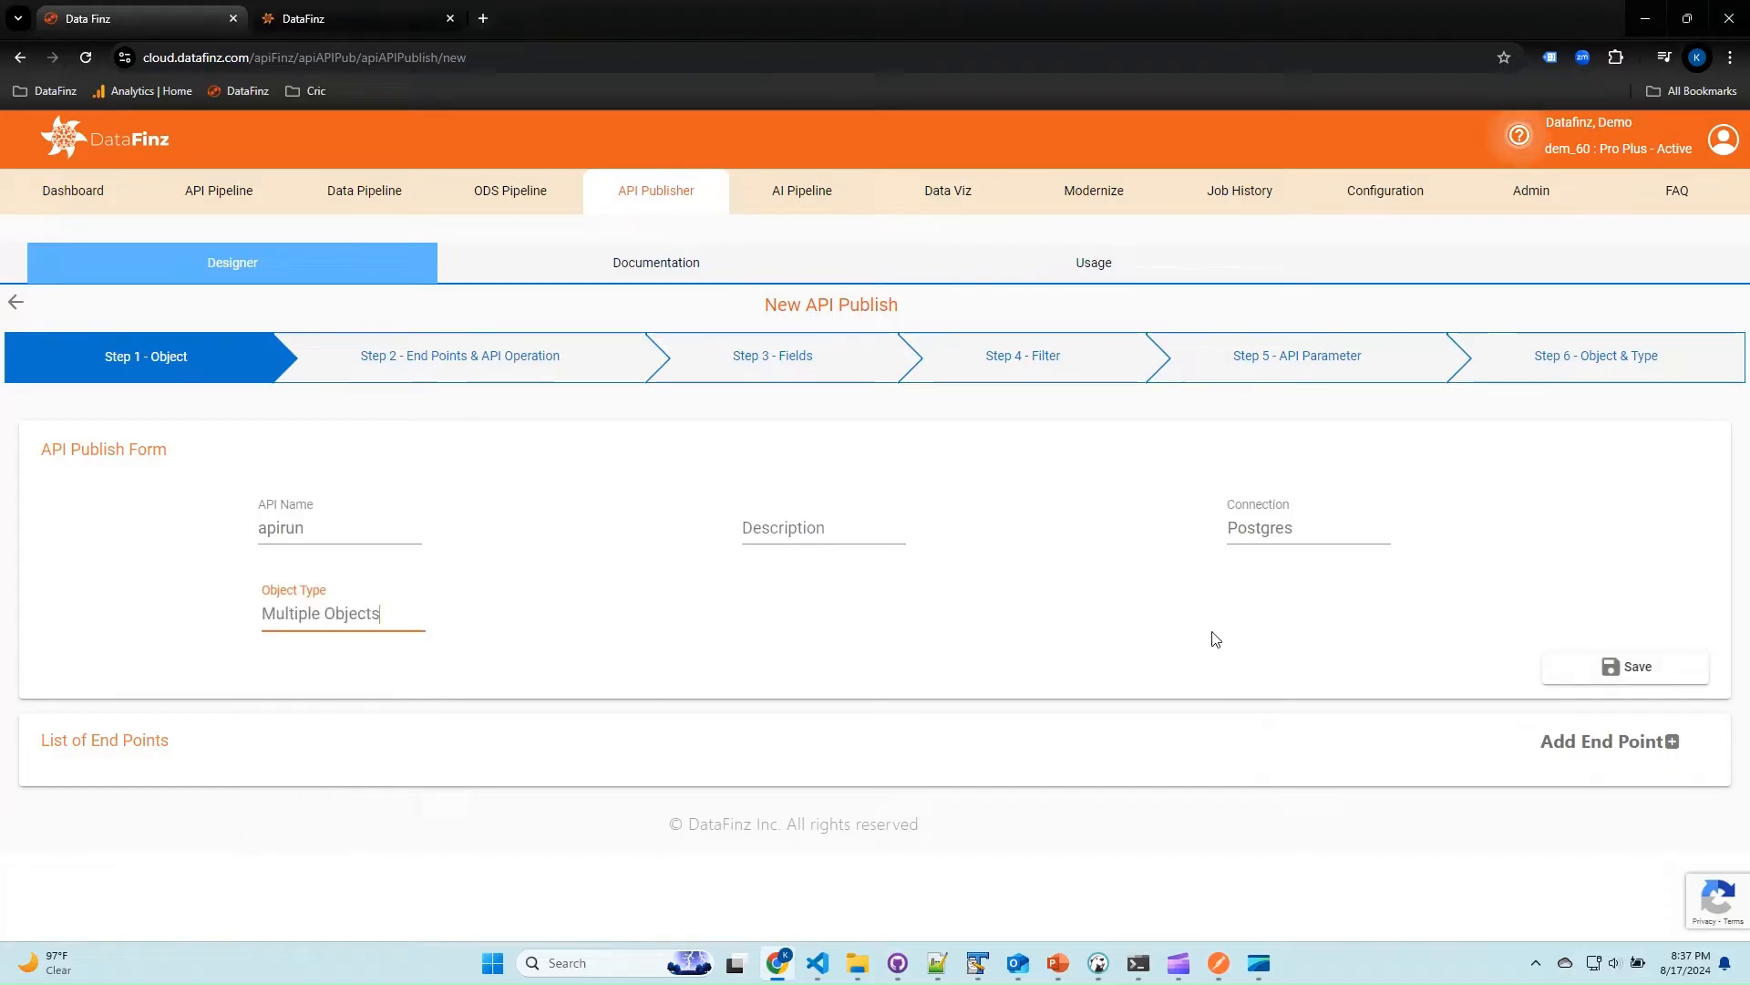
pyautogui.click(1571, 666)
pyautogui.scroll(-4, 1117, 517)
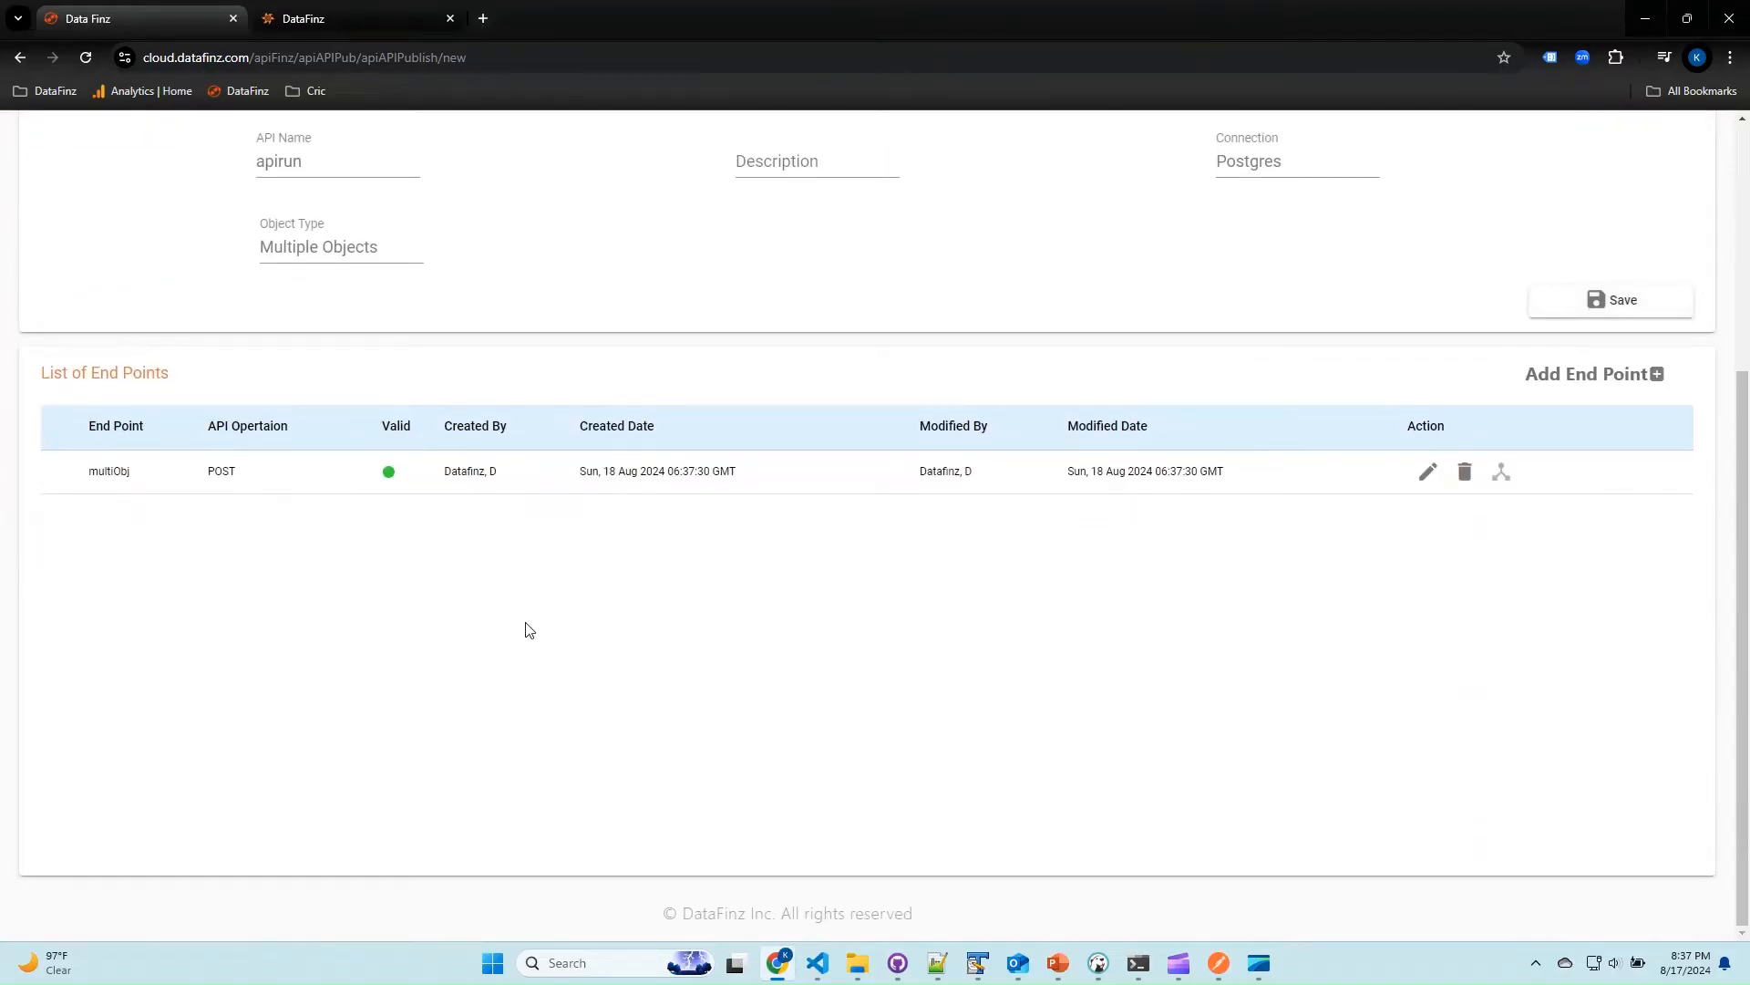
pyautogui.scroll(3, 529, 629)
# Create a new API documentation application named apirun with Basic Auth as the authentication type.
pyautogui.click(665, 266)
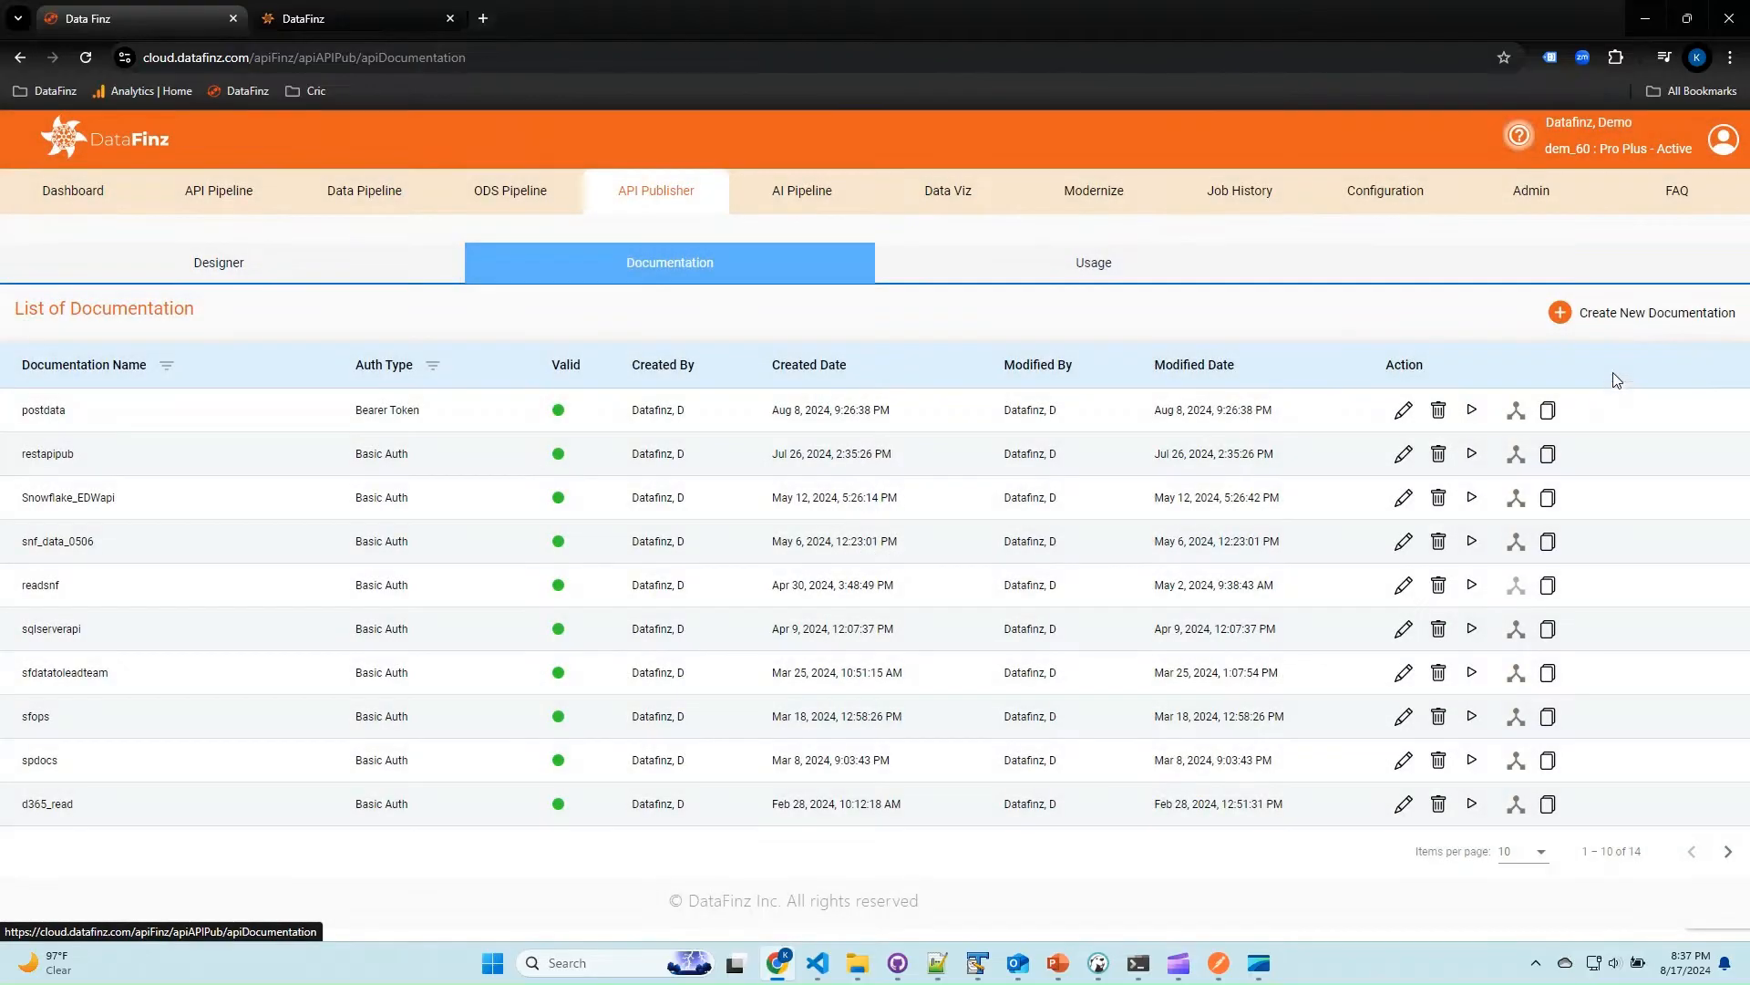
pyautogui.click(1680, 319)
pyautogui.click(283, 504)
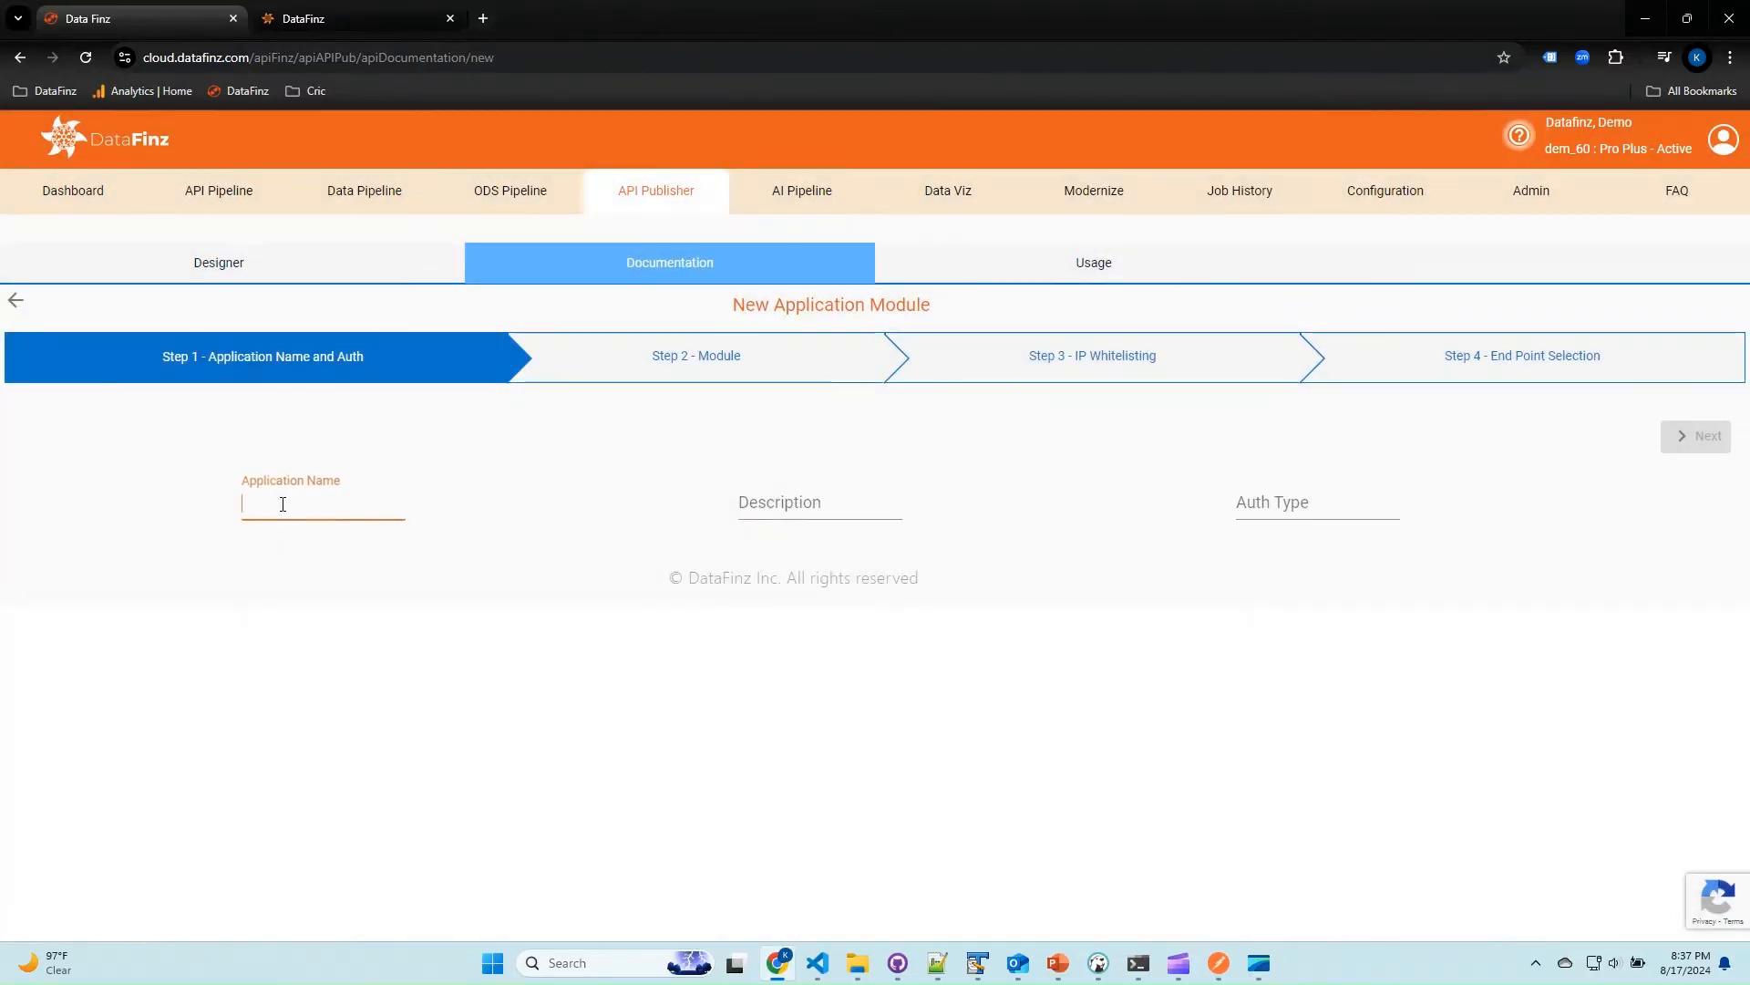
pyautogui.write('apiru')
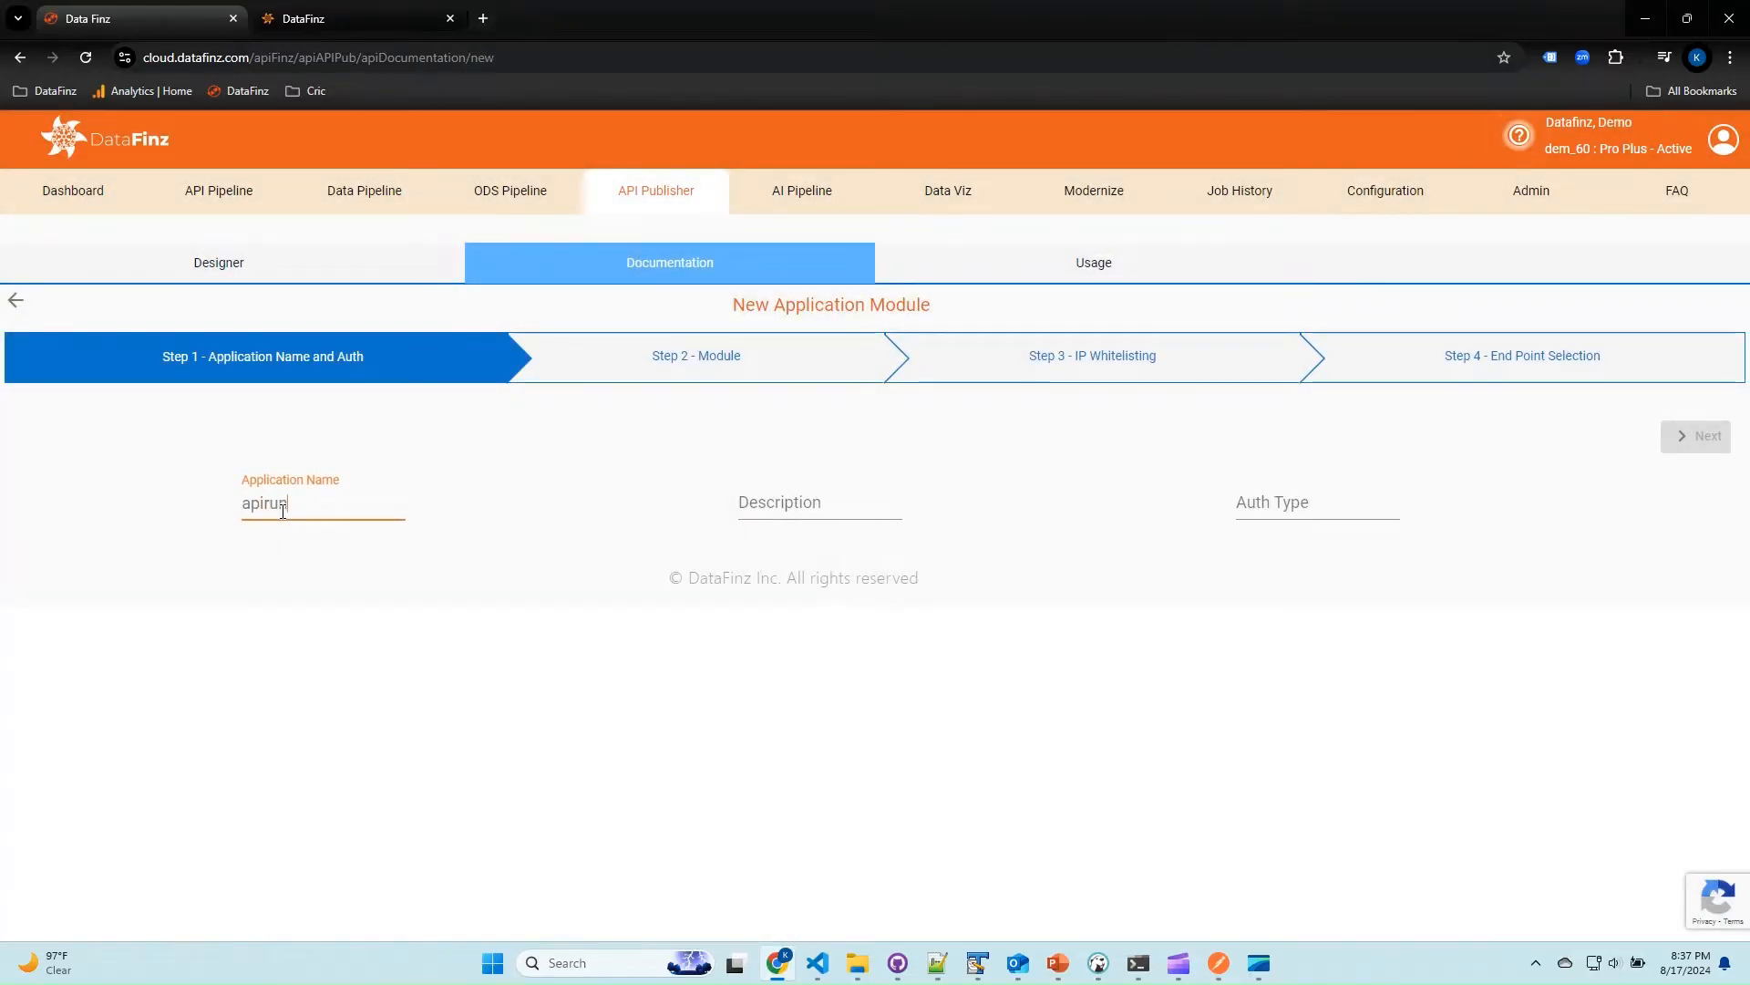
pyautogui.write('n')
pyautogui.click(1273, 505)
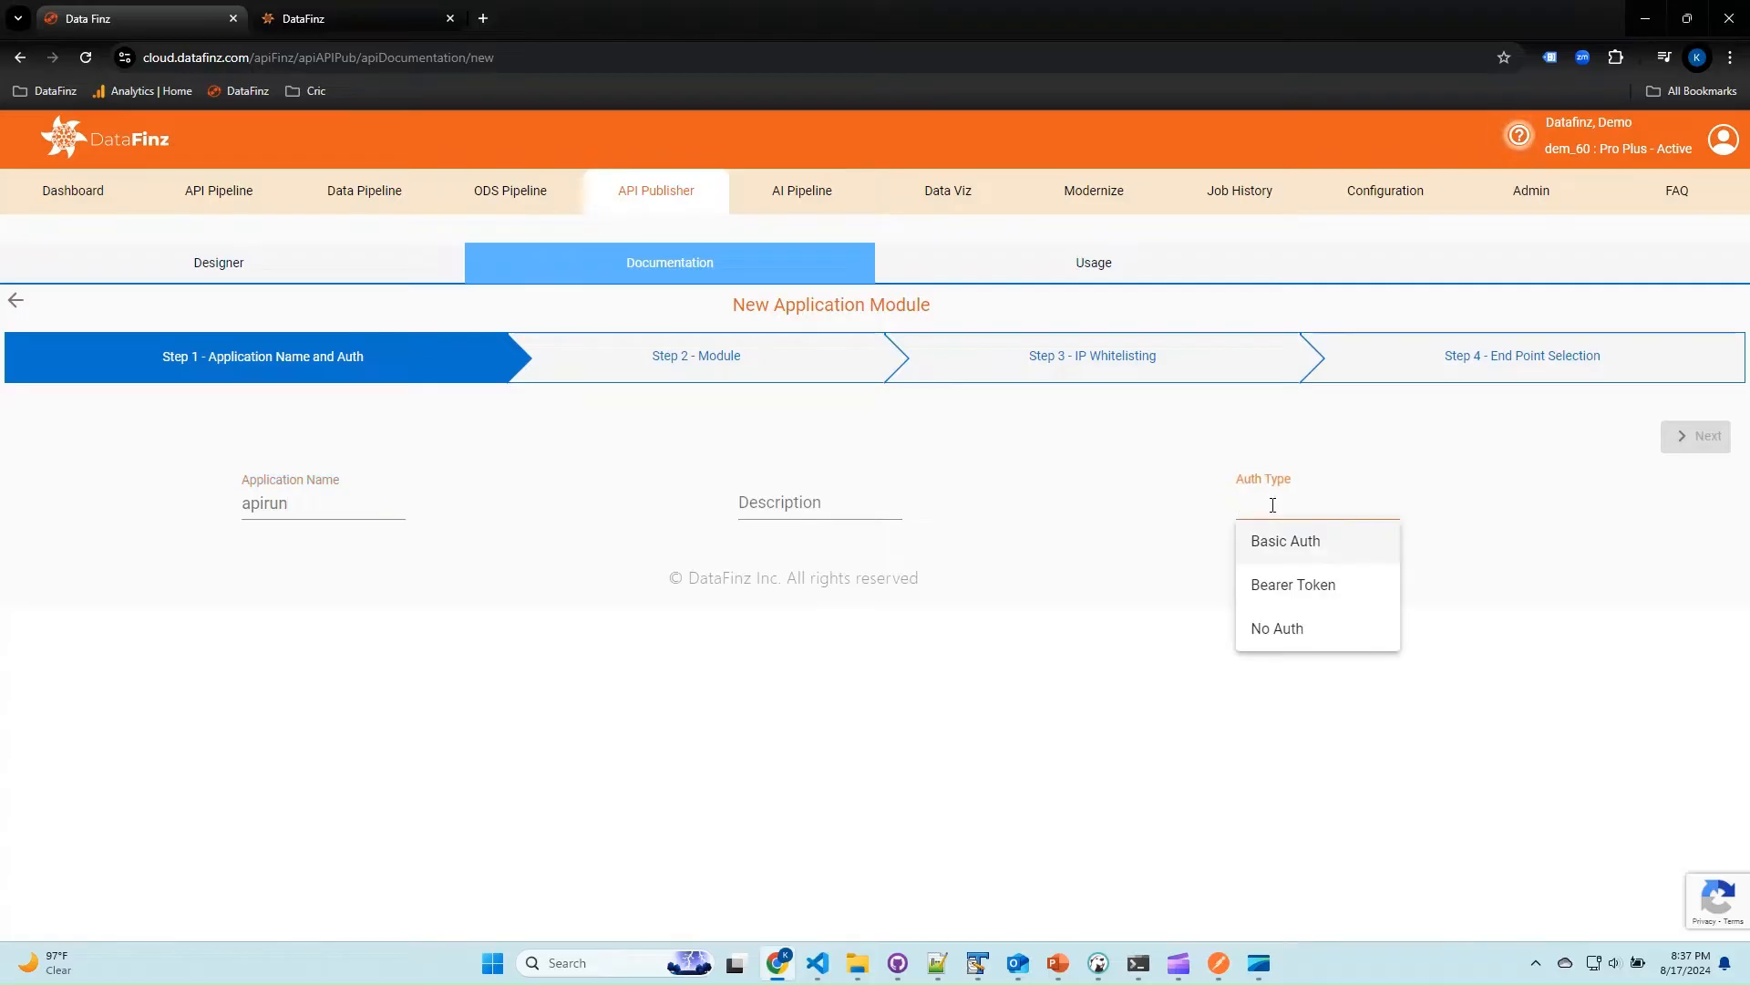
pyautogui.click(1294, 545)
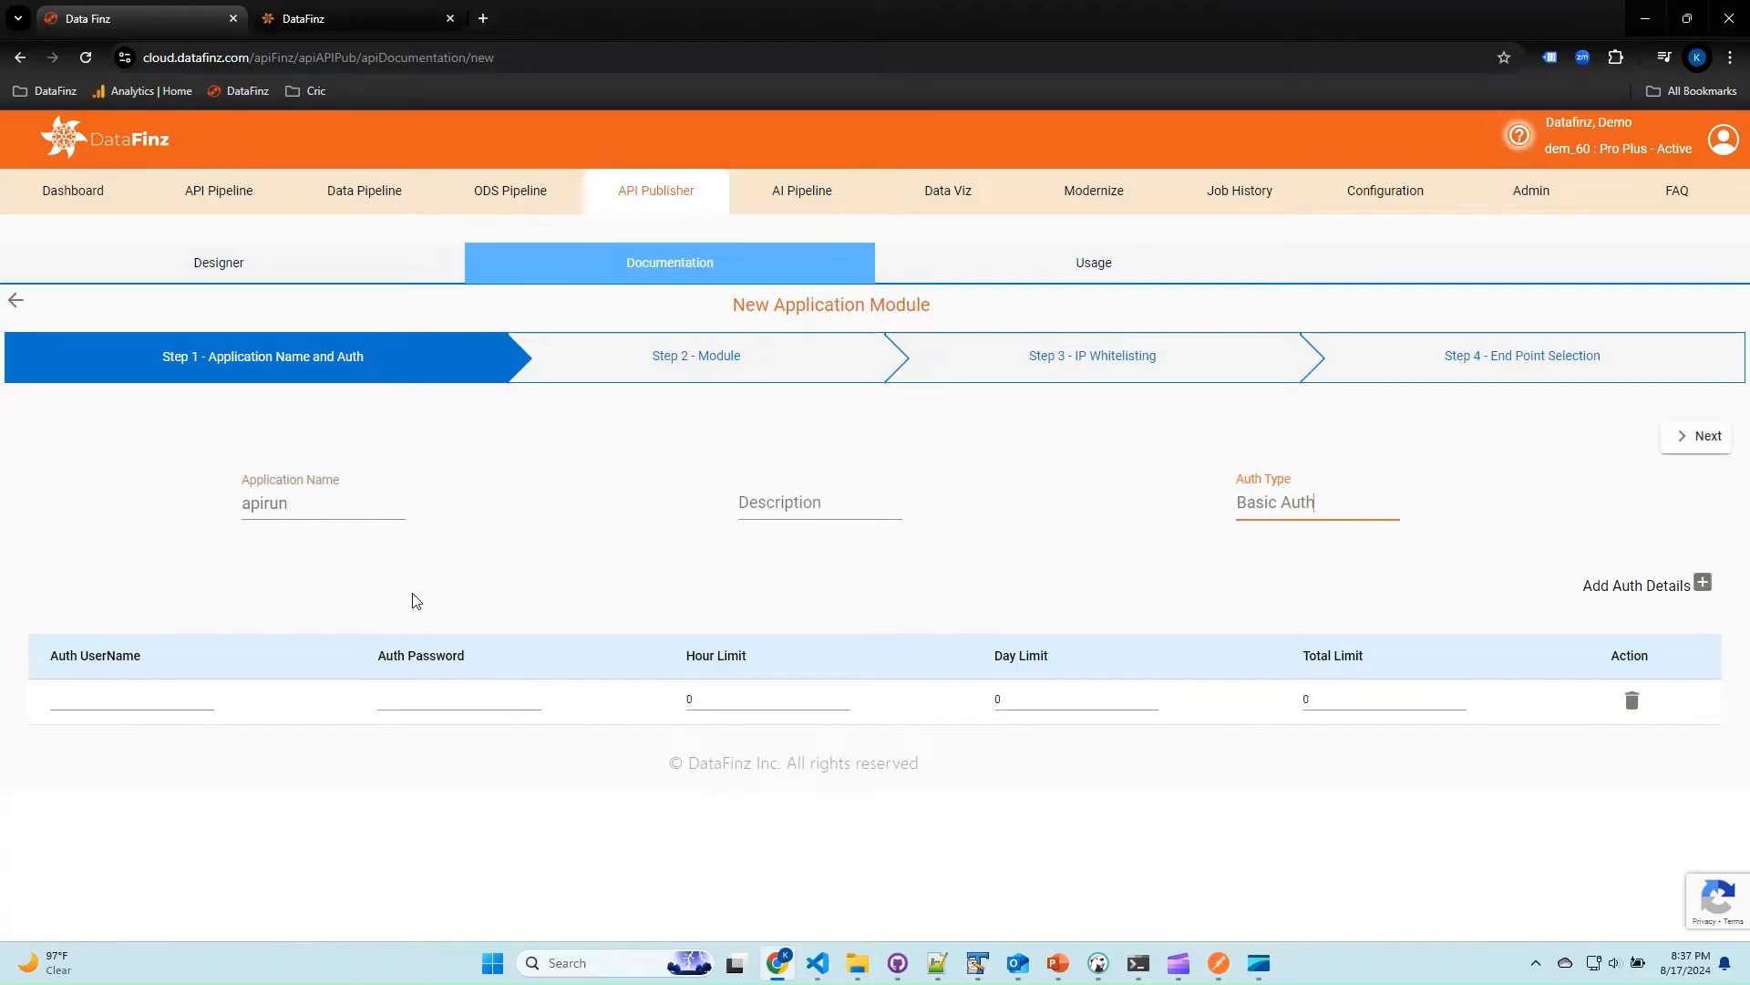
# Enter the auth username and auth password, and continue to end point selection without changing the module or IP whitelisting settings.
pyautogui.click(133, 701)
pyautogui.write('dataf')
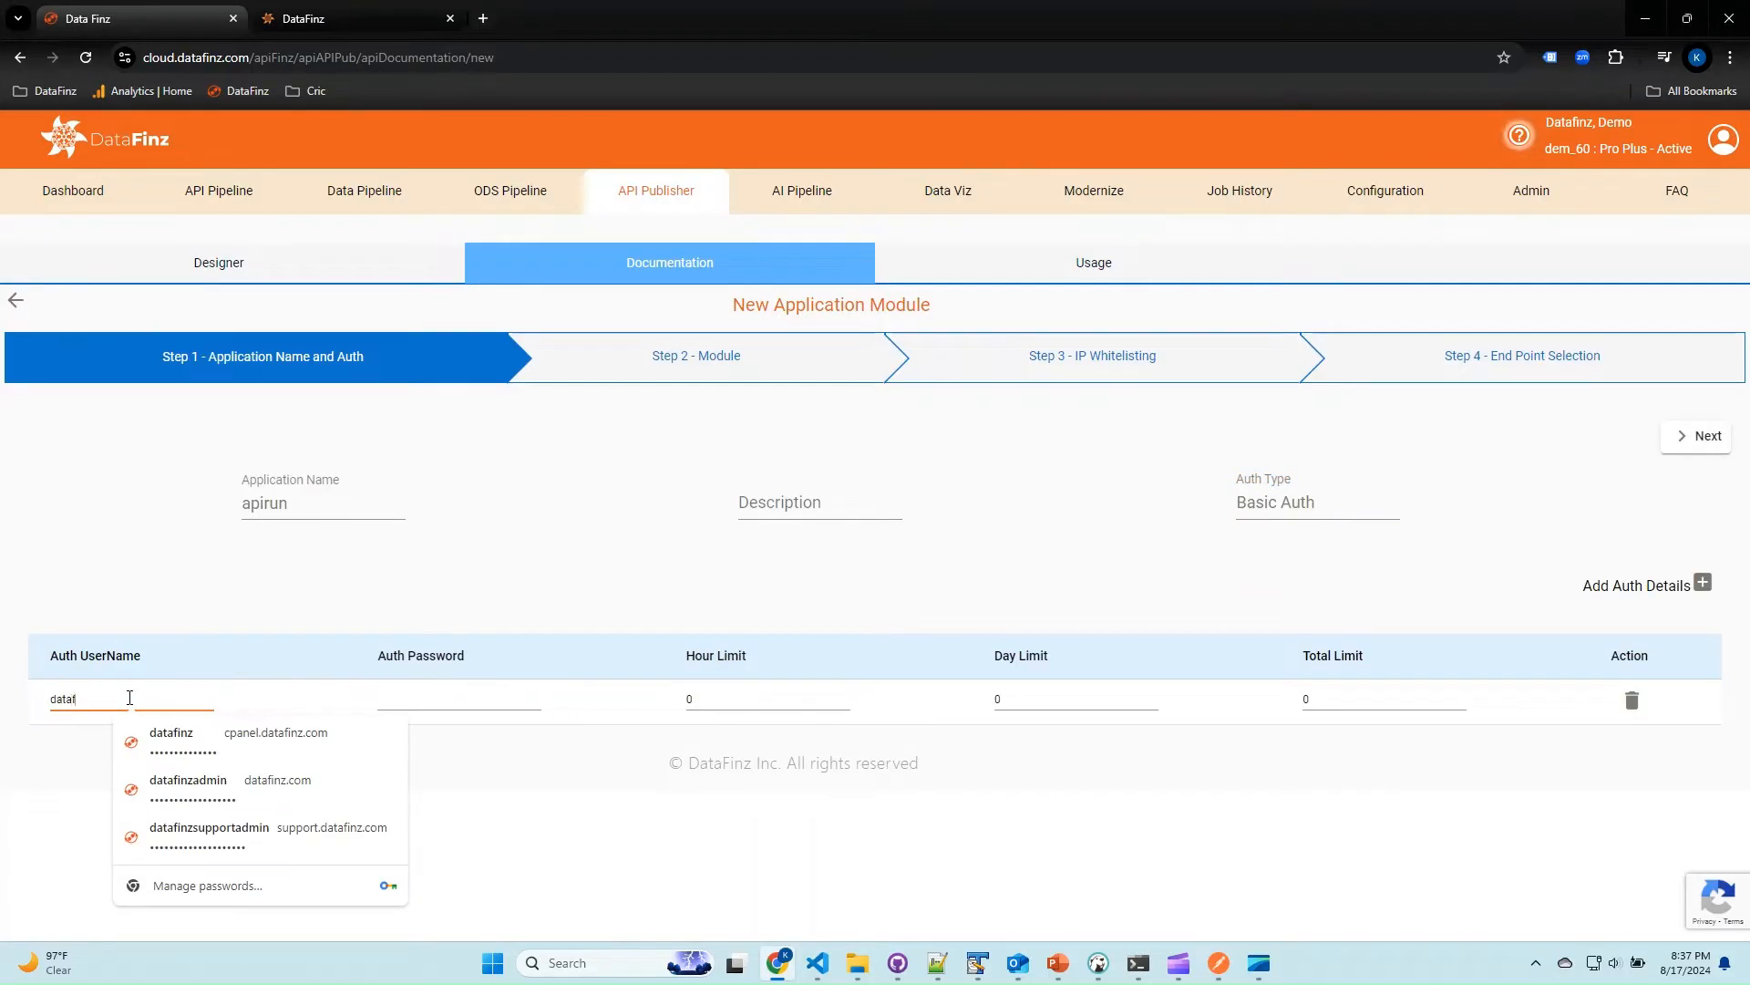
pyautogui.write('inz')
pyautogui.press('Tab')
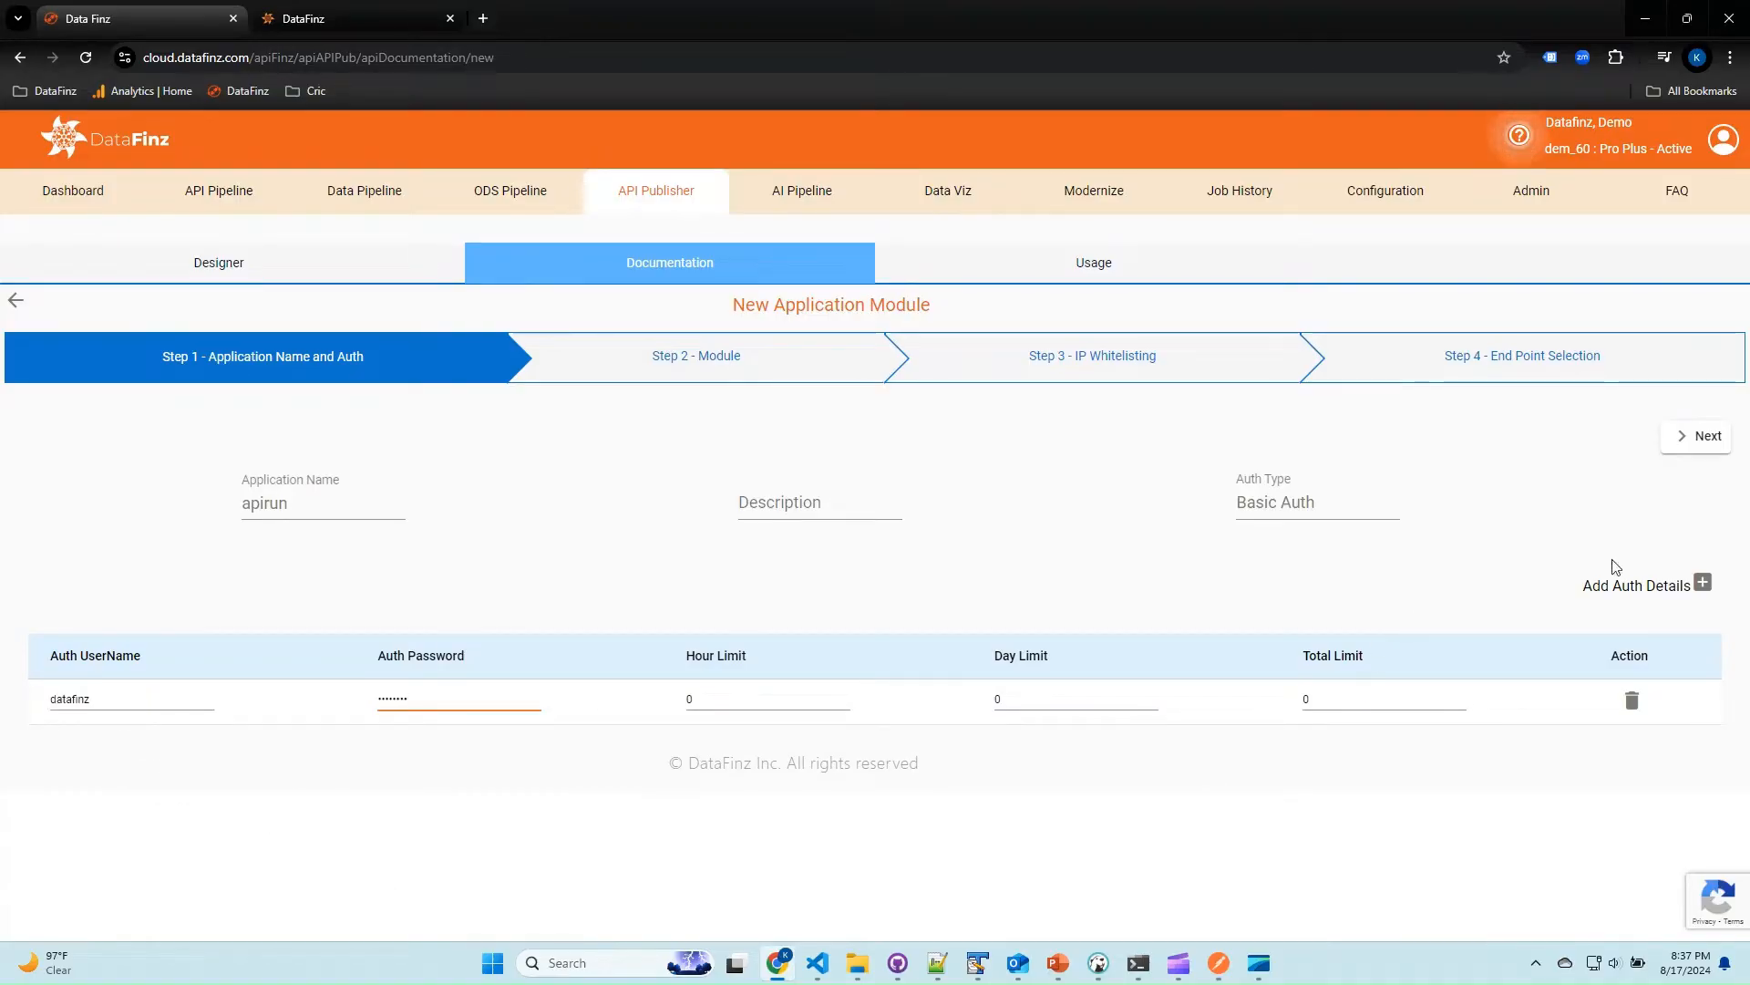
pyautogui.click(1703, 437)
pyautogui.click(1705, 437)
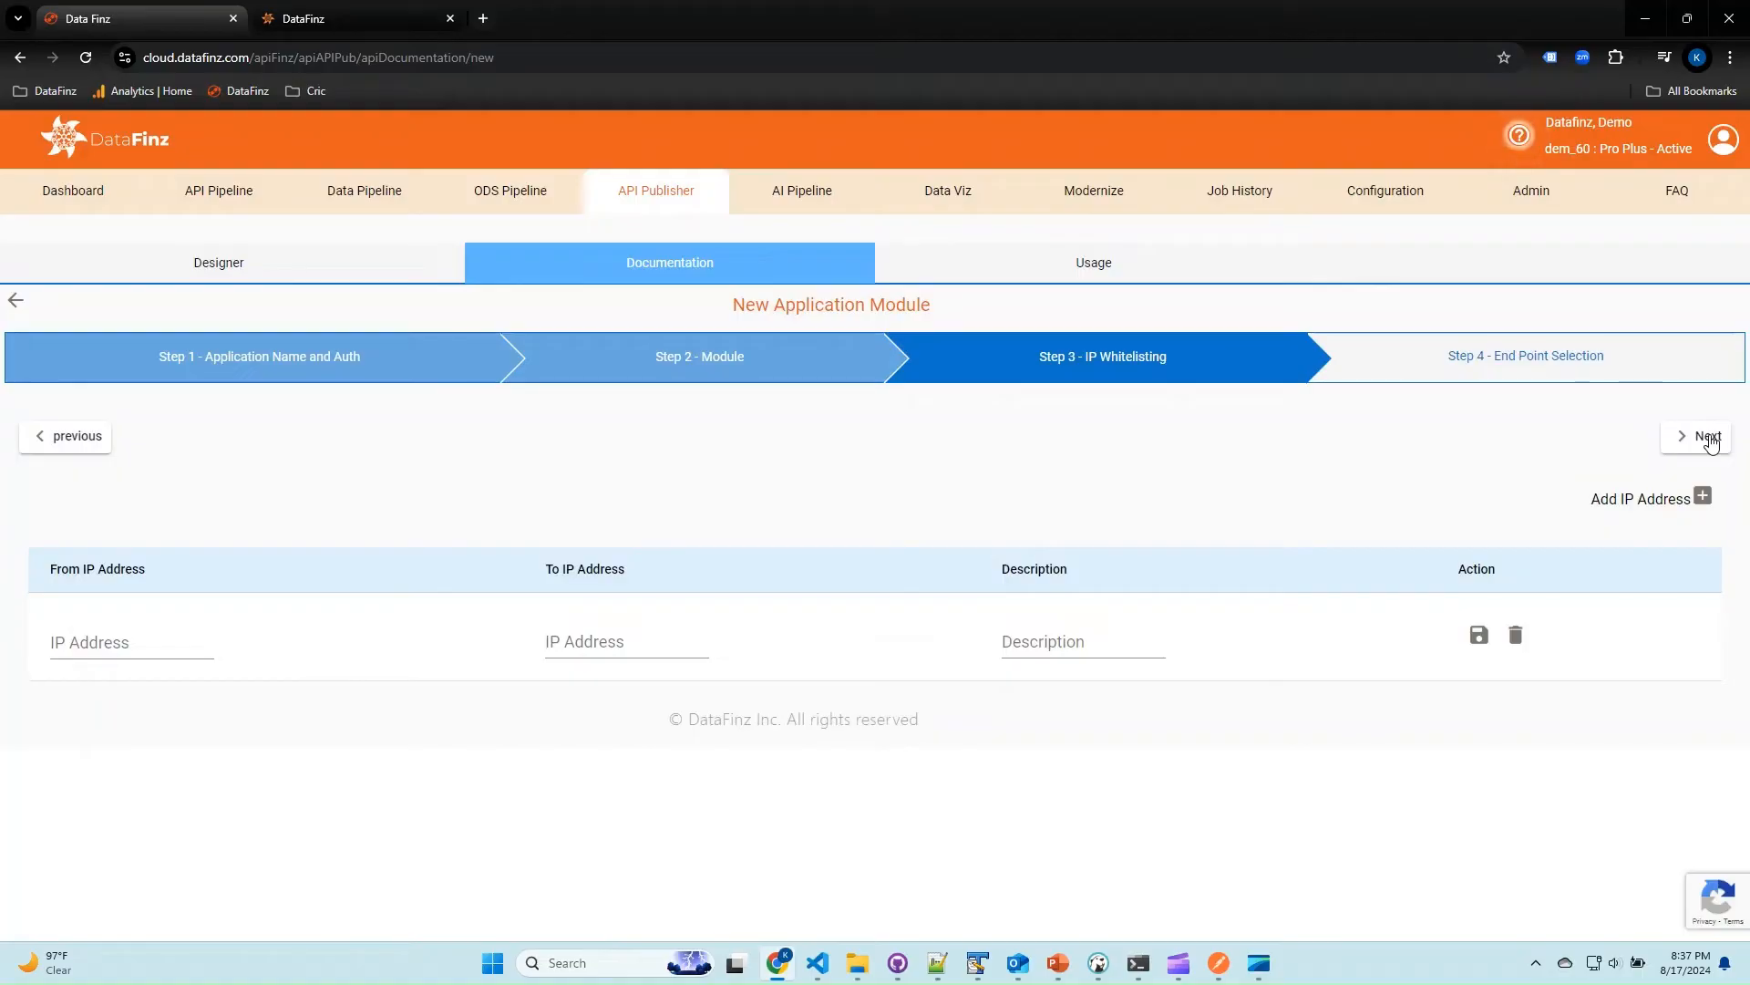
pyautogui.click(1707, 438)
# Filter the end points by apirun, include apirun/multiObj, and finish the application module.
pyautogui.click(231, 560)
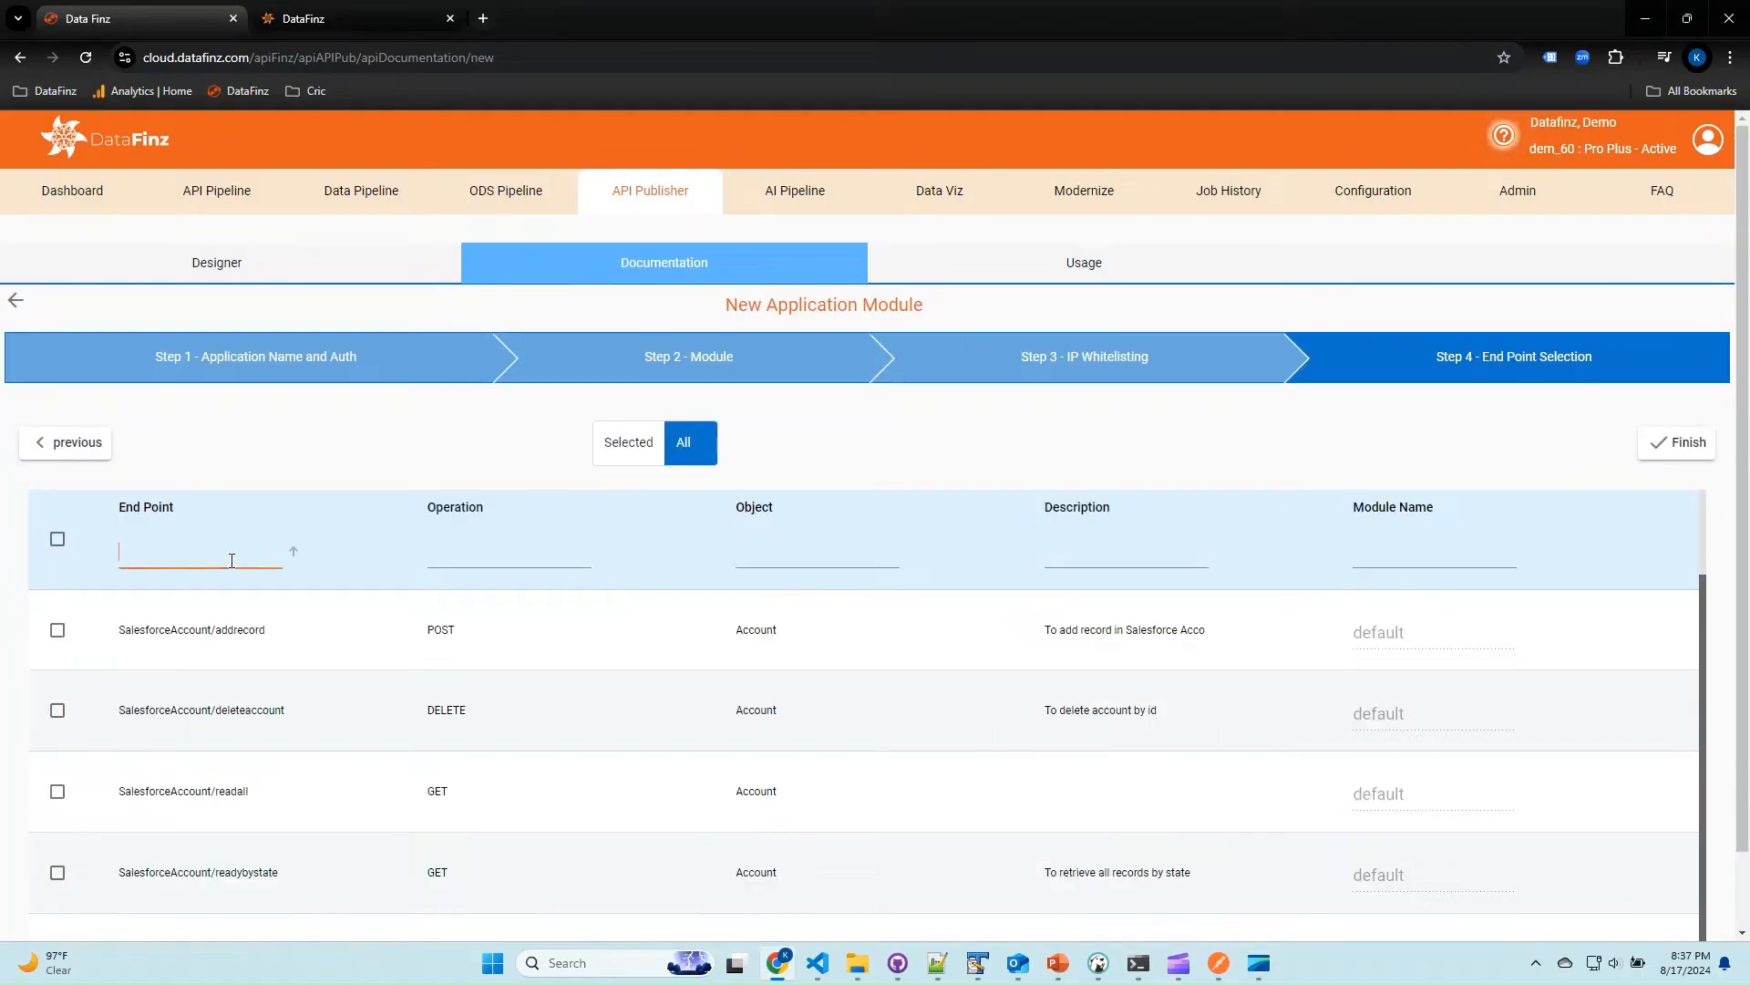
pyautogui.write('apirun')
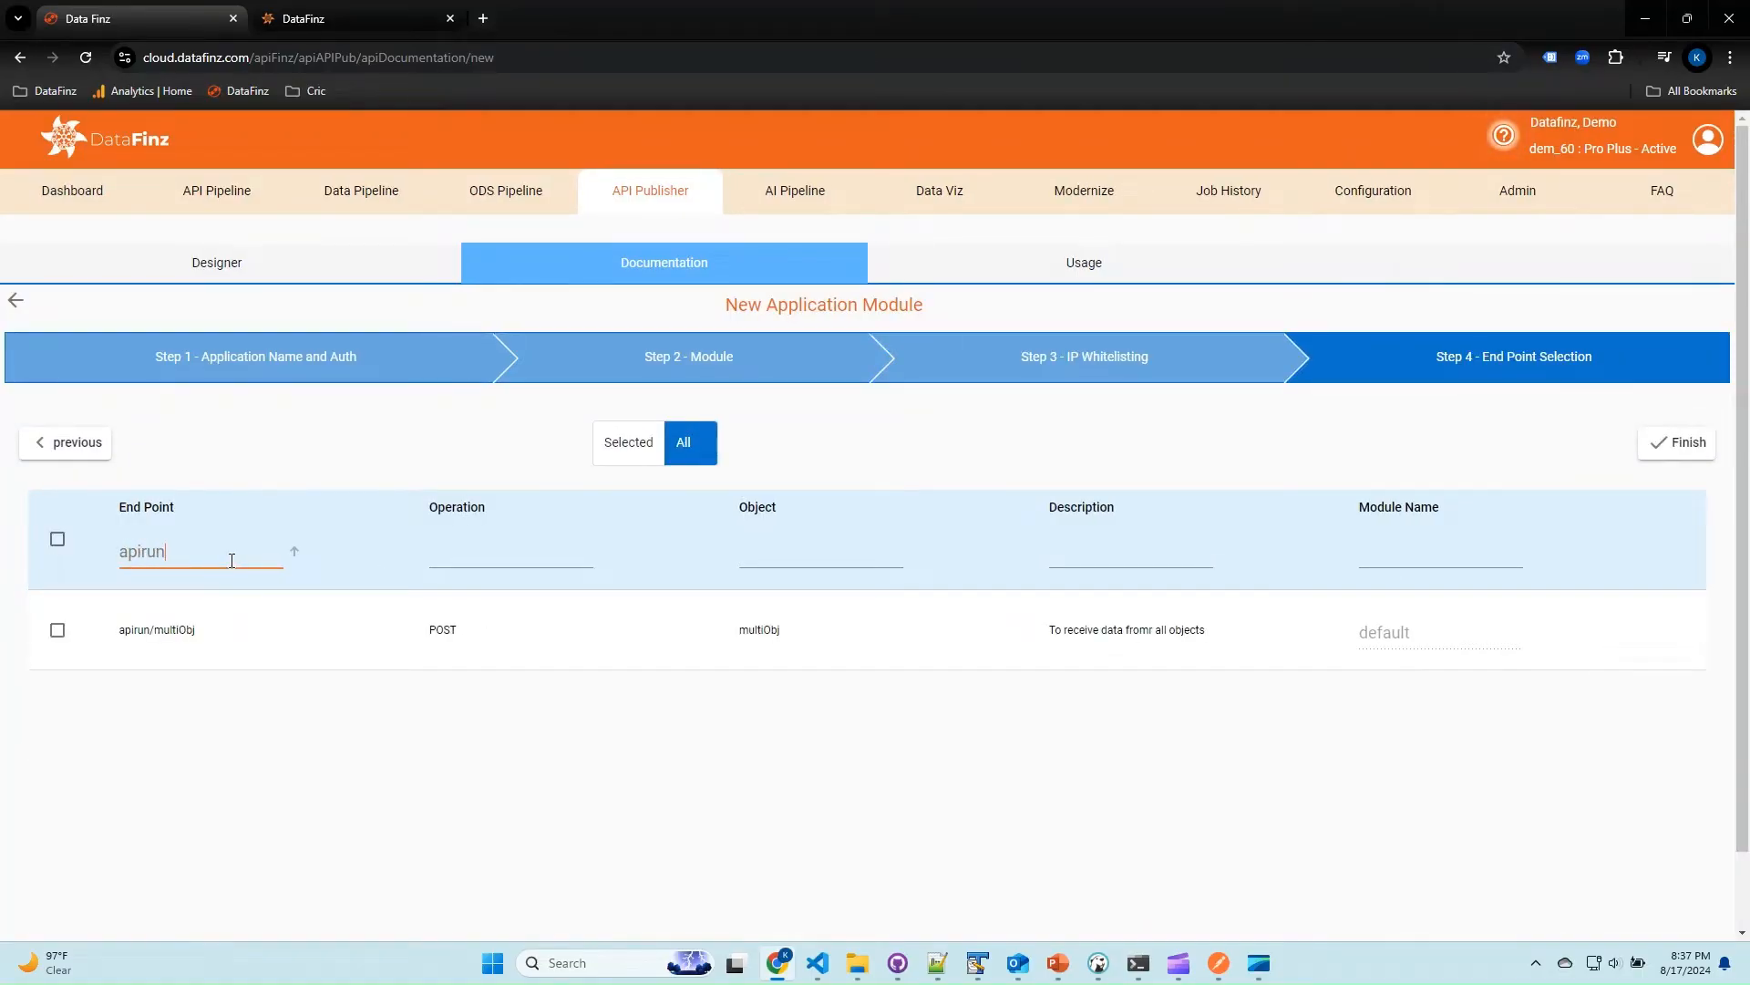
pyautogui.click(57, 630)
pyautogui.click(1677, 443)
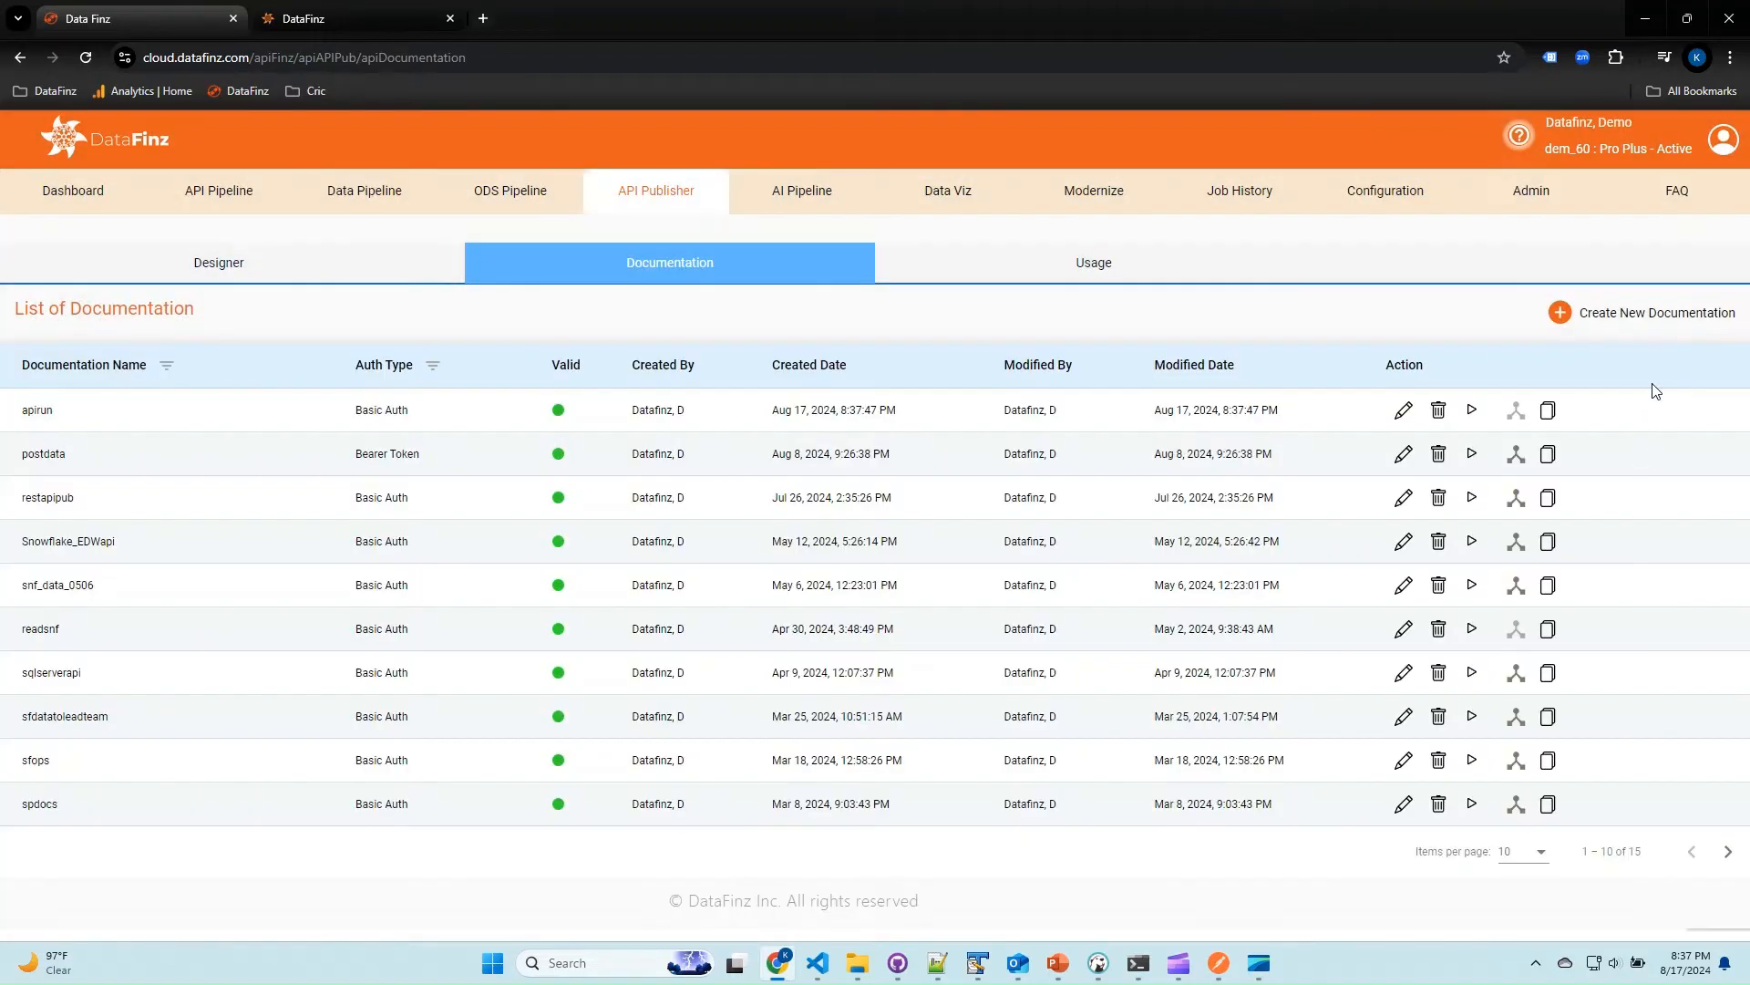
# Generate and open the Swagger page for apirun, and authorize it with the Basic Auth username and password.
pyautogui.click(1470, 414)
pyautogui.click(1515, 412)
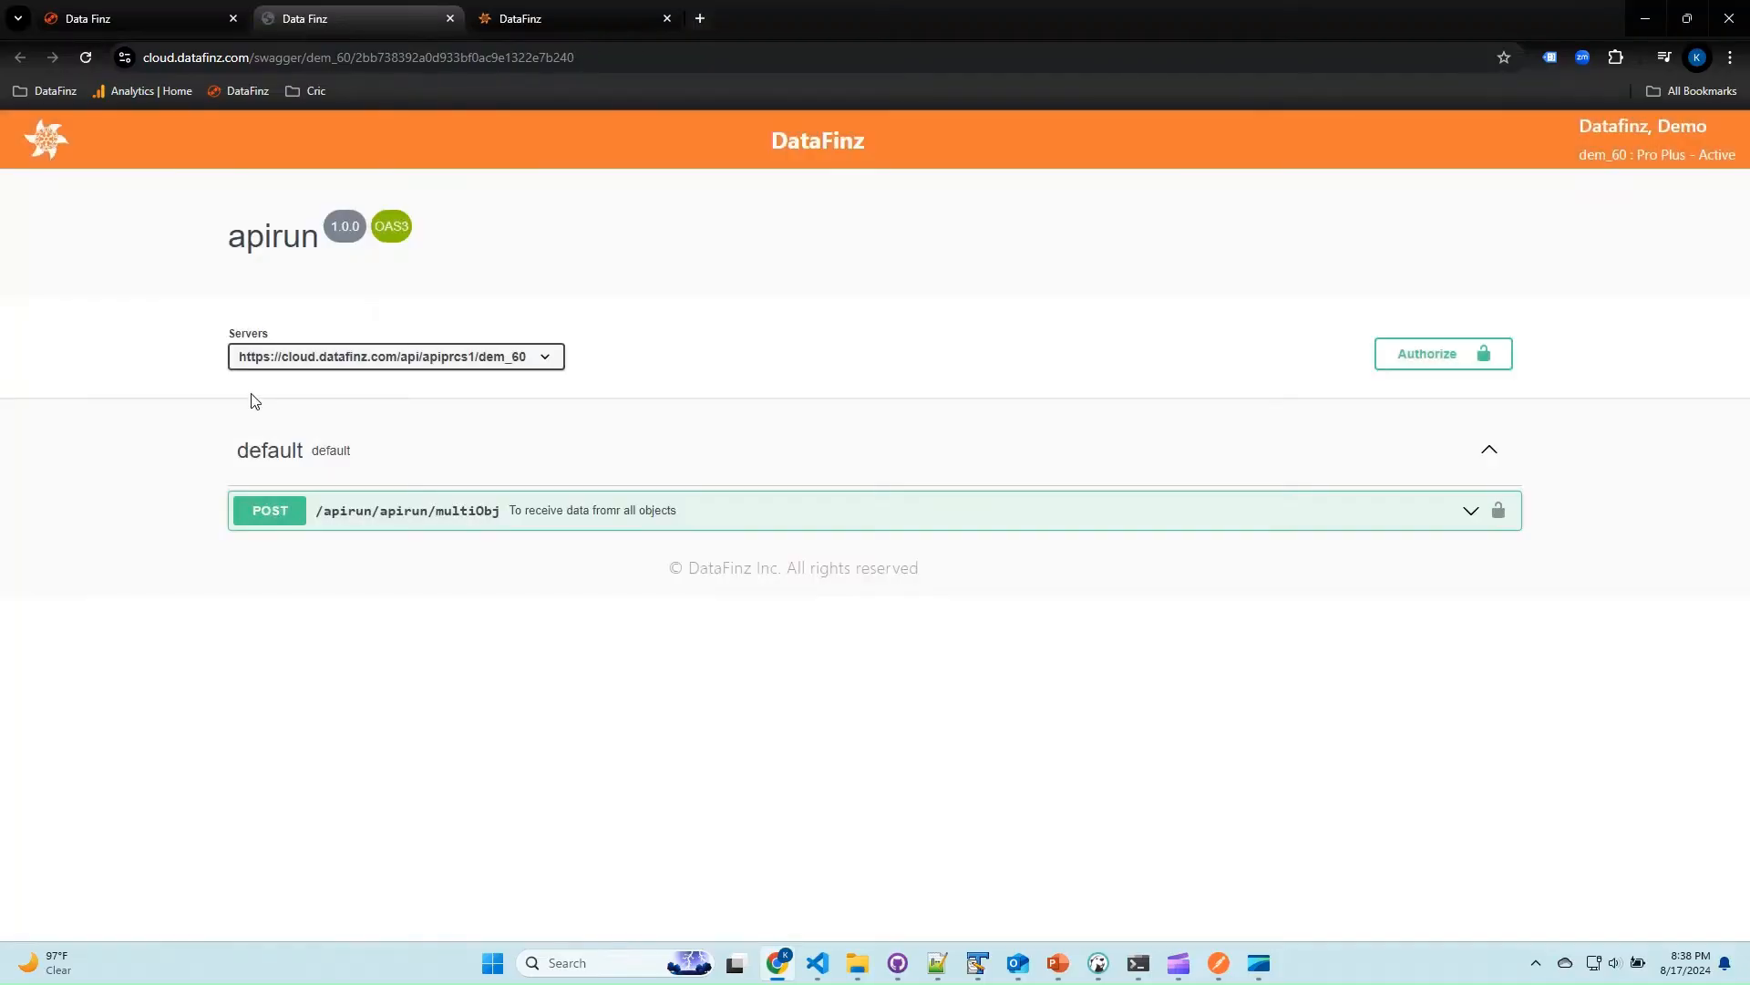
pyautogui.click(1428, 355)
pyautogui.write('da')
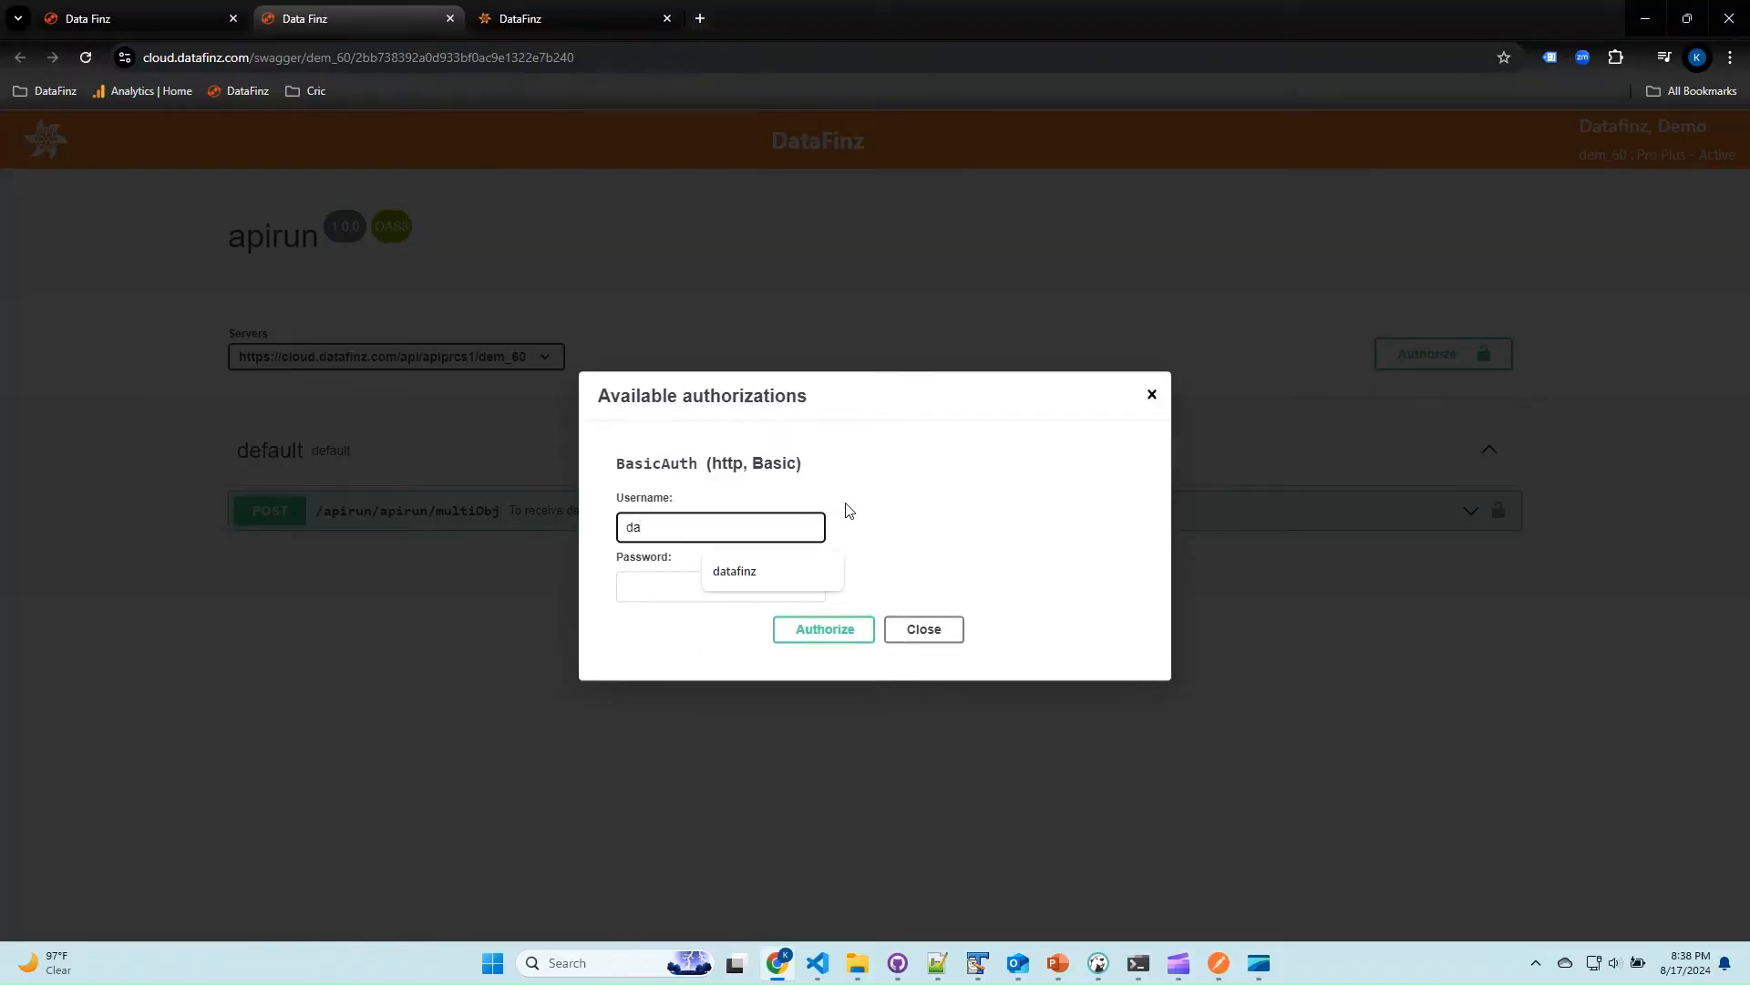
pyautogui.write('tafinz')
pyautogui.hotkey('ctrl', 'a')
pyautogui.hotkey('ctrl', 'c')
pyautogui.press('Tab')
pyautogui.hotkey('ctrl', 'v')
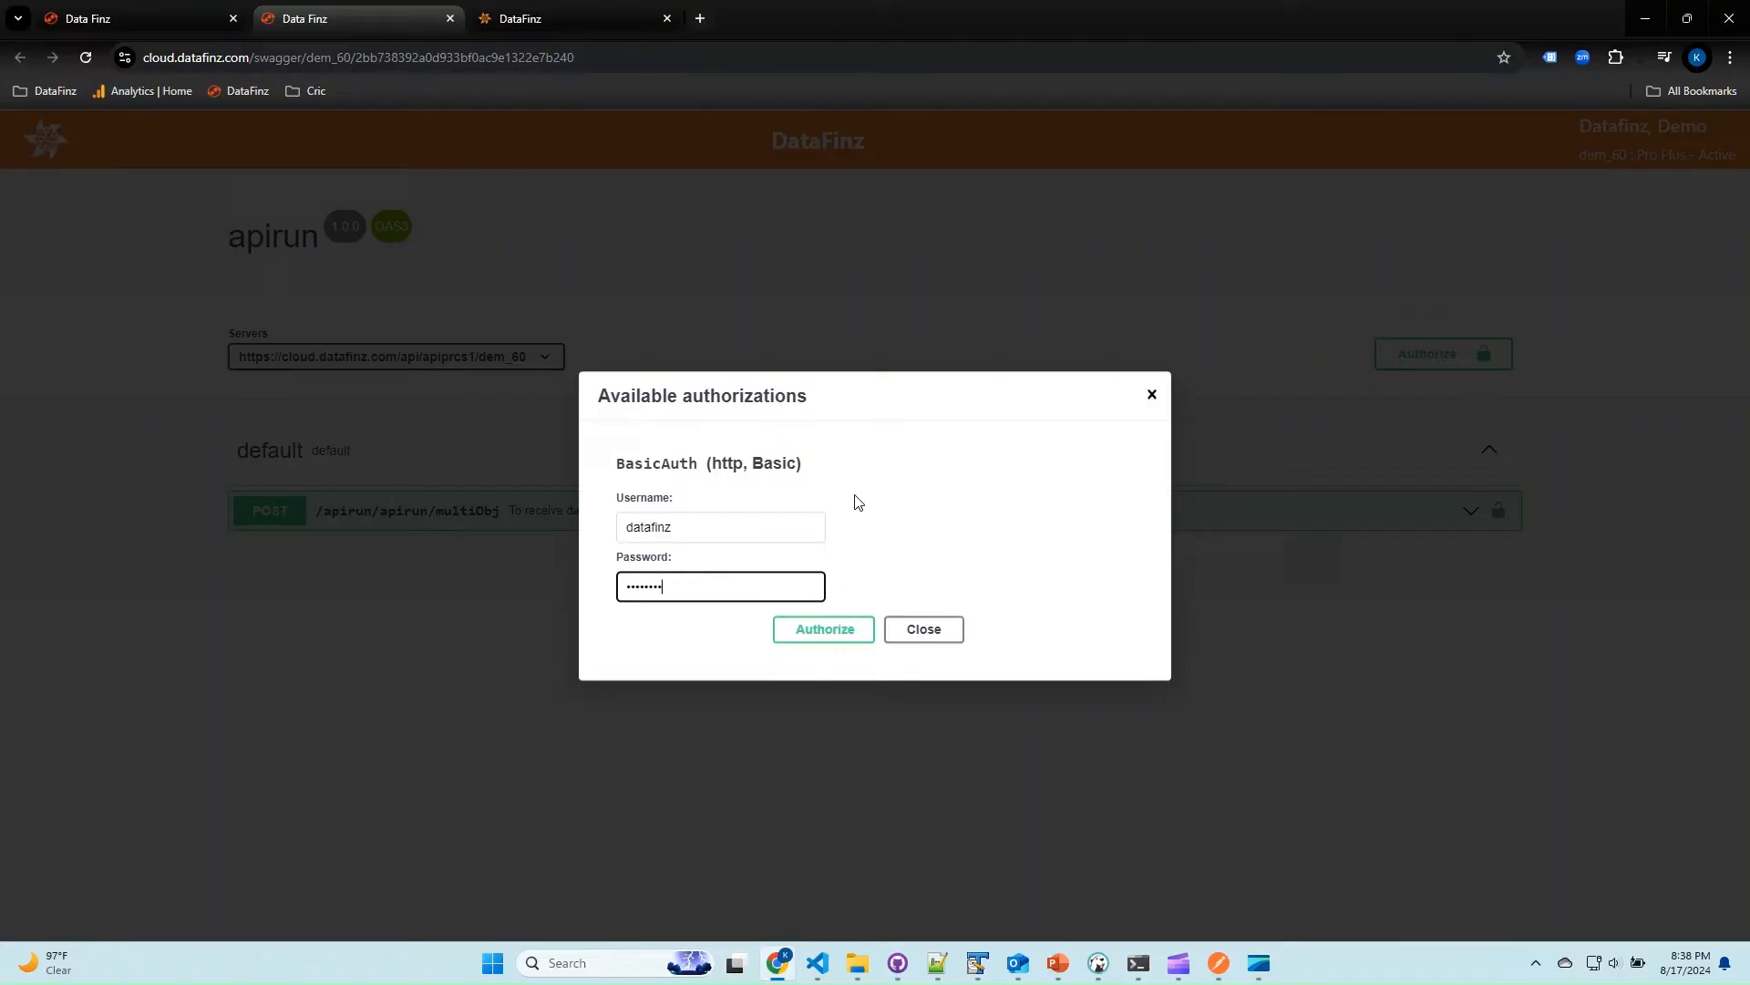
pyautogui.click(850, 643)
pyautogui.click(913, 603)
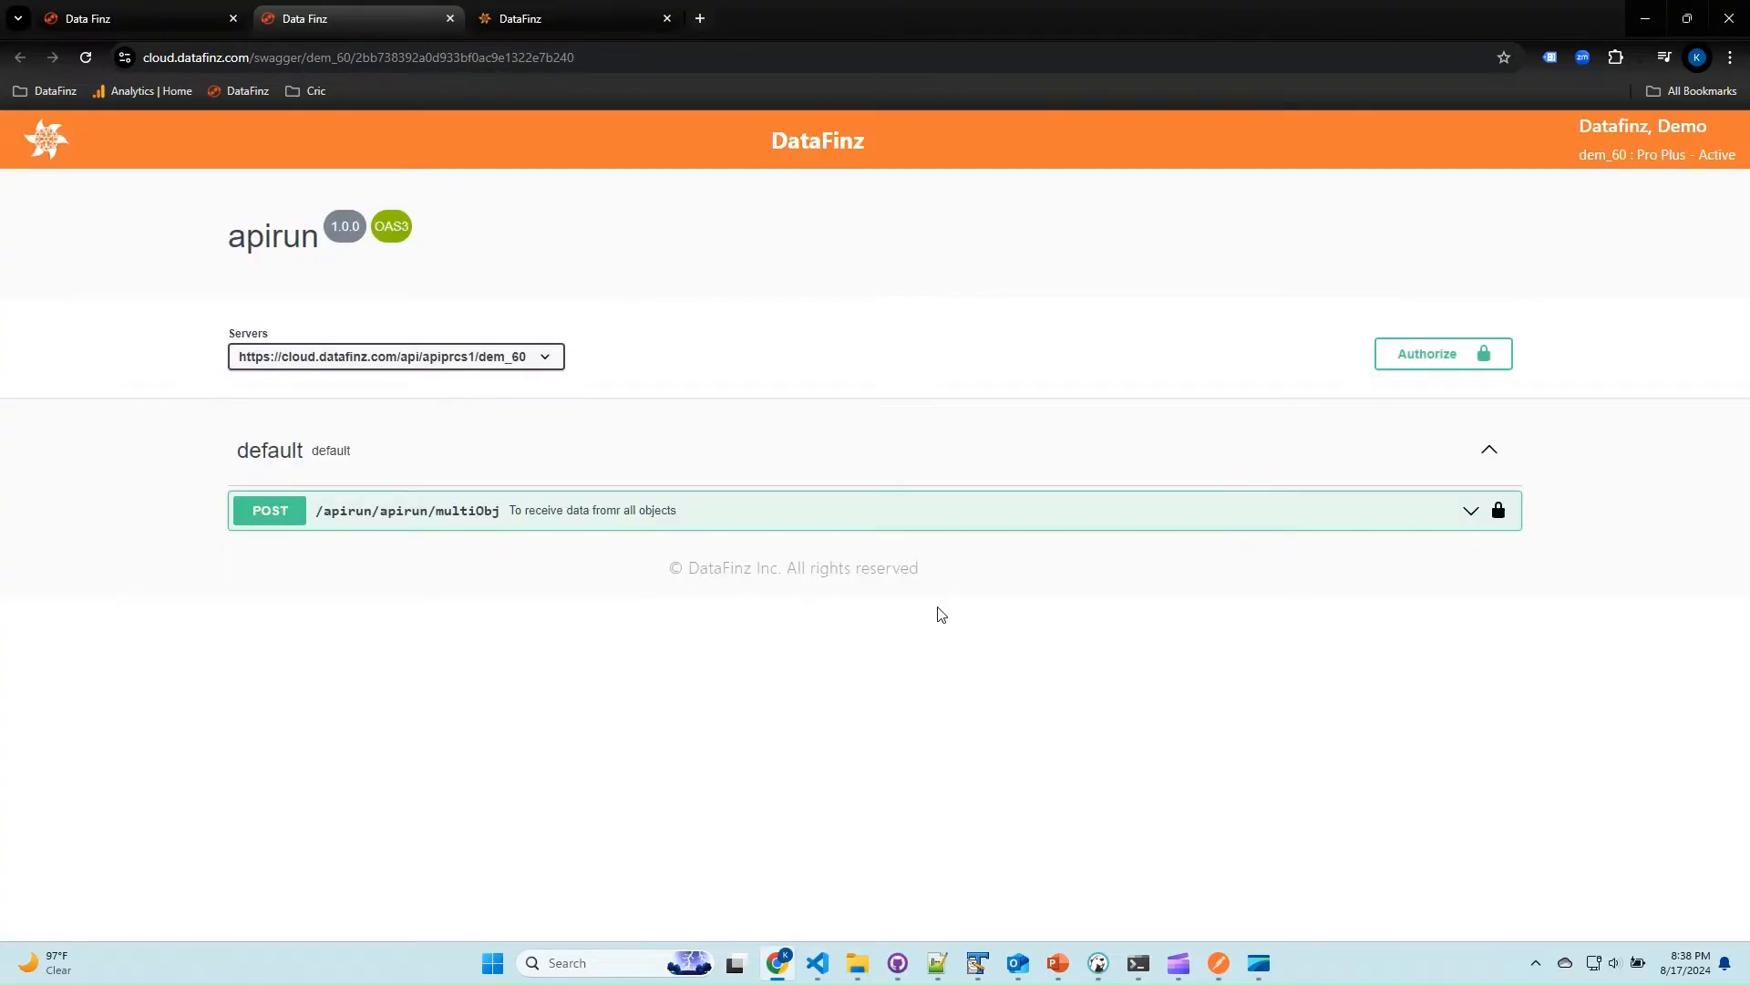
# Expand the POST /apirun/apirun/multiObj end point and enable trying it out with an editable request body.
pyautogui.click(314, 511)
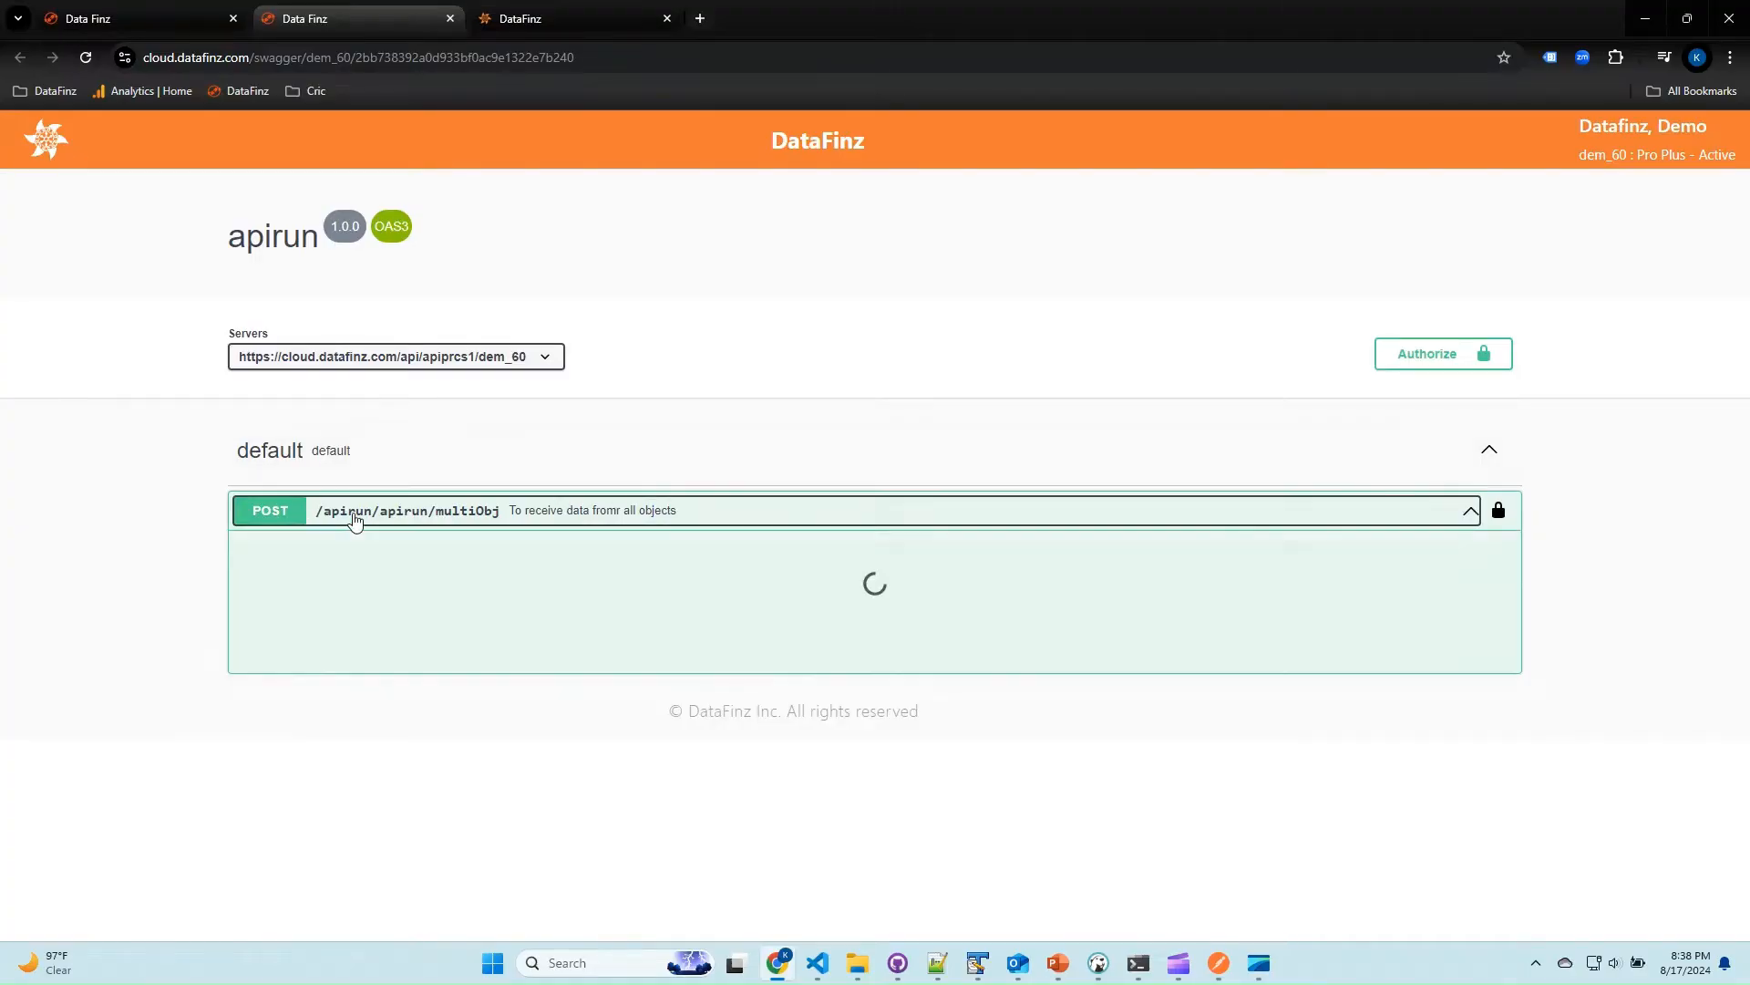
pyautogui.scroll(-1, 98, 736)
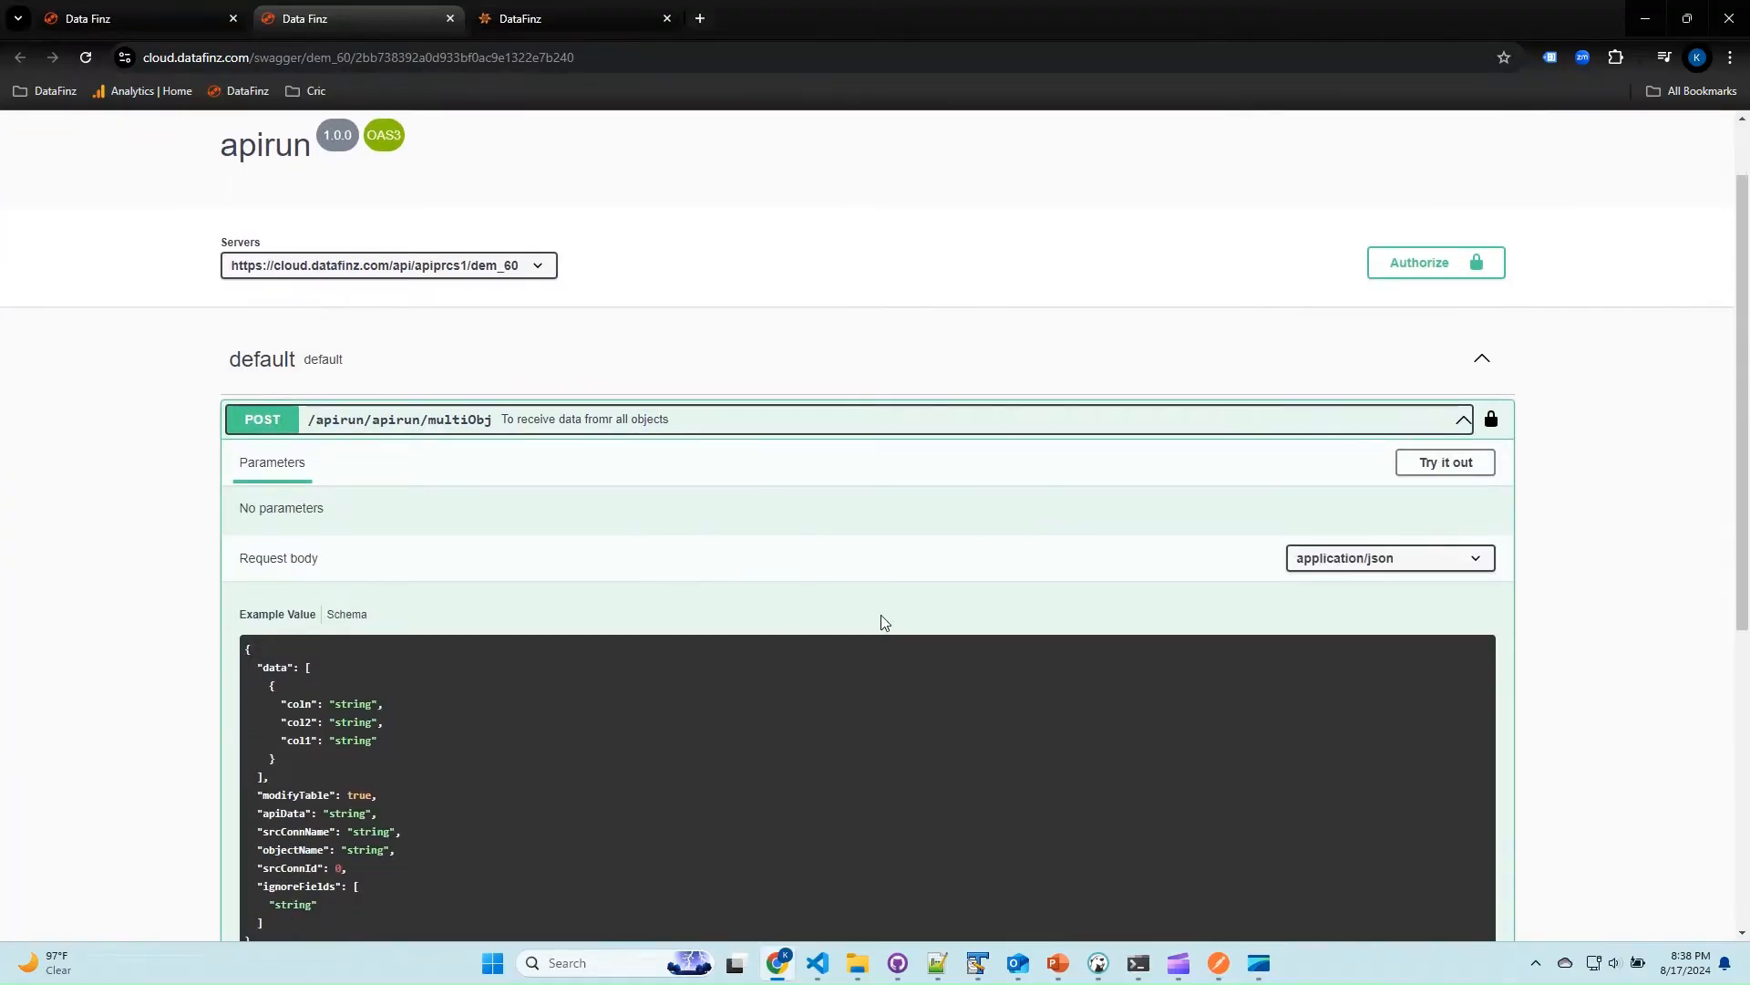
pyautogui.click(1469, 471)
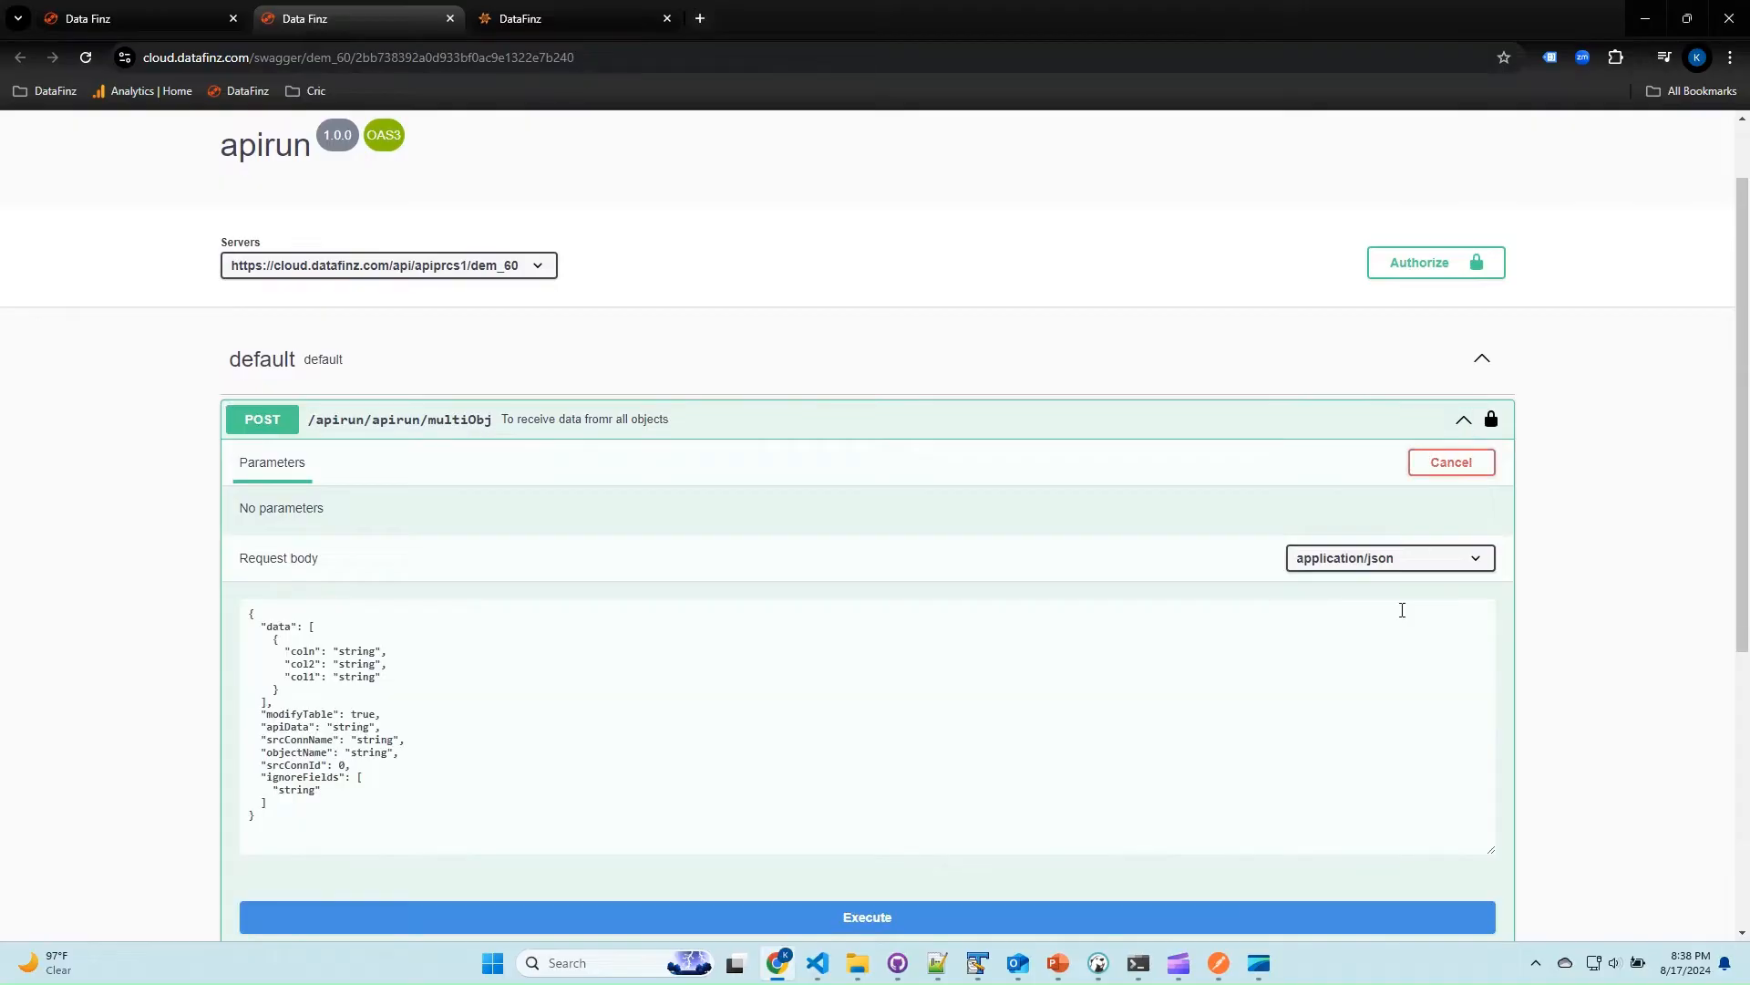
# Switch to Notepad++ and copy the entire JSON content of load_01.json.
pyautogui.hotkey('alt', 'Tab')
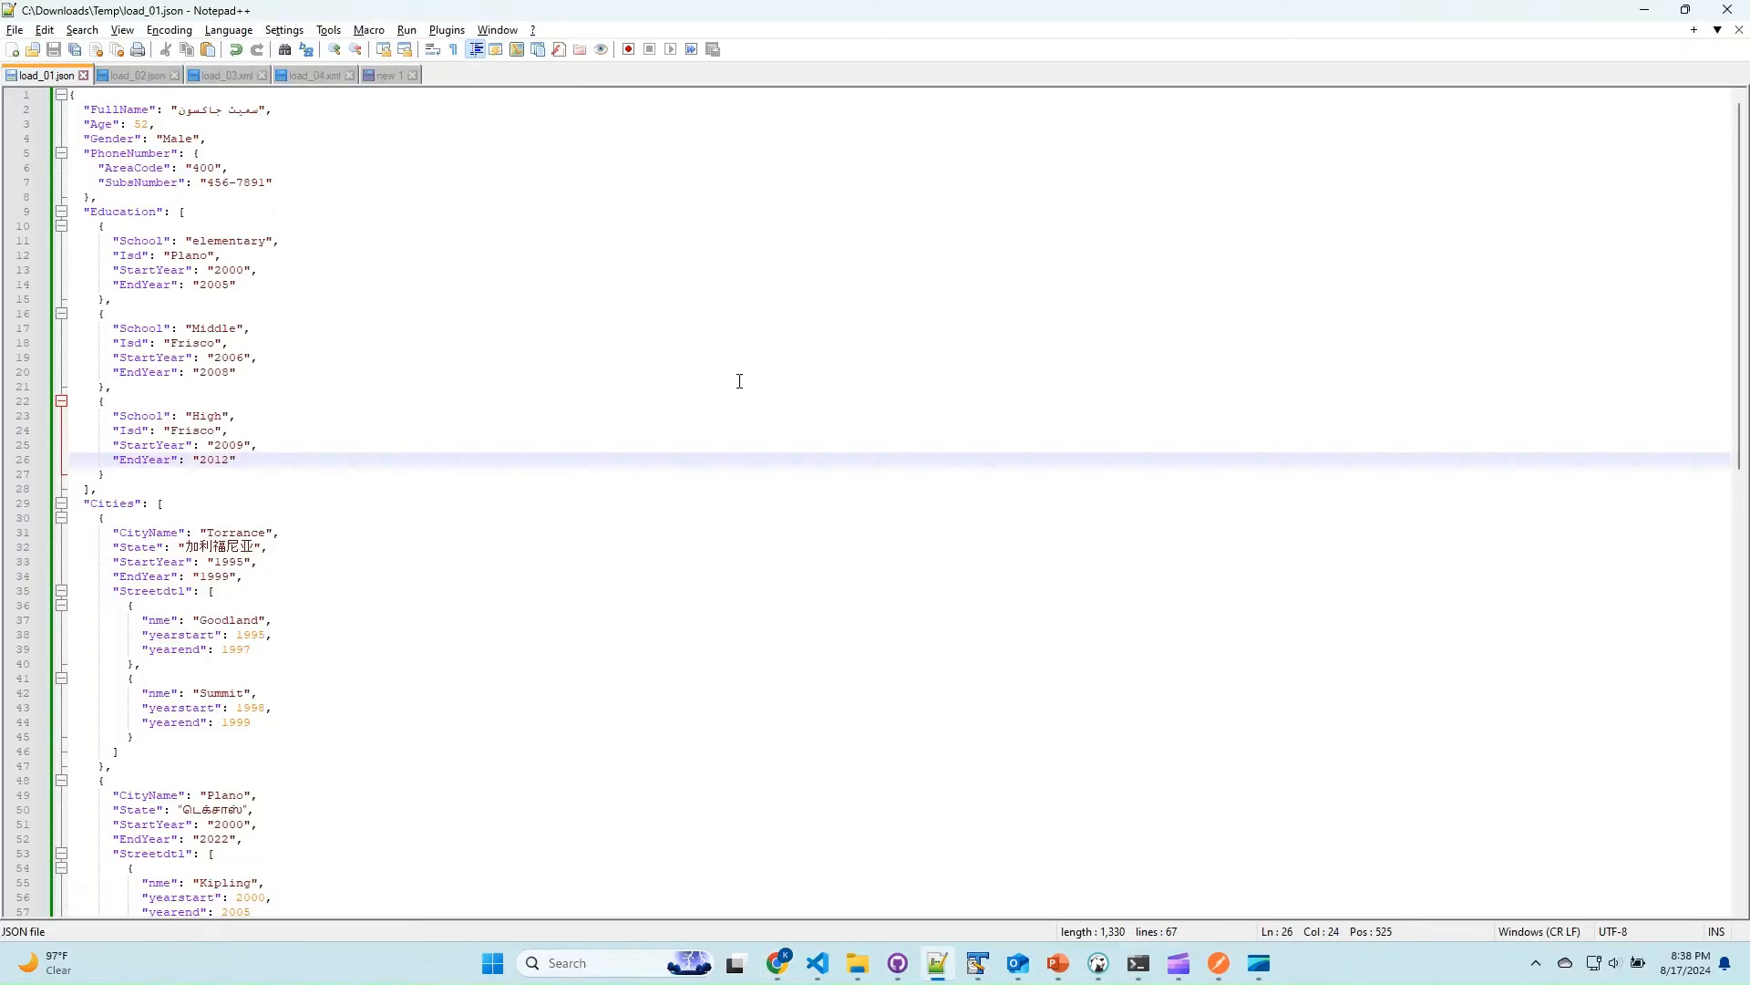
pyautogui.click(792, 392)
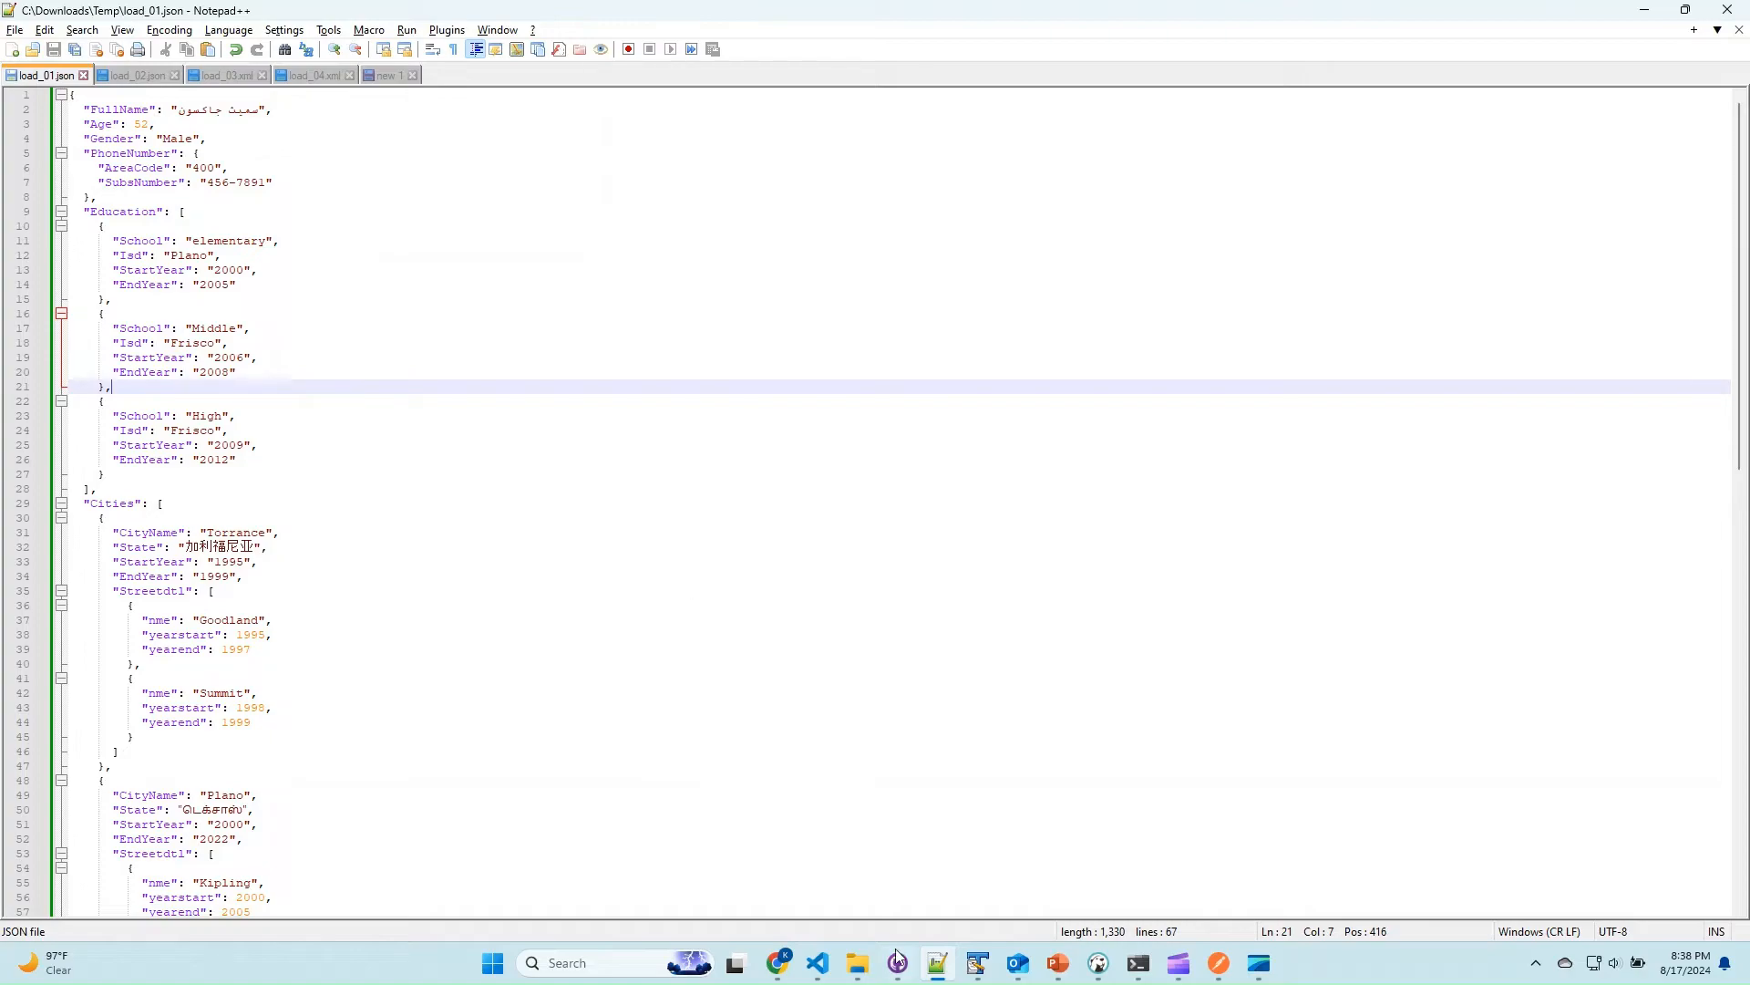
pyautogui.hotkey('alt', 'Tab')
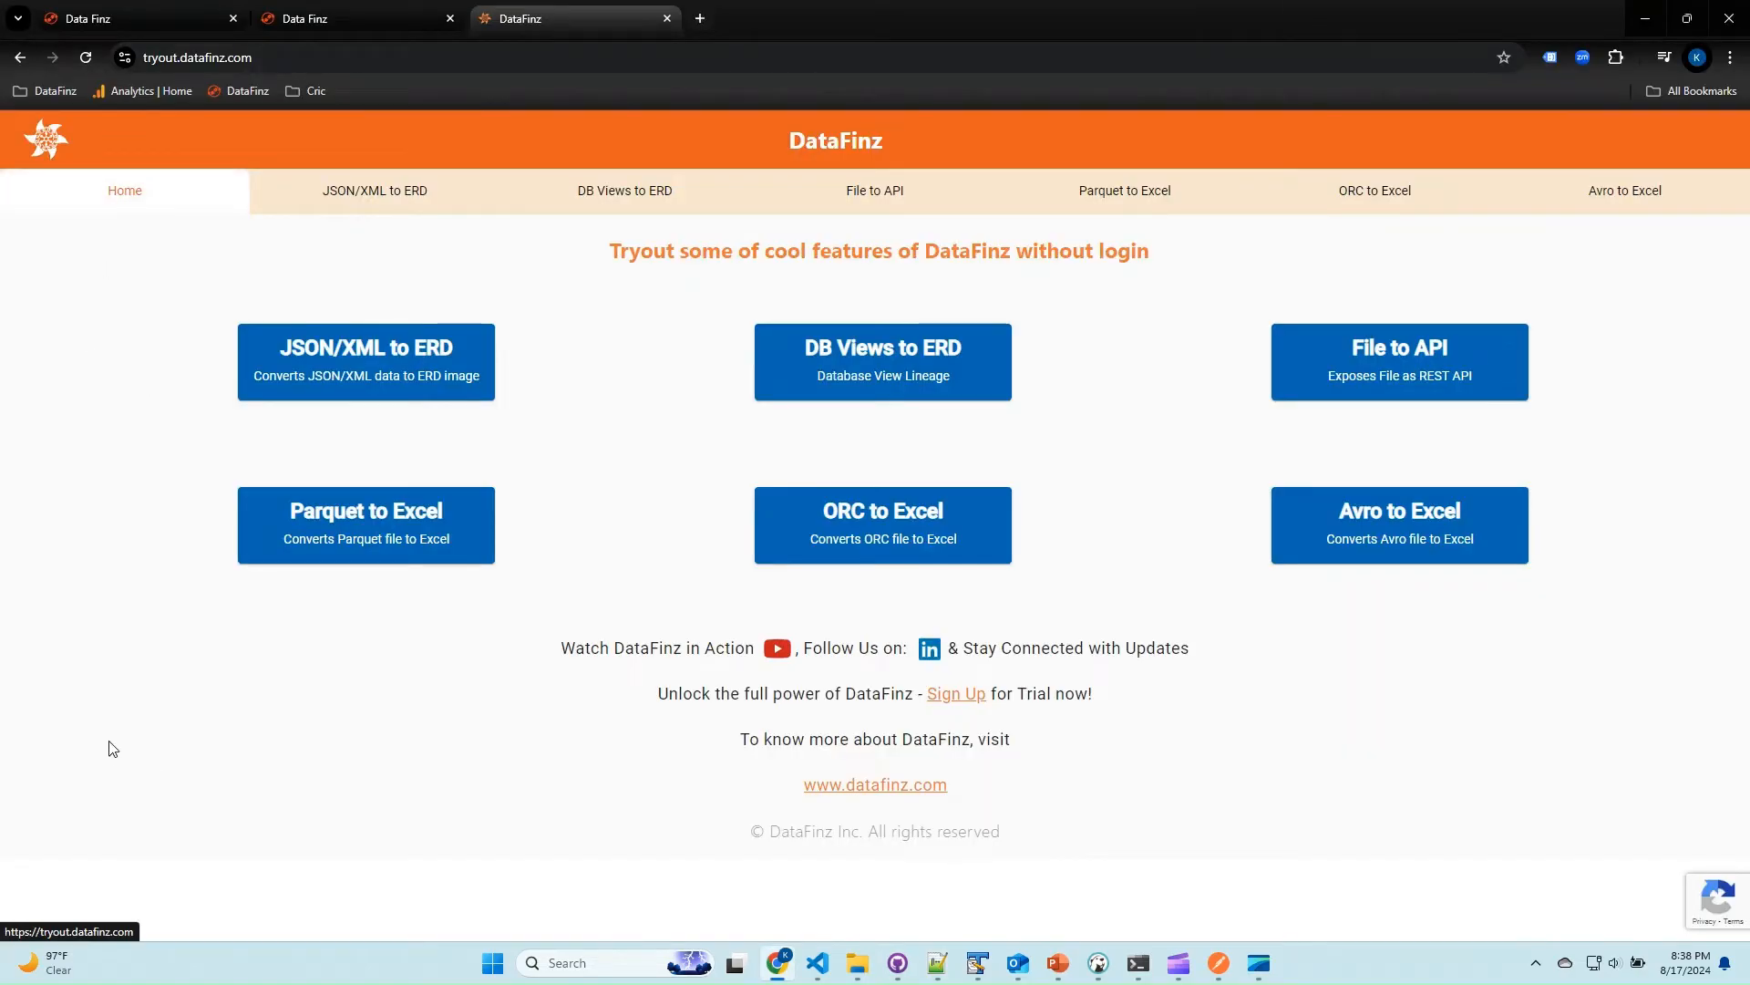
pyautogui.hotkey('alt', 'Tab')
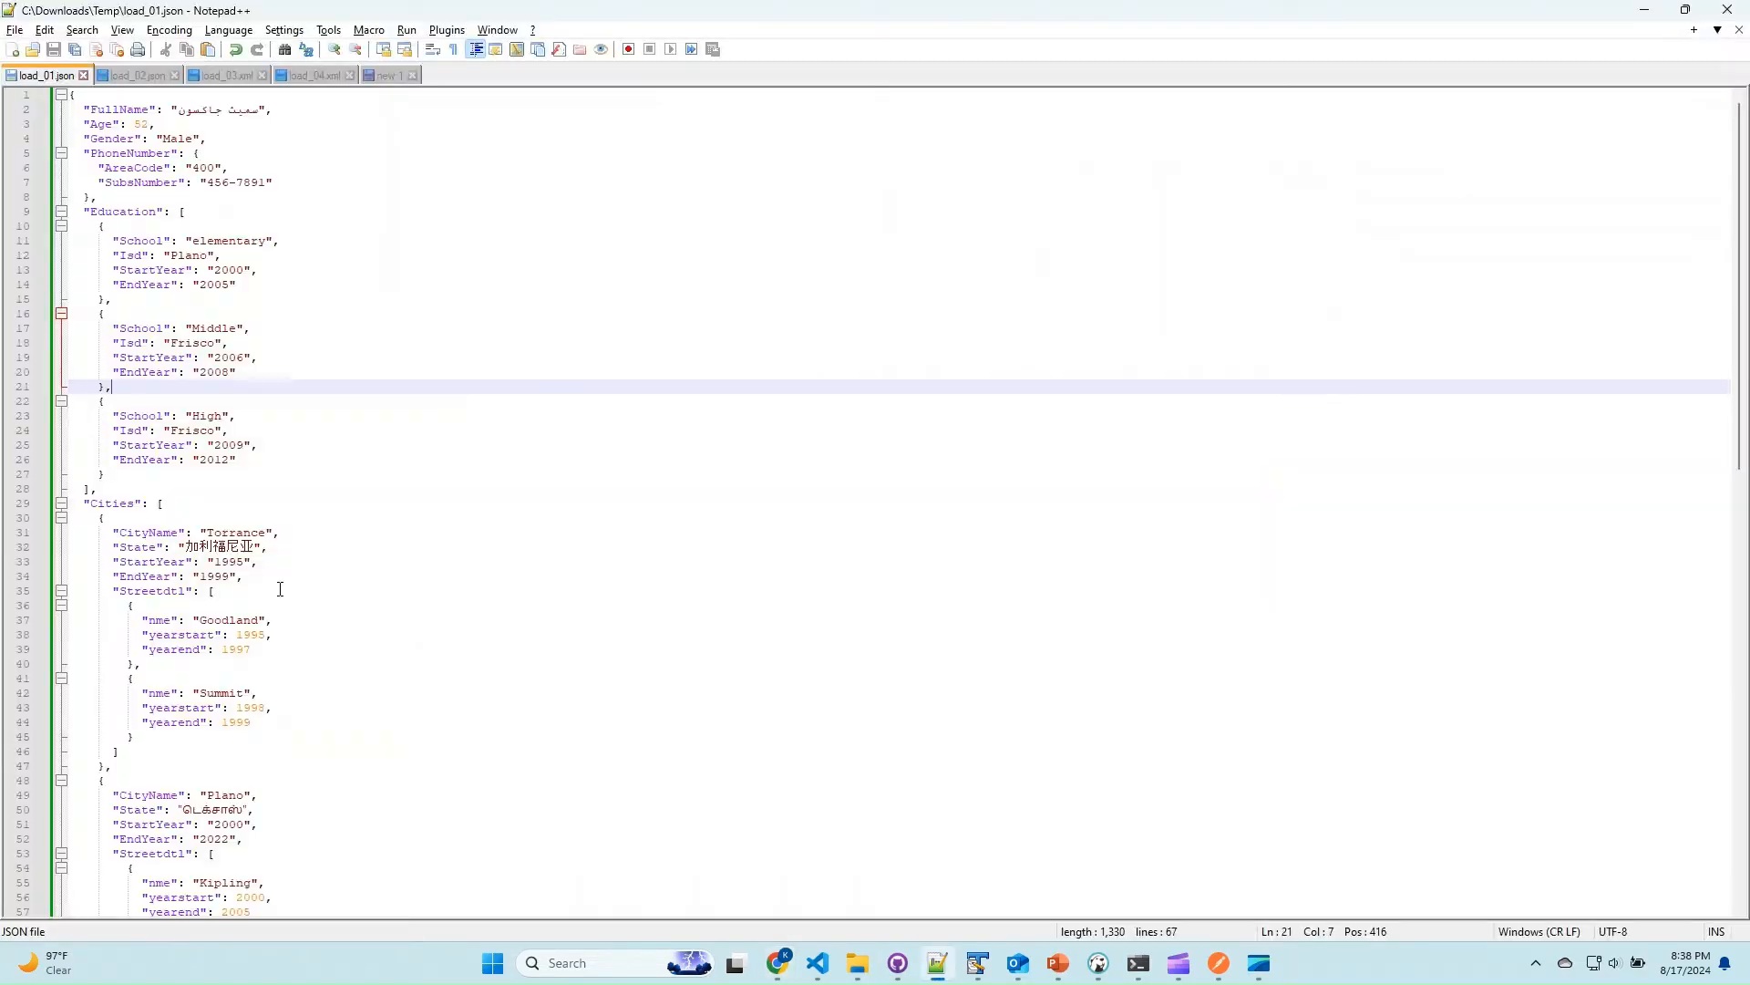
pyautogui.click(348, 345)
pyautogui.hotkey('ctrl', 'a')
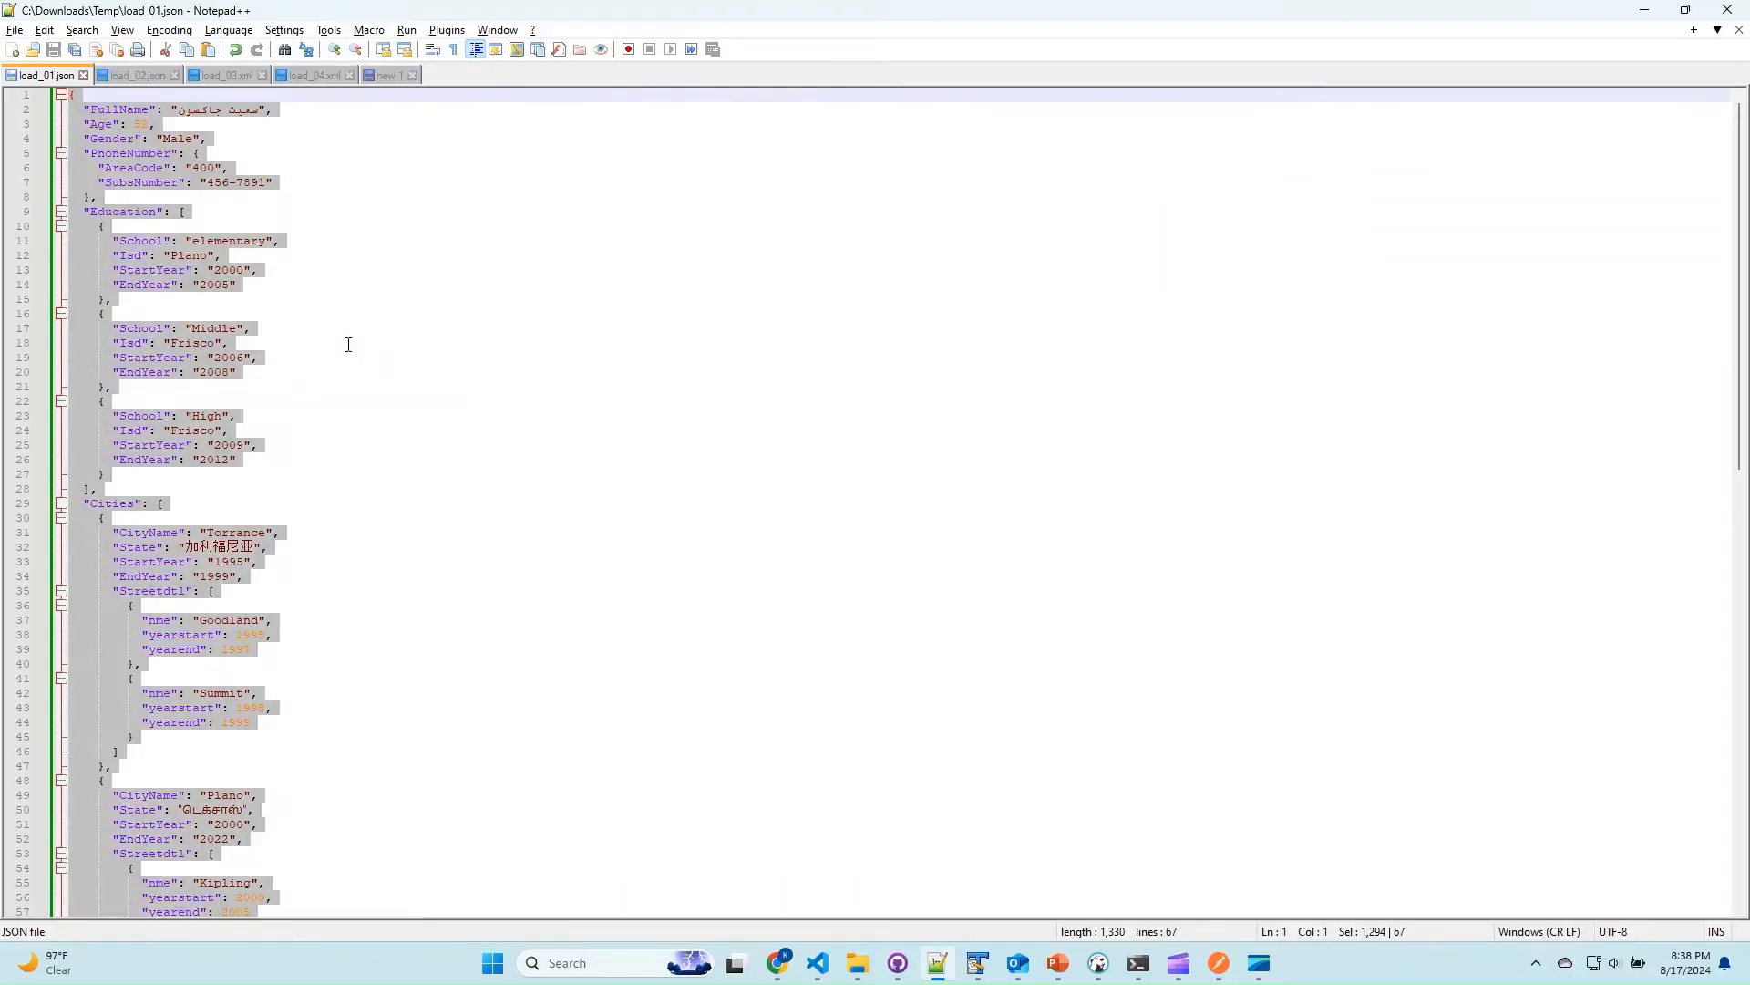
# Generate an entity relationship diagram from the load_01.json data with the JSON/XML to ERD converter on the DataFinz tryout site in Chrome.
pyautogui.hotkey('alt', 'Tab')
pyautogui.click(369, 353)
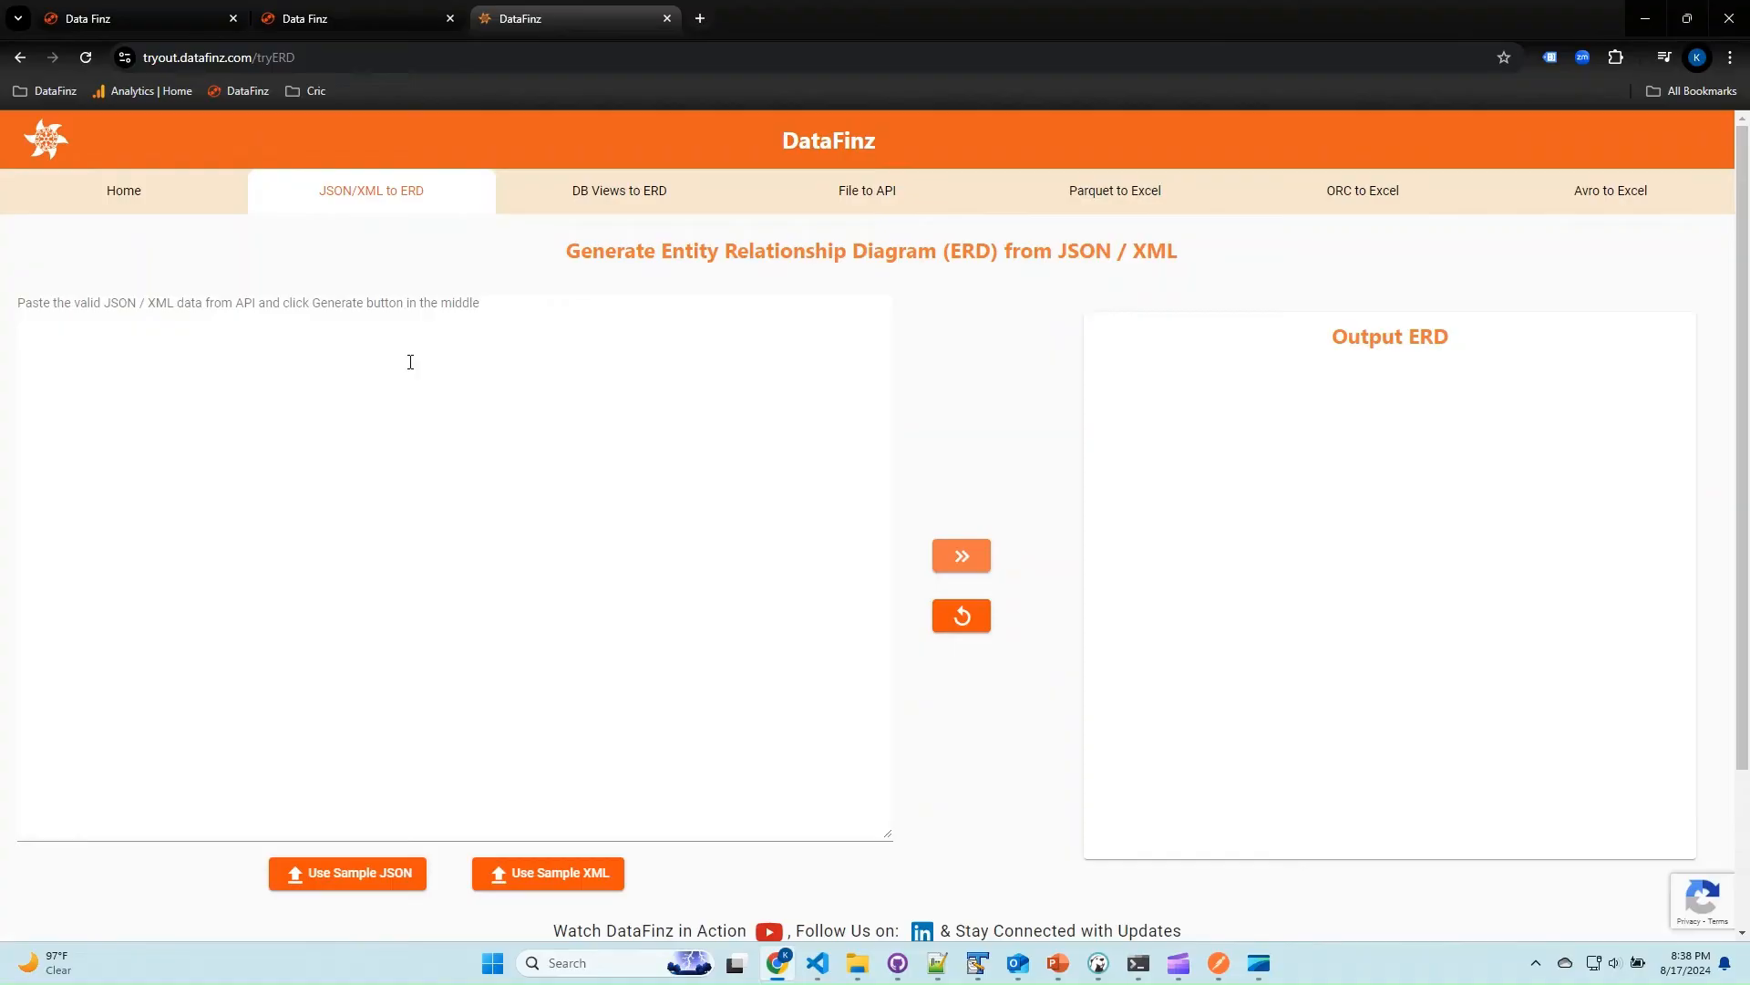
pyautogui.click(557, 547)
pyautogui.hotkey('ctrl', 'v')
pyautogui.click(962, 555)
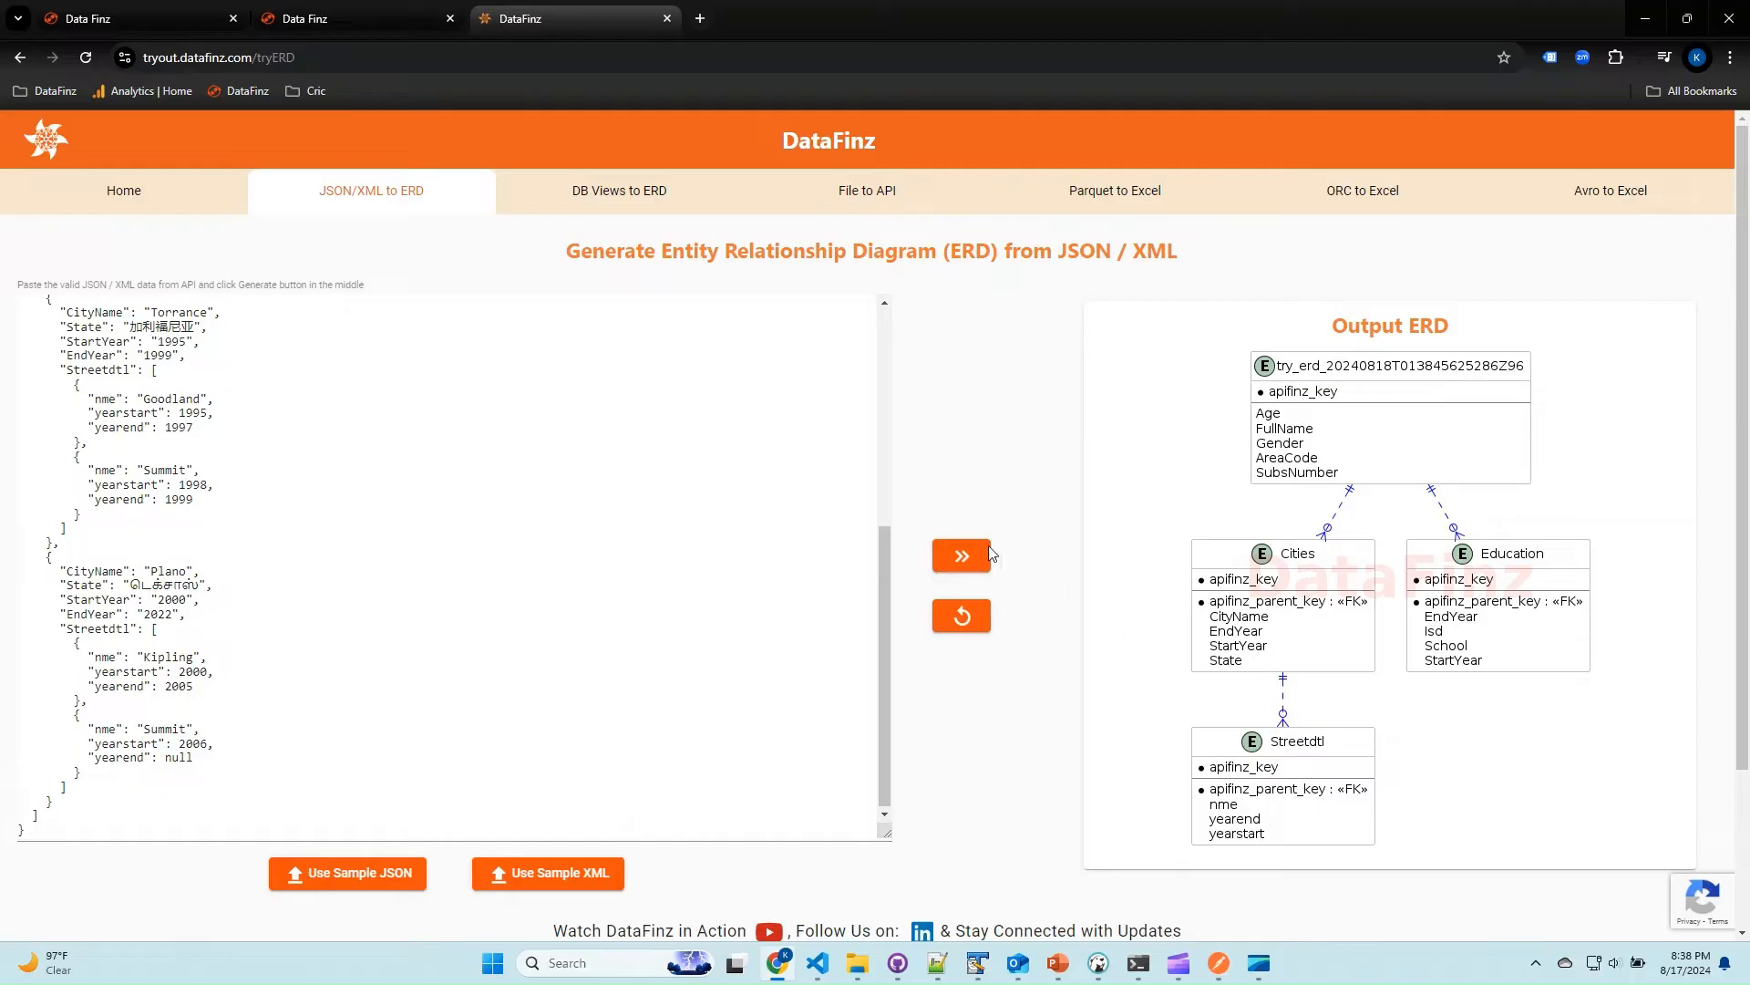
# Execute the multiObj POST request in Swagger with modifyTable true, objectName ABCJson and the escaped load_01 JSON as apiData, and check the response.
pyautogui.hotkey('ctrl', 'shift', 'Tab')
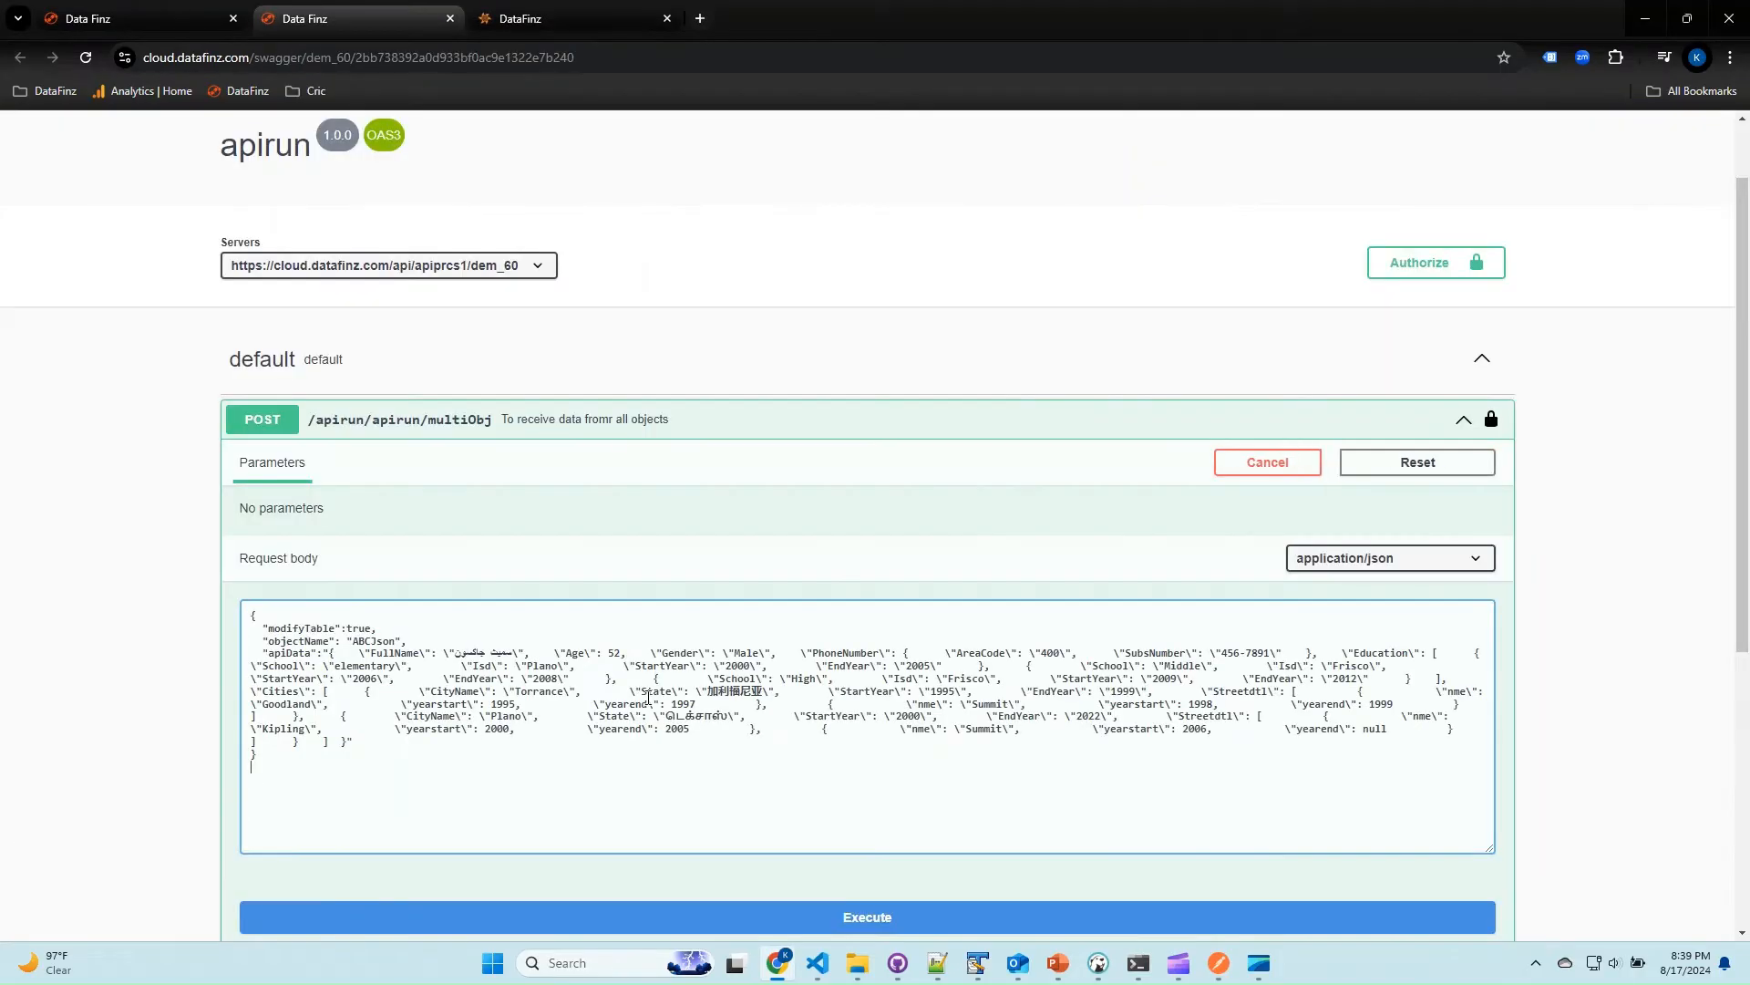
pyautogui.click(488, 920)
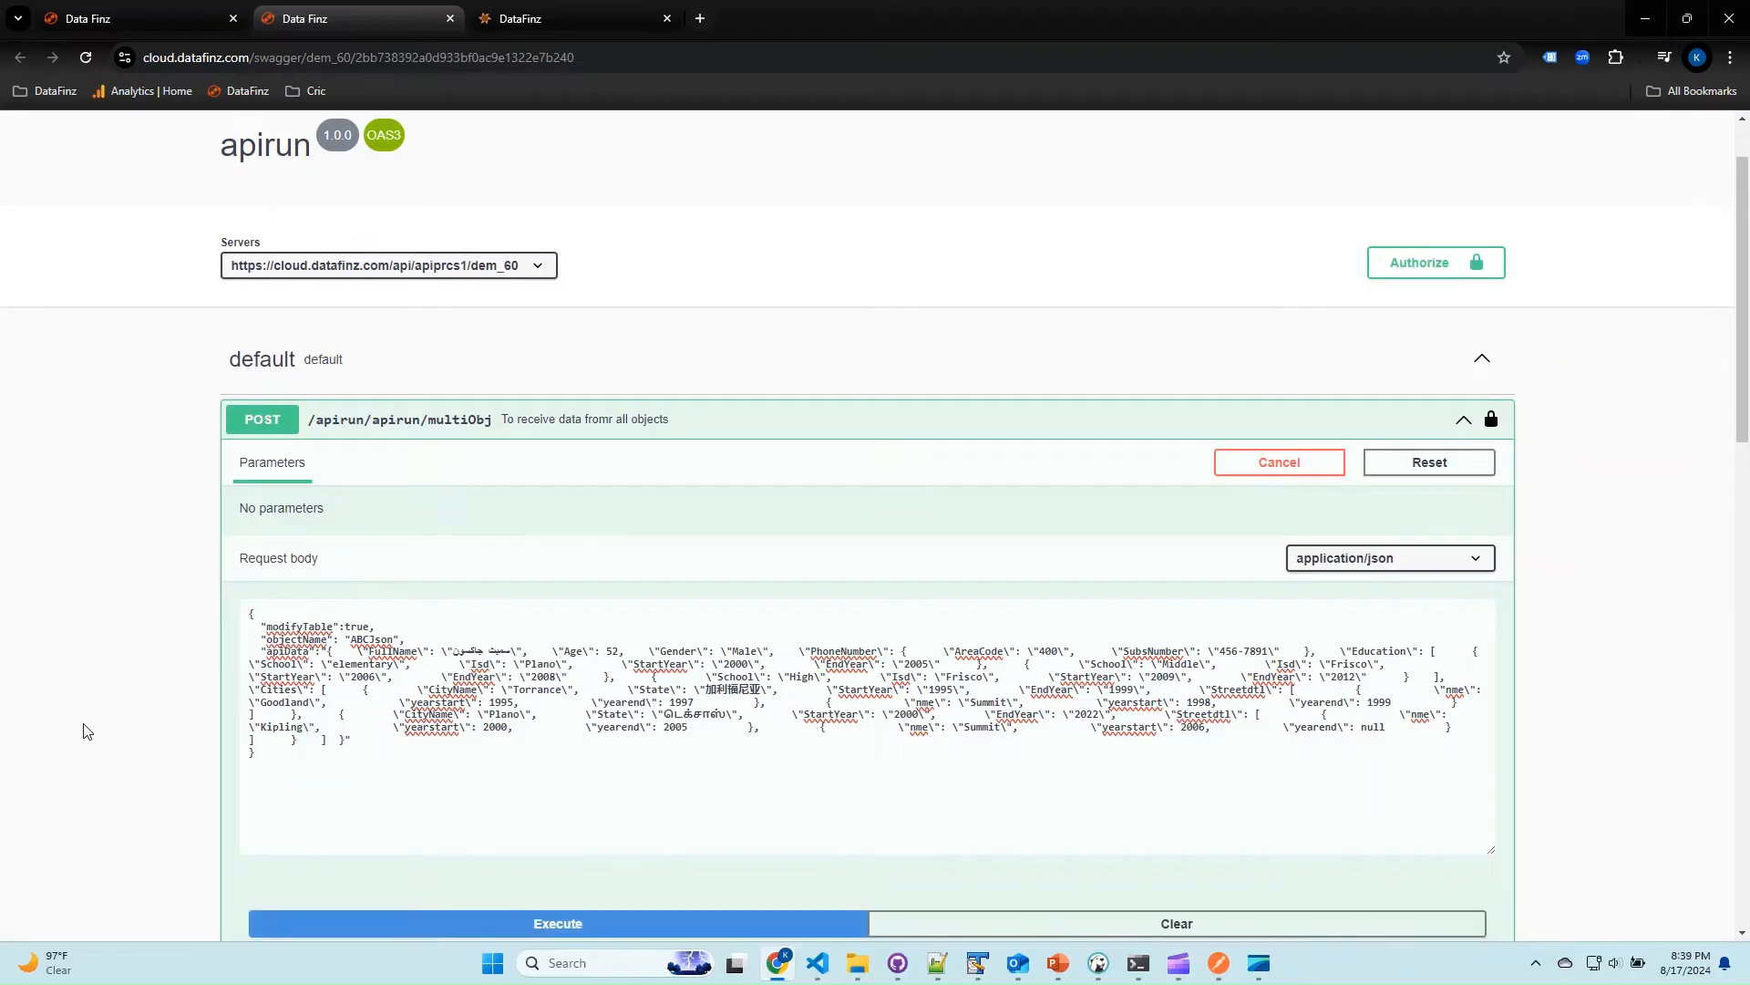
pyautogui.scroll(-5, 84, 729)
pyautogui.scroll(-4, 84, 730)
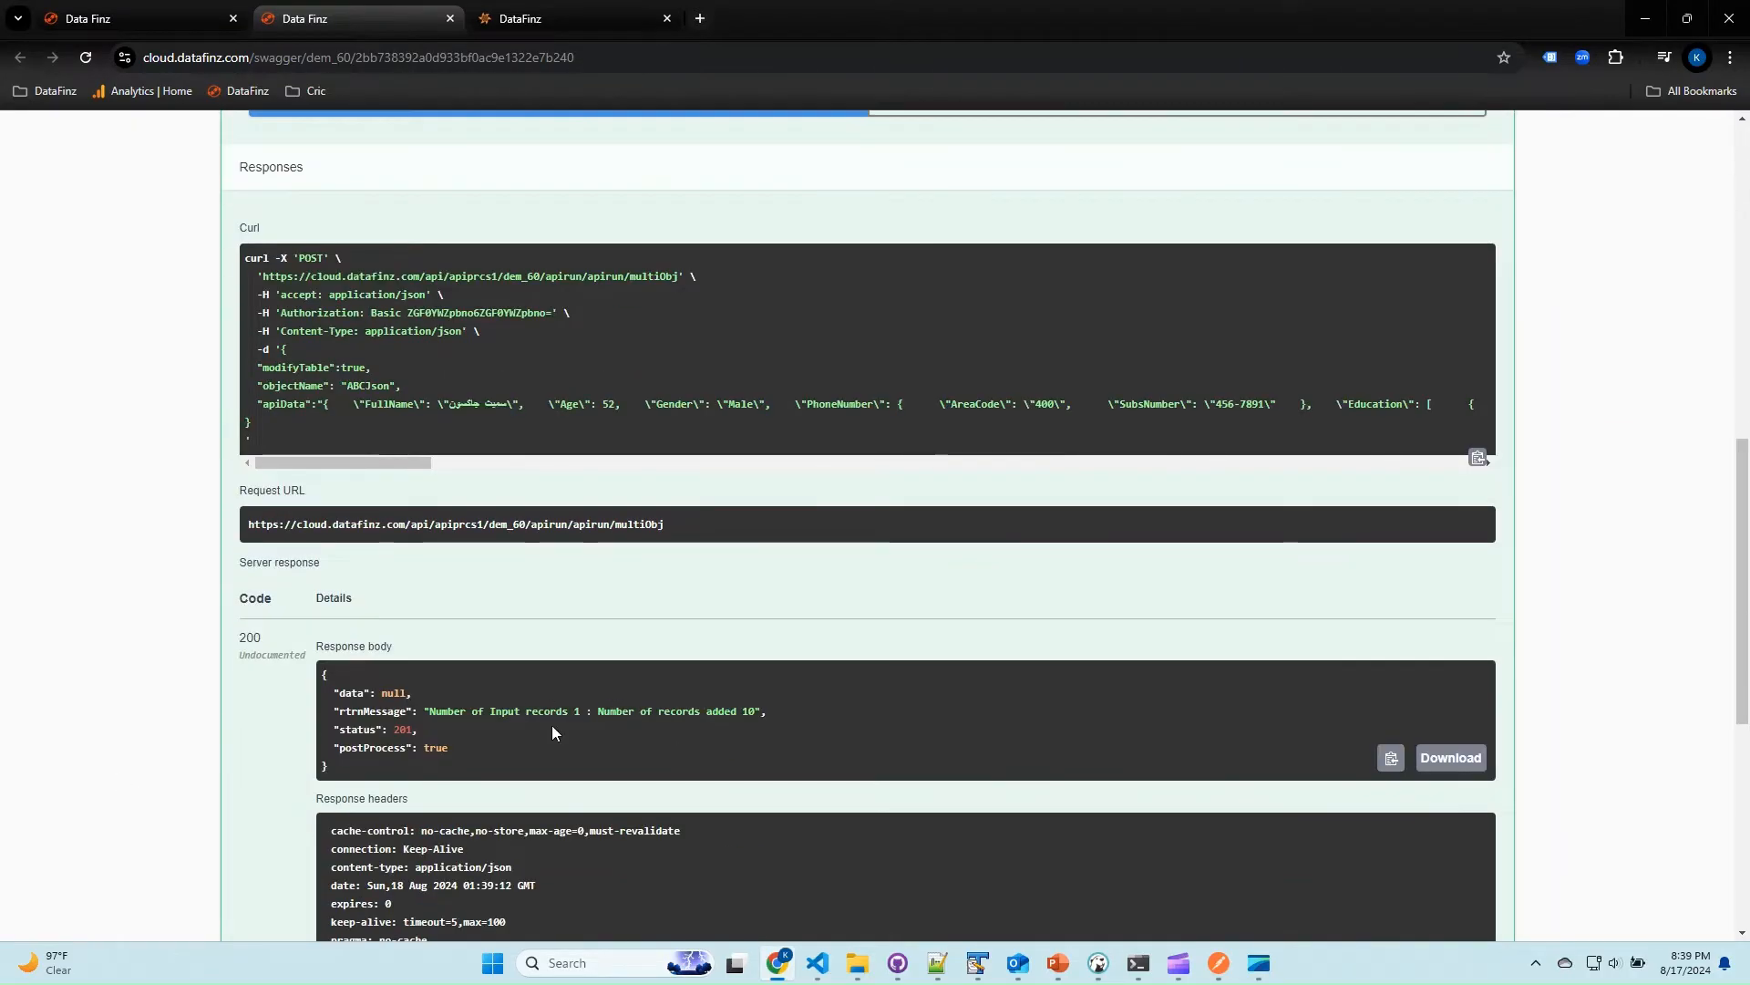
# Switch to DBeaver and refresh the datafinz - Server connection.
pyautogui.click(1098, 965)
pyautogui.rightClick(153, 344)
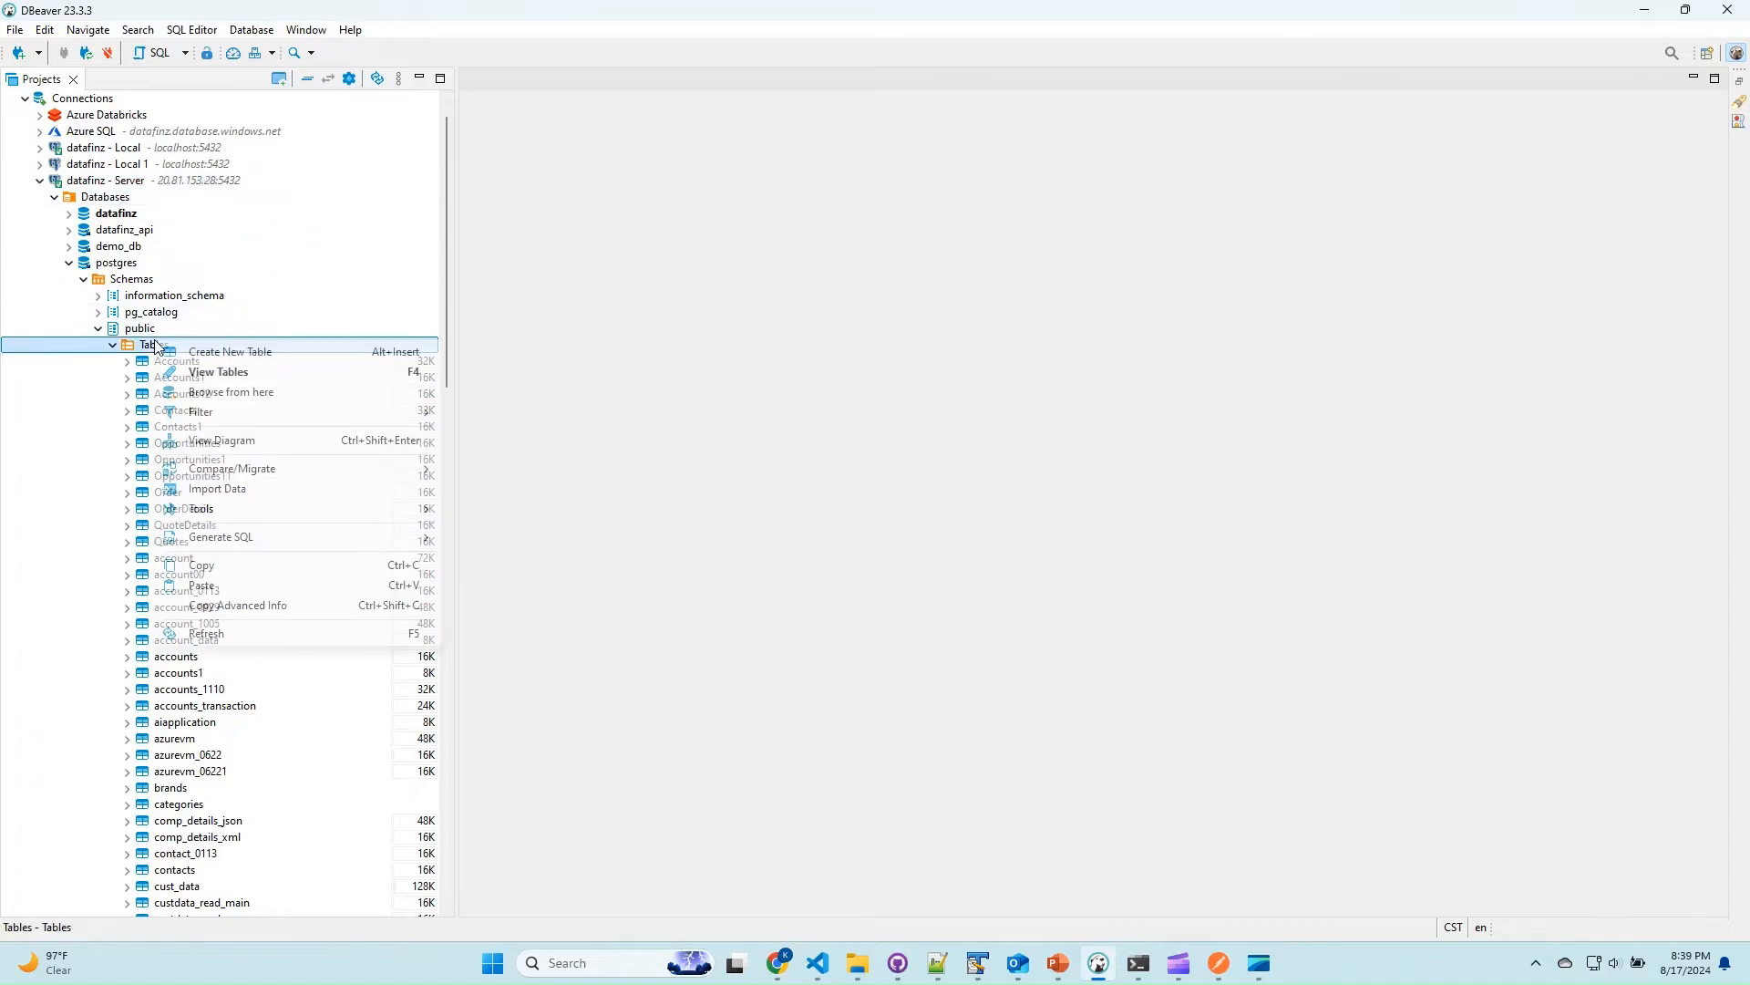
pyautogui.click(153, 188)
pyautogui.rightClick(162, 185)
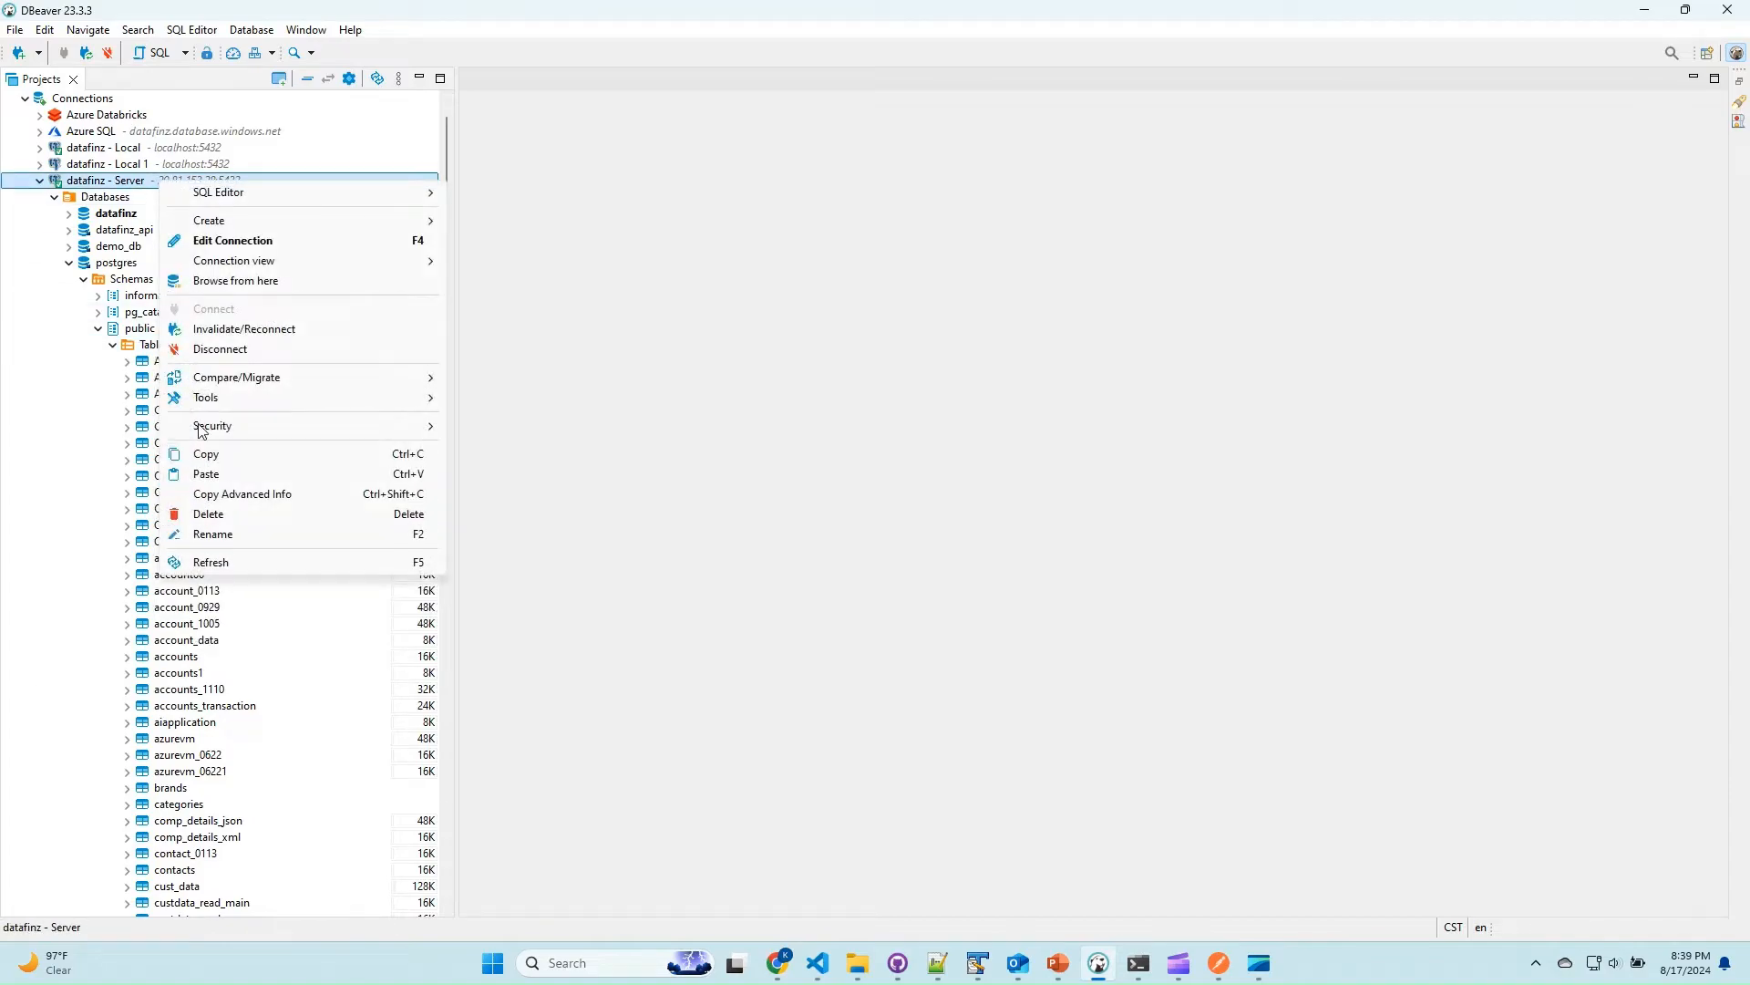
pyautogui.click(203, 563)
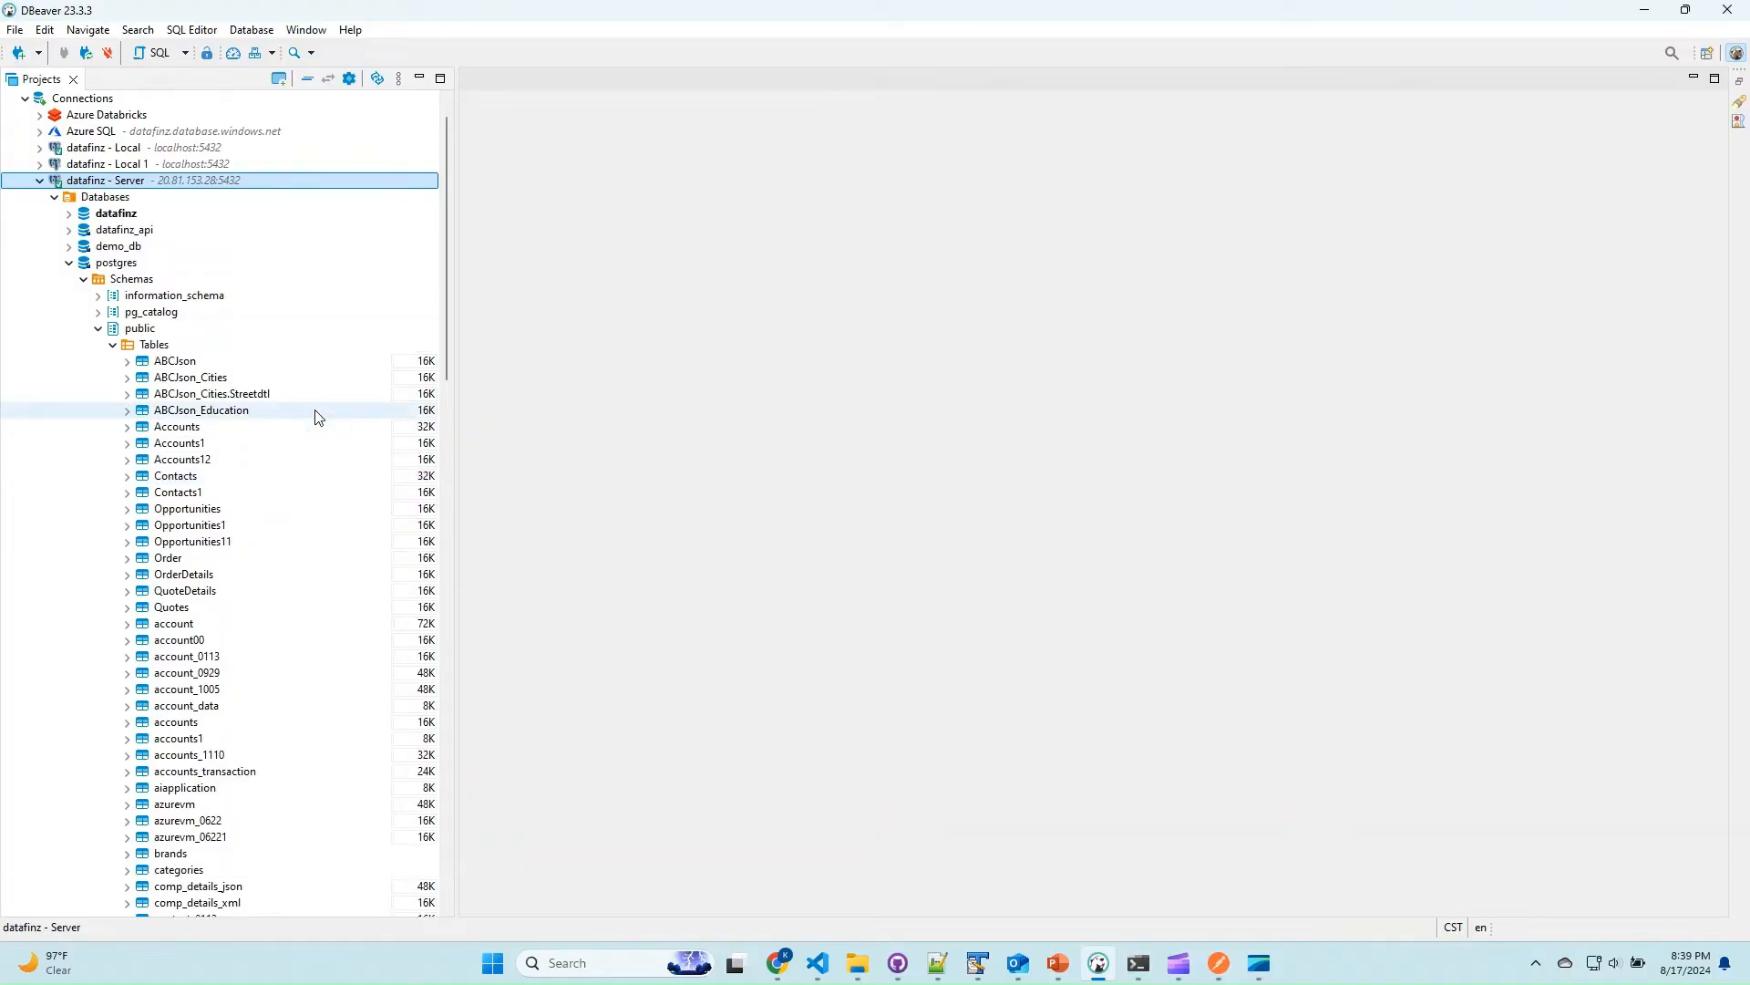
# Read the data of the ABCJson and ABCJson_Cities tables in SQL consoles.
pyautogui.rightClick(183, 370)
pyautogui.click(294, 602)
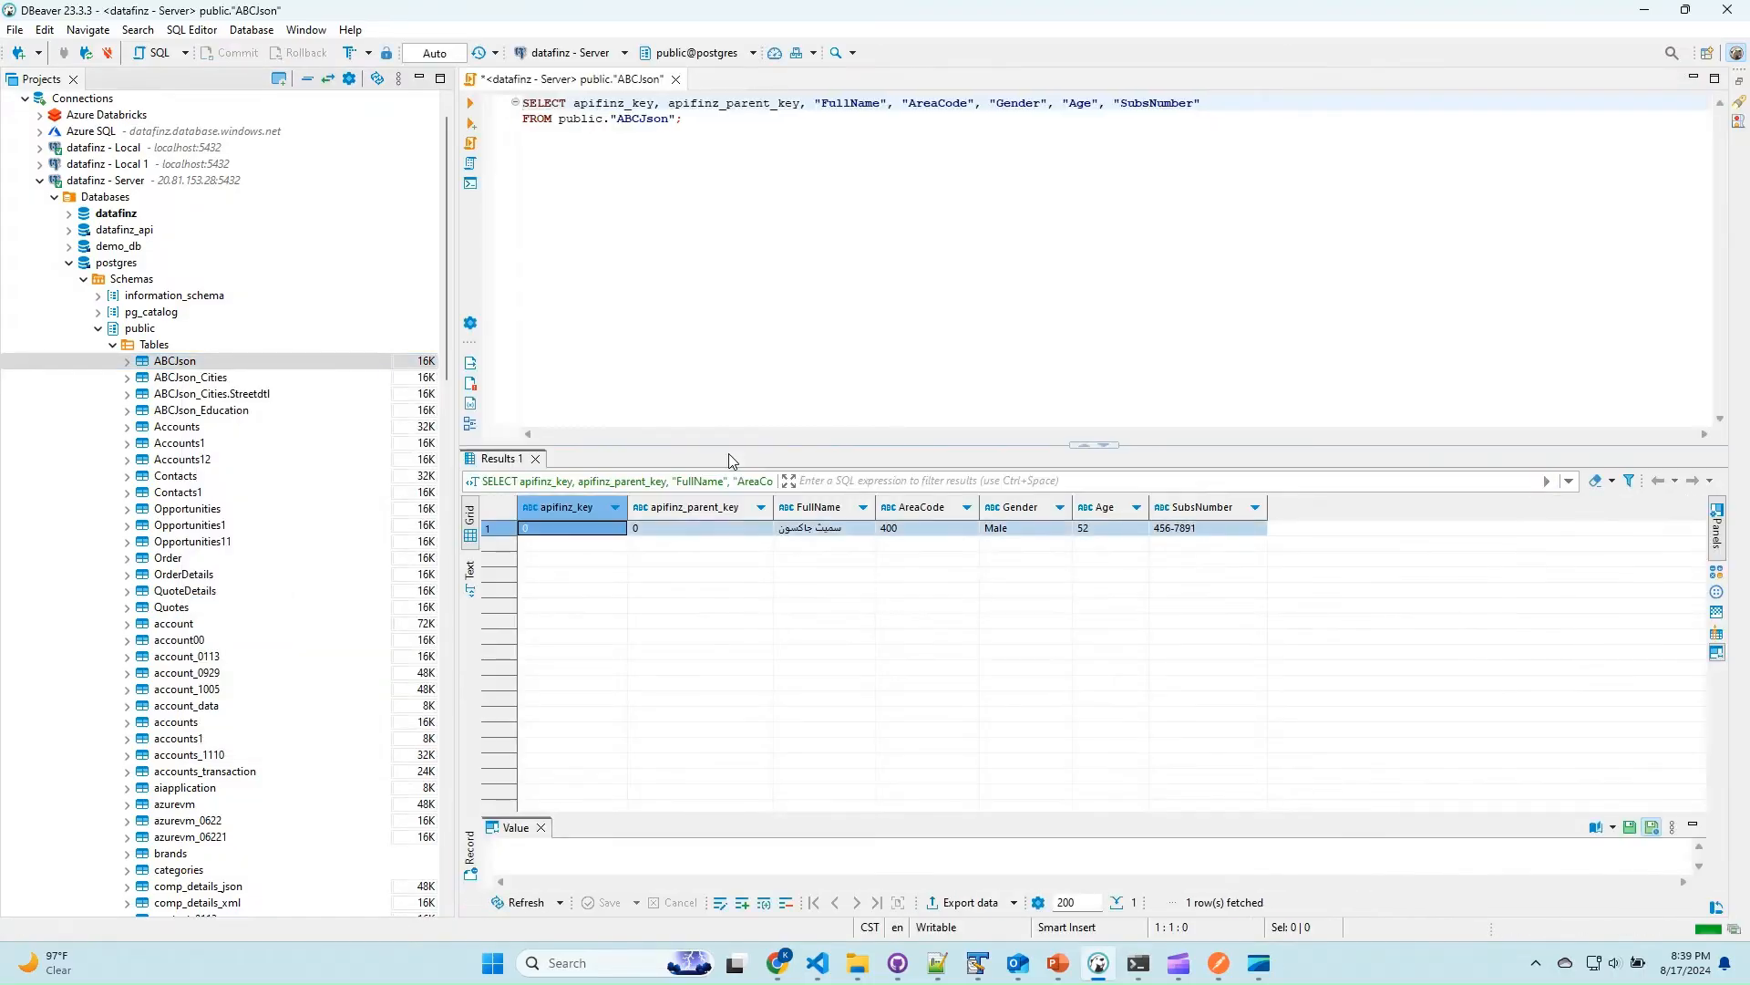
pyautogui.click(223, 379)
pyautogui.rightClick(222, 379)
pyautogui.click(333, 611)
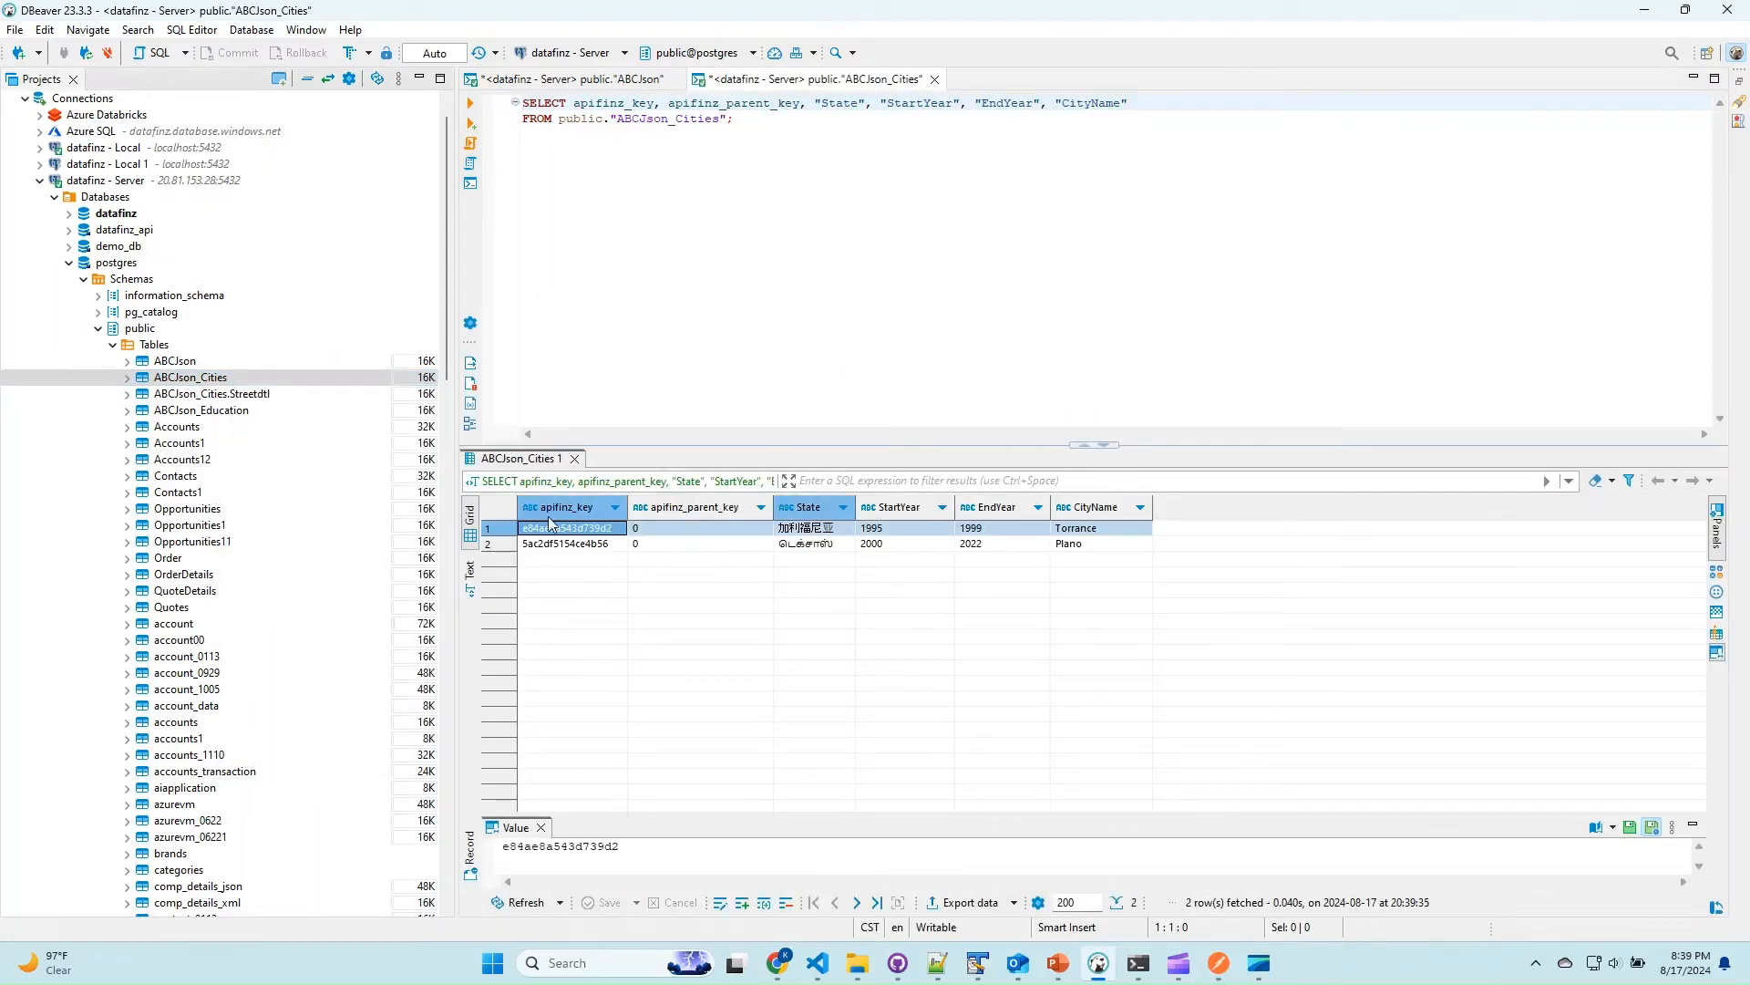
# Read the data of the ABCJson_Cities.Streetdtl and ABCJson_Education tables in SQL consoles.
pyautogui.click(254, 394)
pyautogui.rightClick(254, 394)
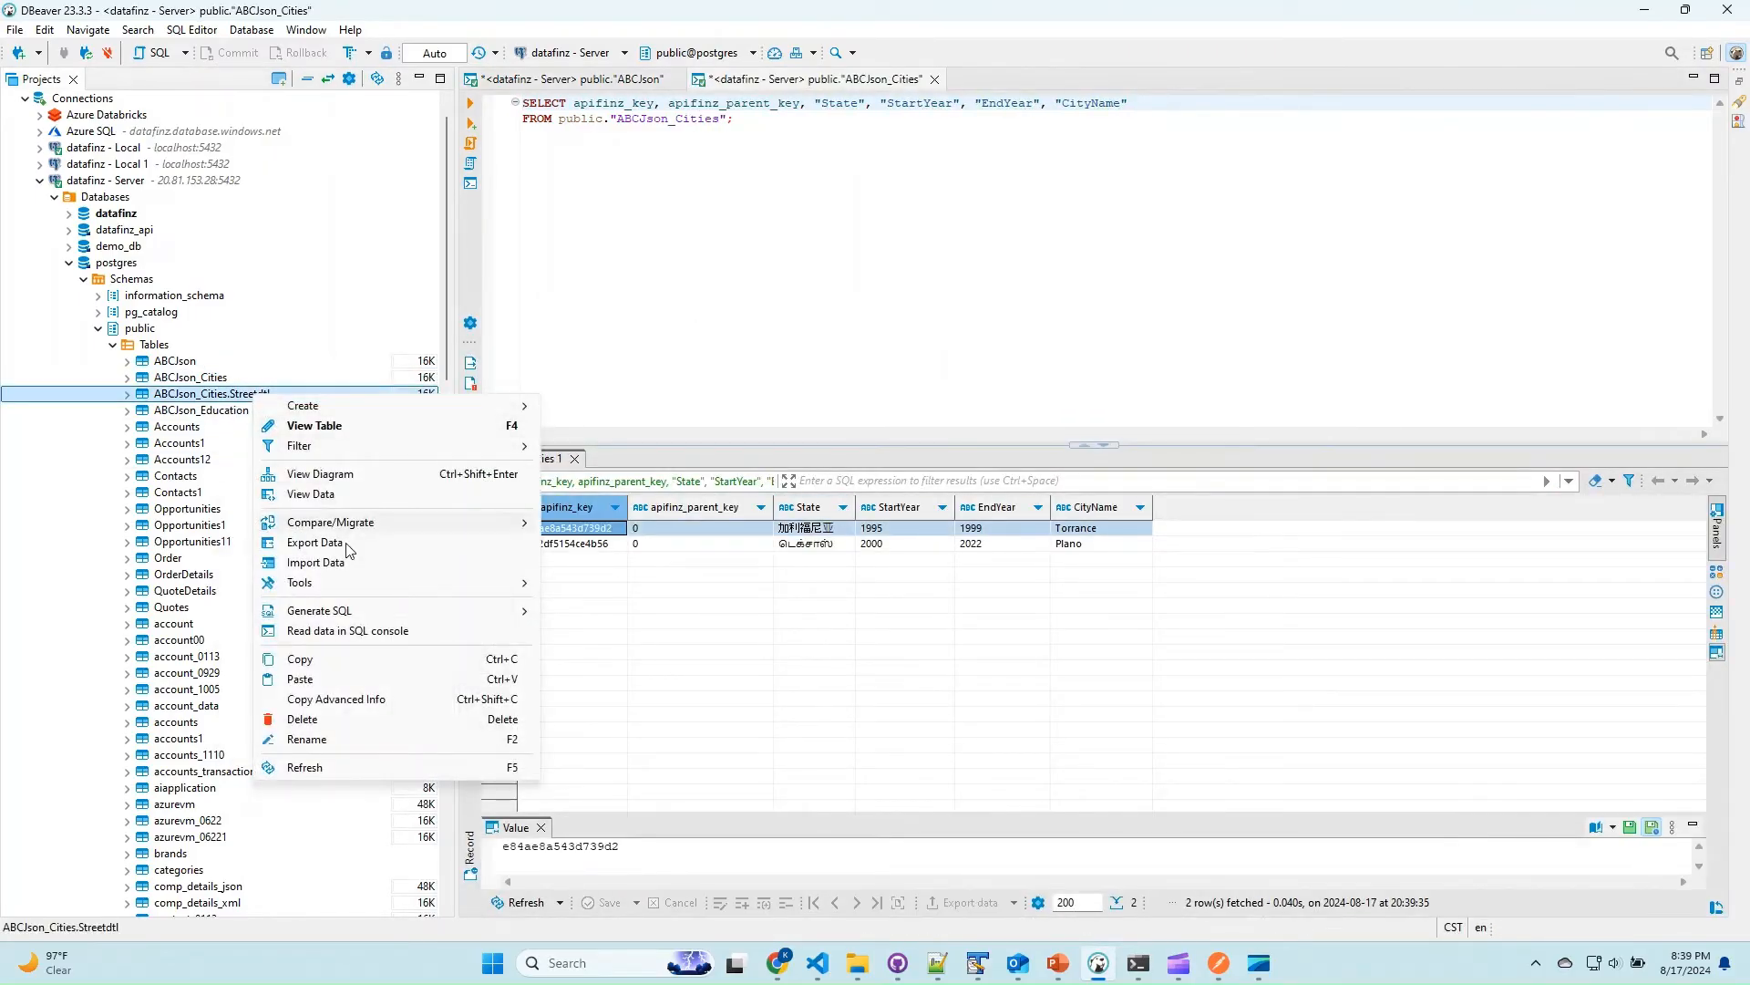
pyautogui.click(355, 633)
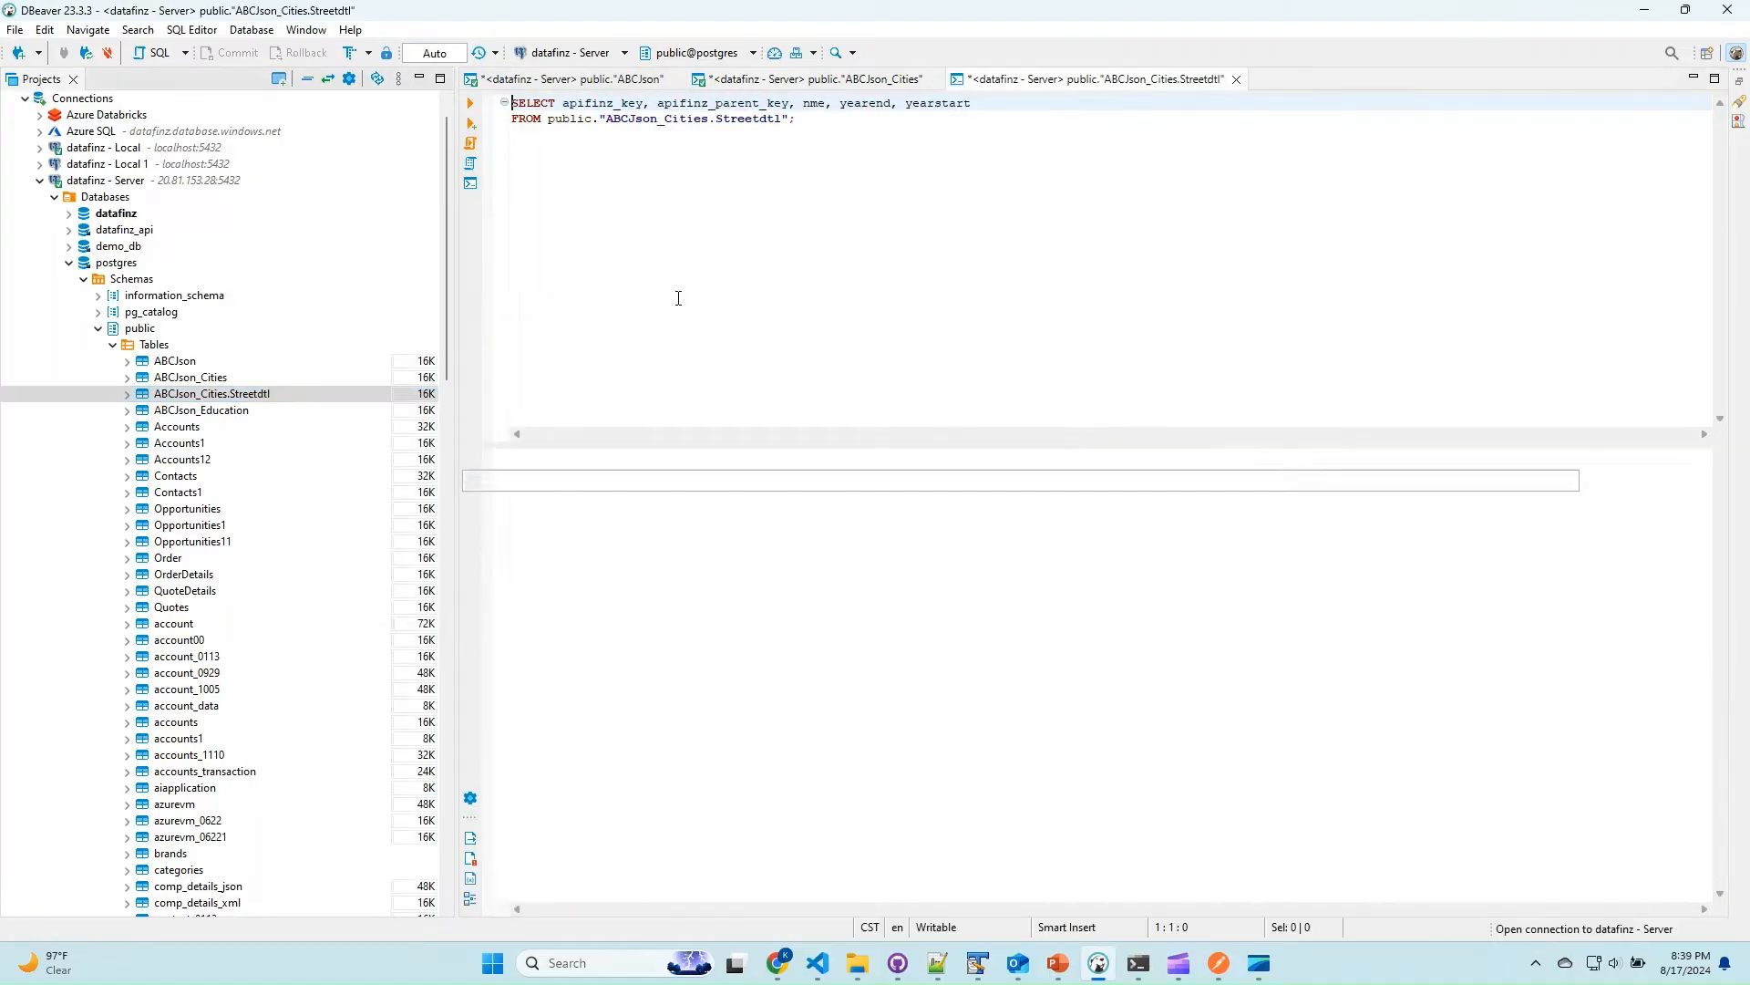
pyautogui.click(246, 412)
pyautogui.rightClick(246, 412)
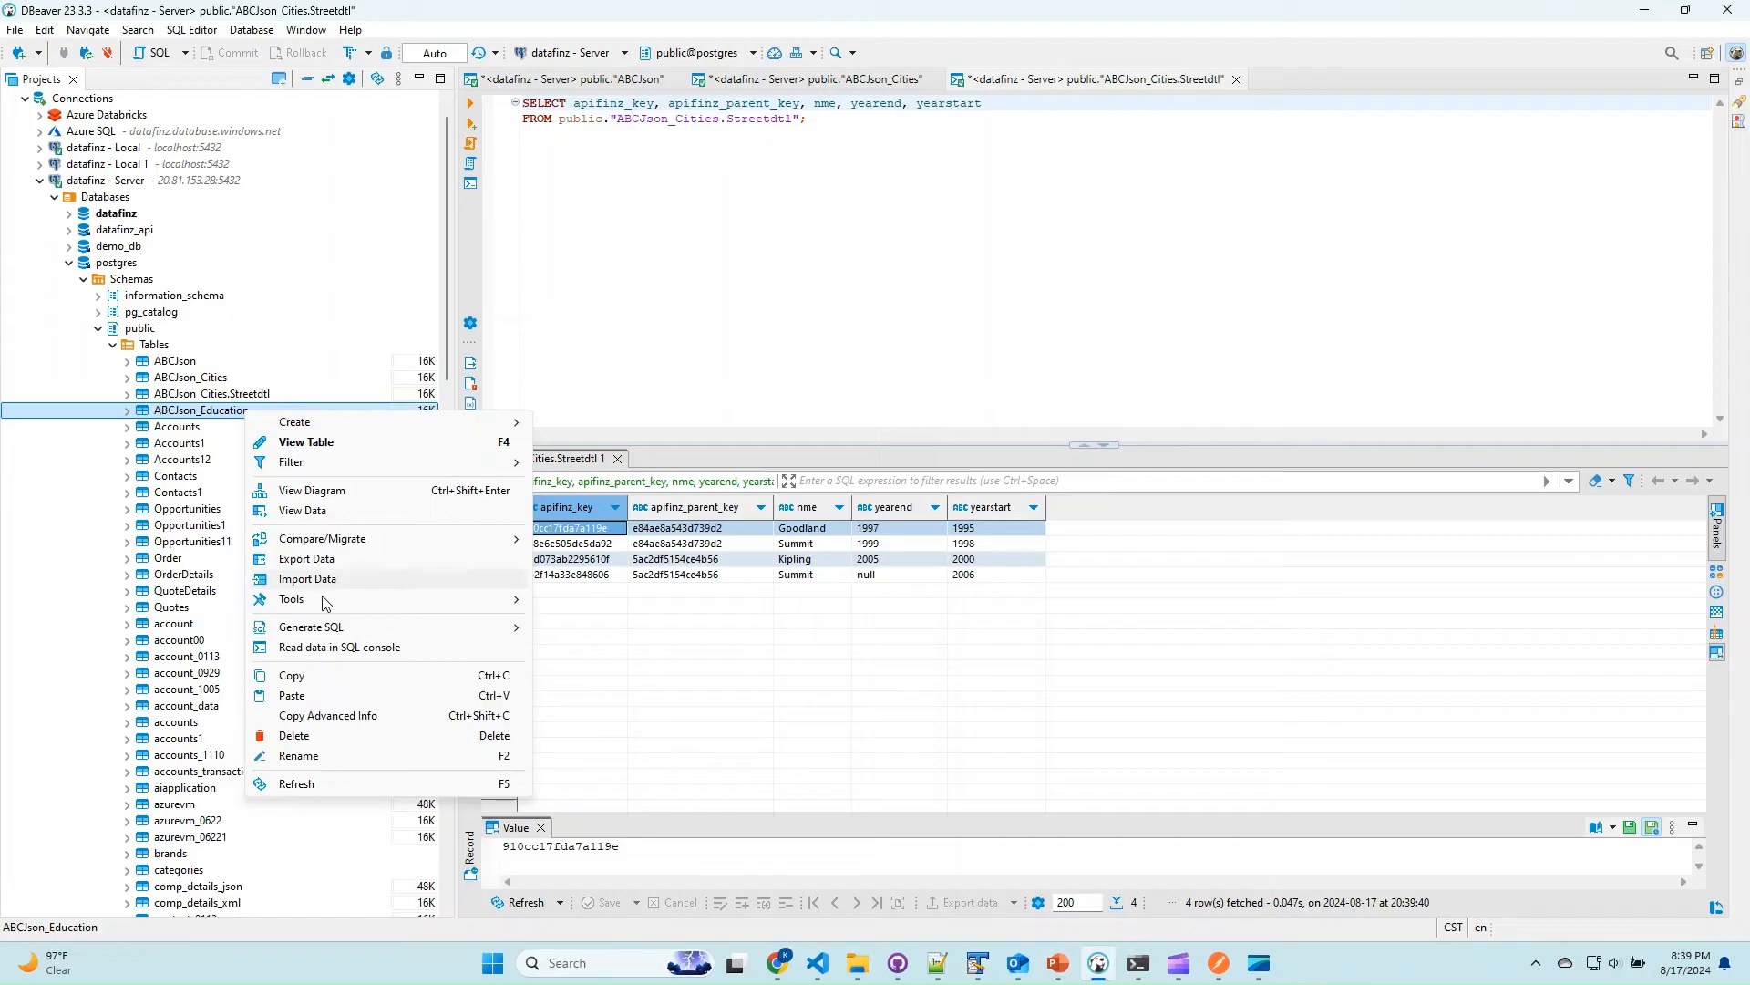
pyautogui.click(355, 648)
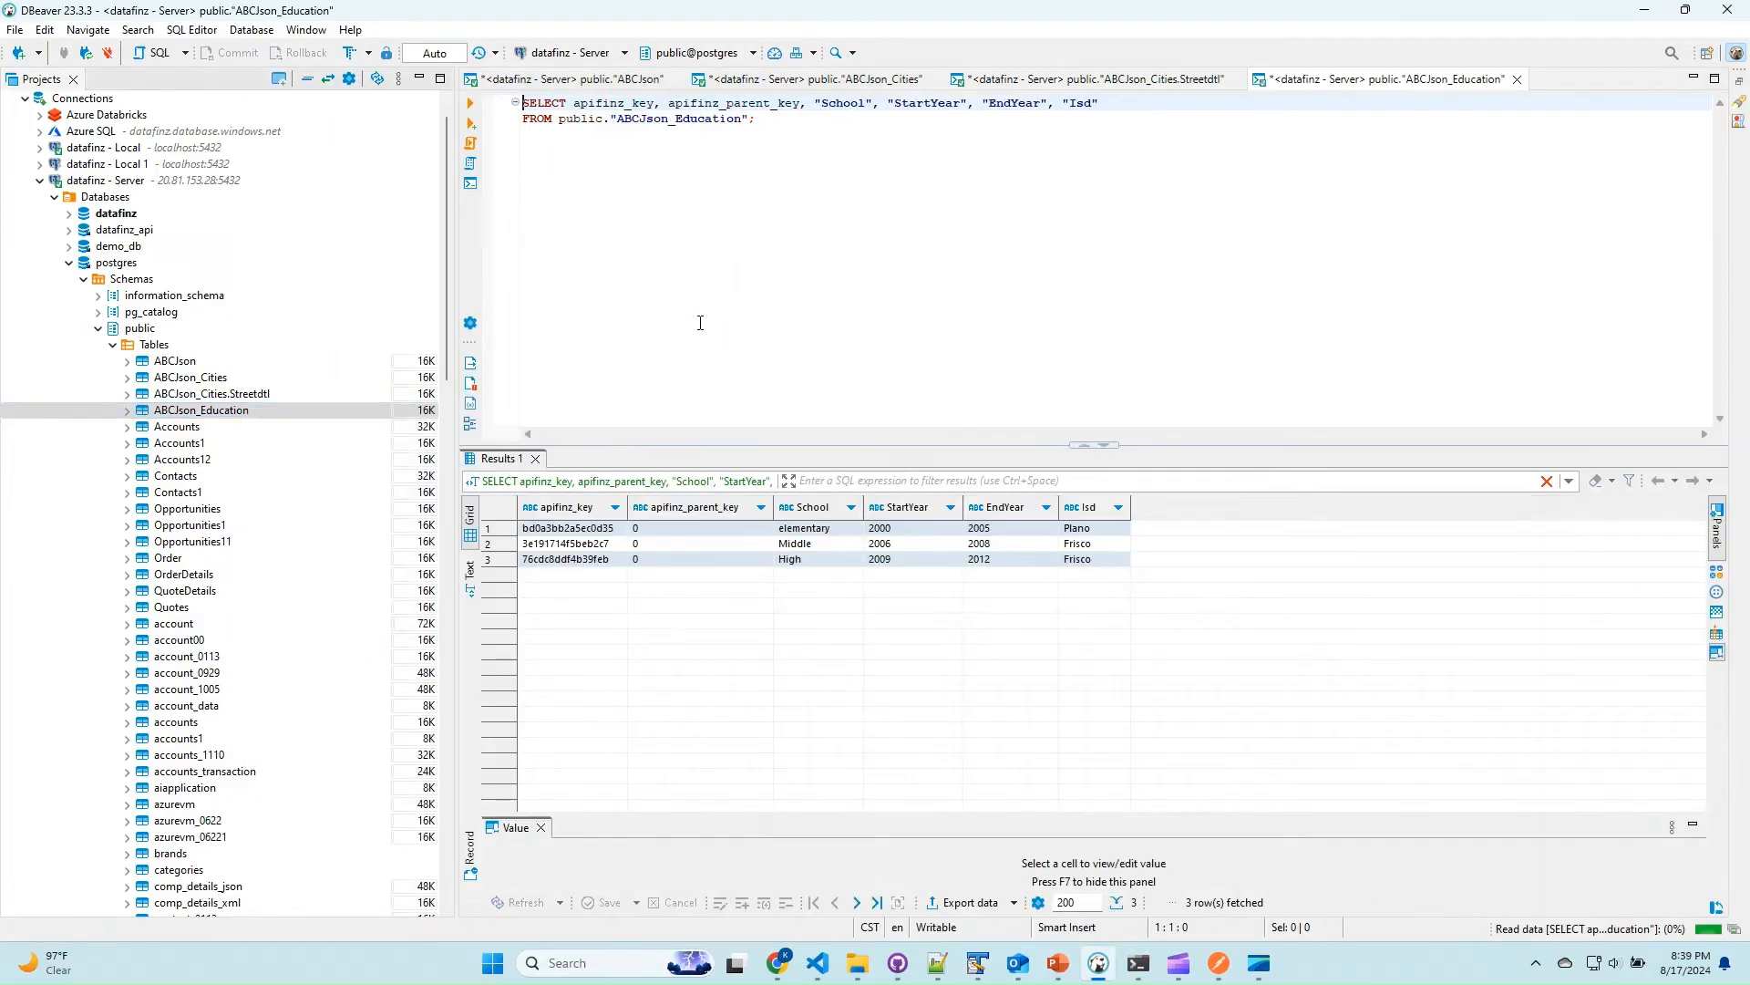
# Copy all of load_02.json from Notepad++ and regenerate the entity relationship diagram from it on the DataFinz tryout page in Chrome.
pyautogui.hotkey('alt', 'Tab')
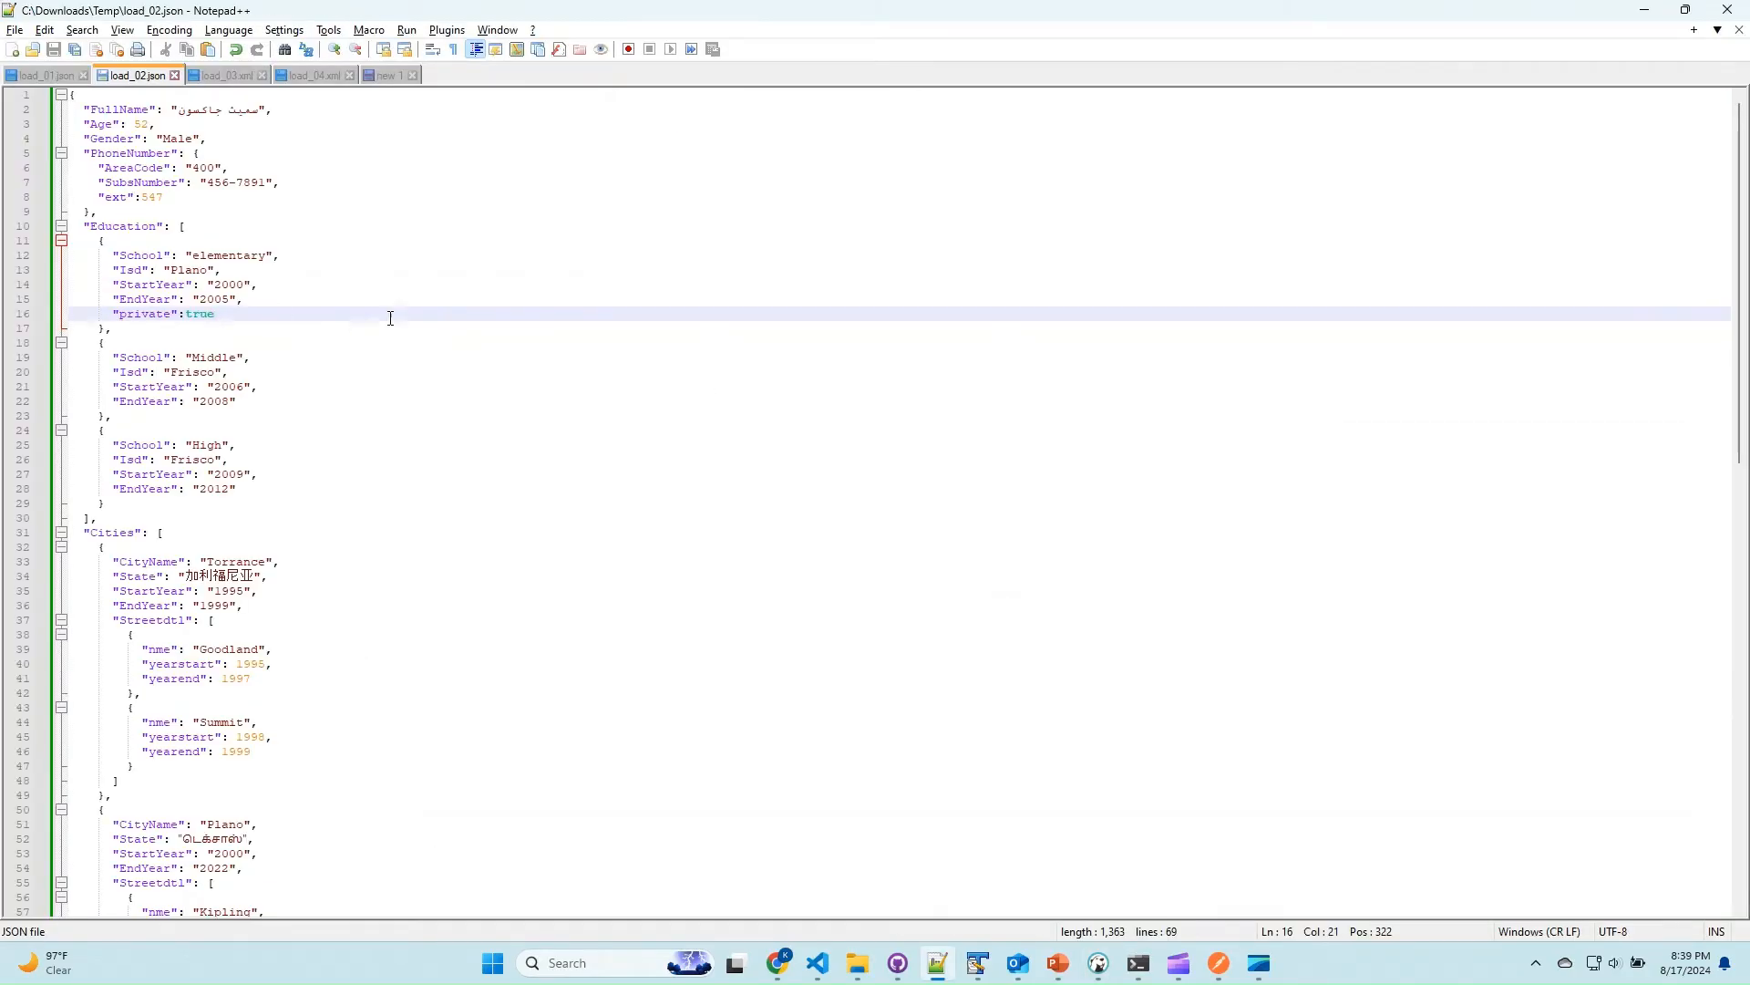
pyautogui.hotkey('ctrl', 'a')
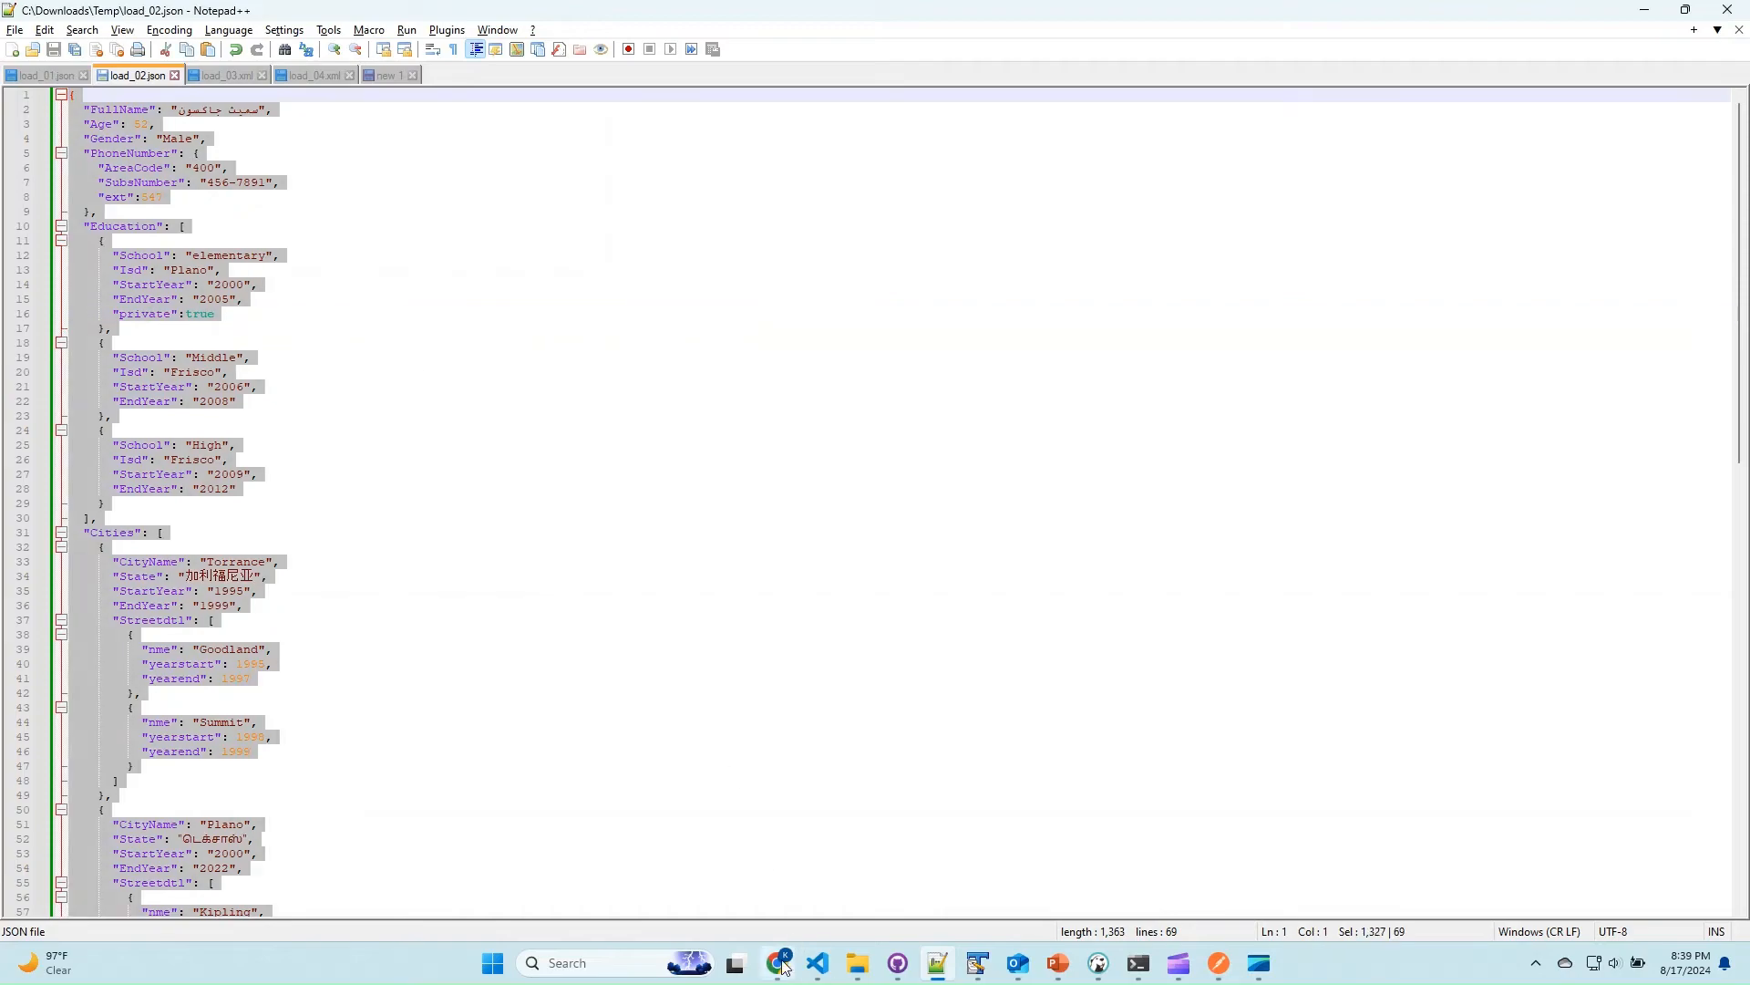
pyautogui.moveTo(777, 964)
pyautogui.click(772, 874)
pyautogui.click(602, 8)
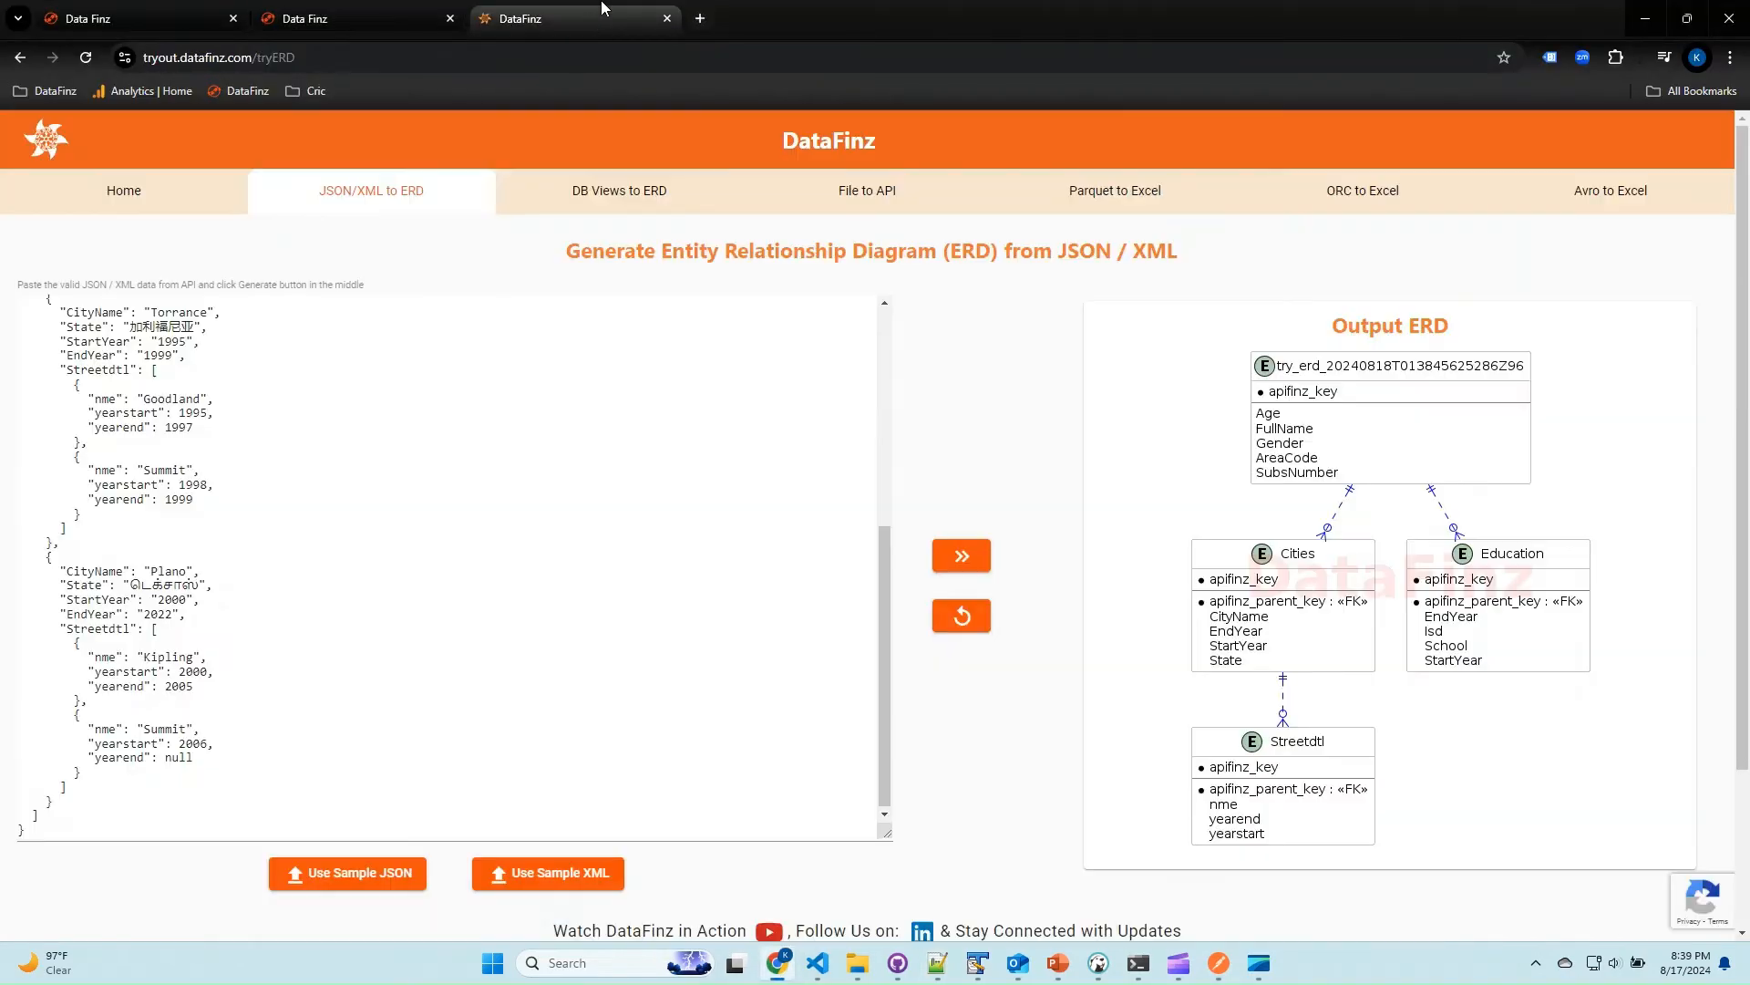
pyautogui.hotkey('ctrl', 'a')
pyautogui.hotkey('ctrl', 'v')
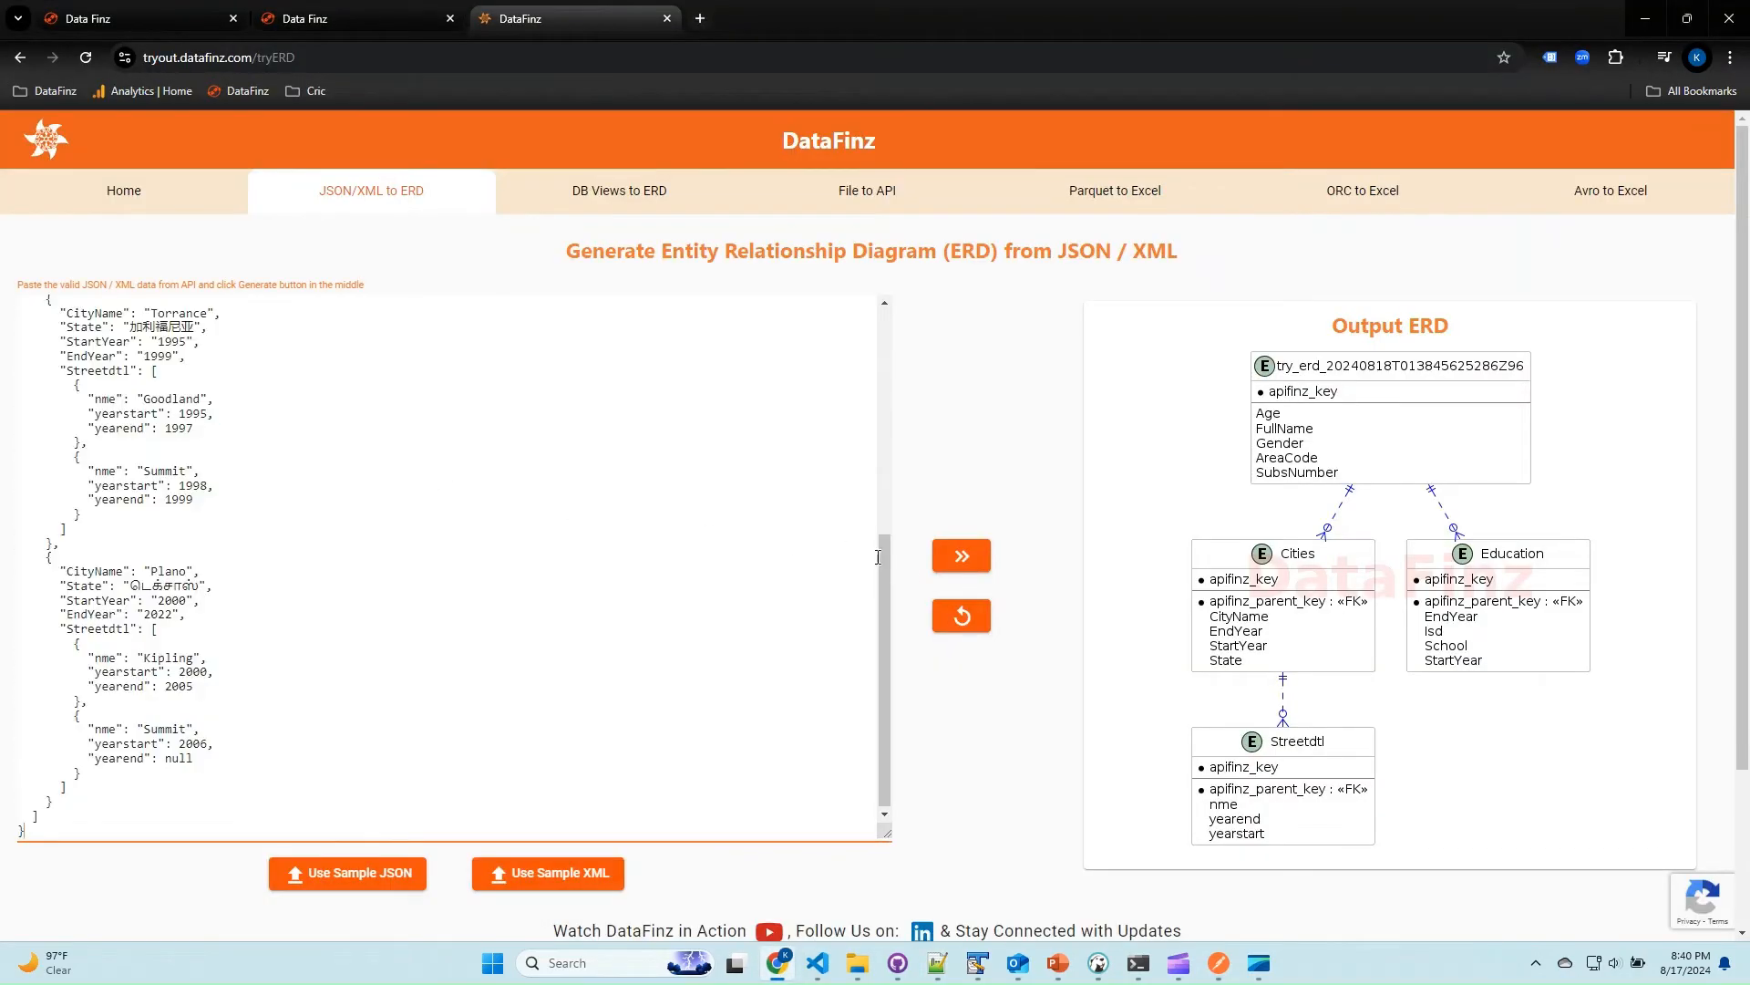
pyautogui.click(962, 556)
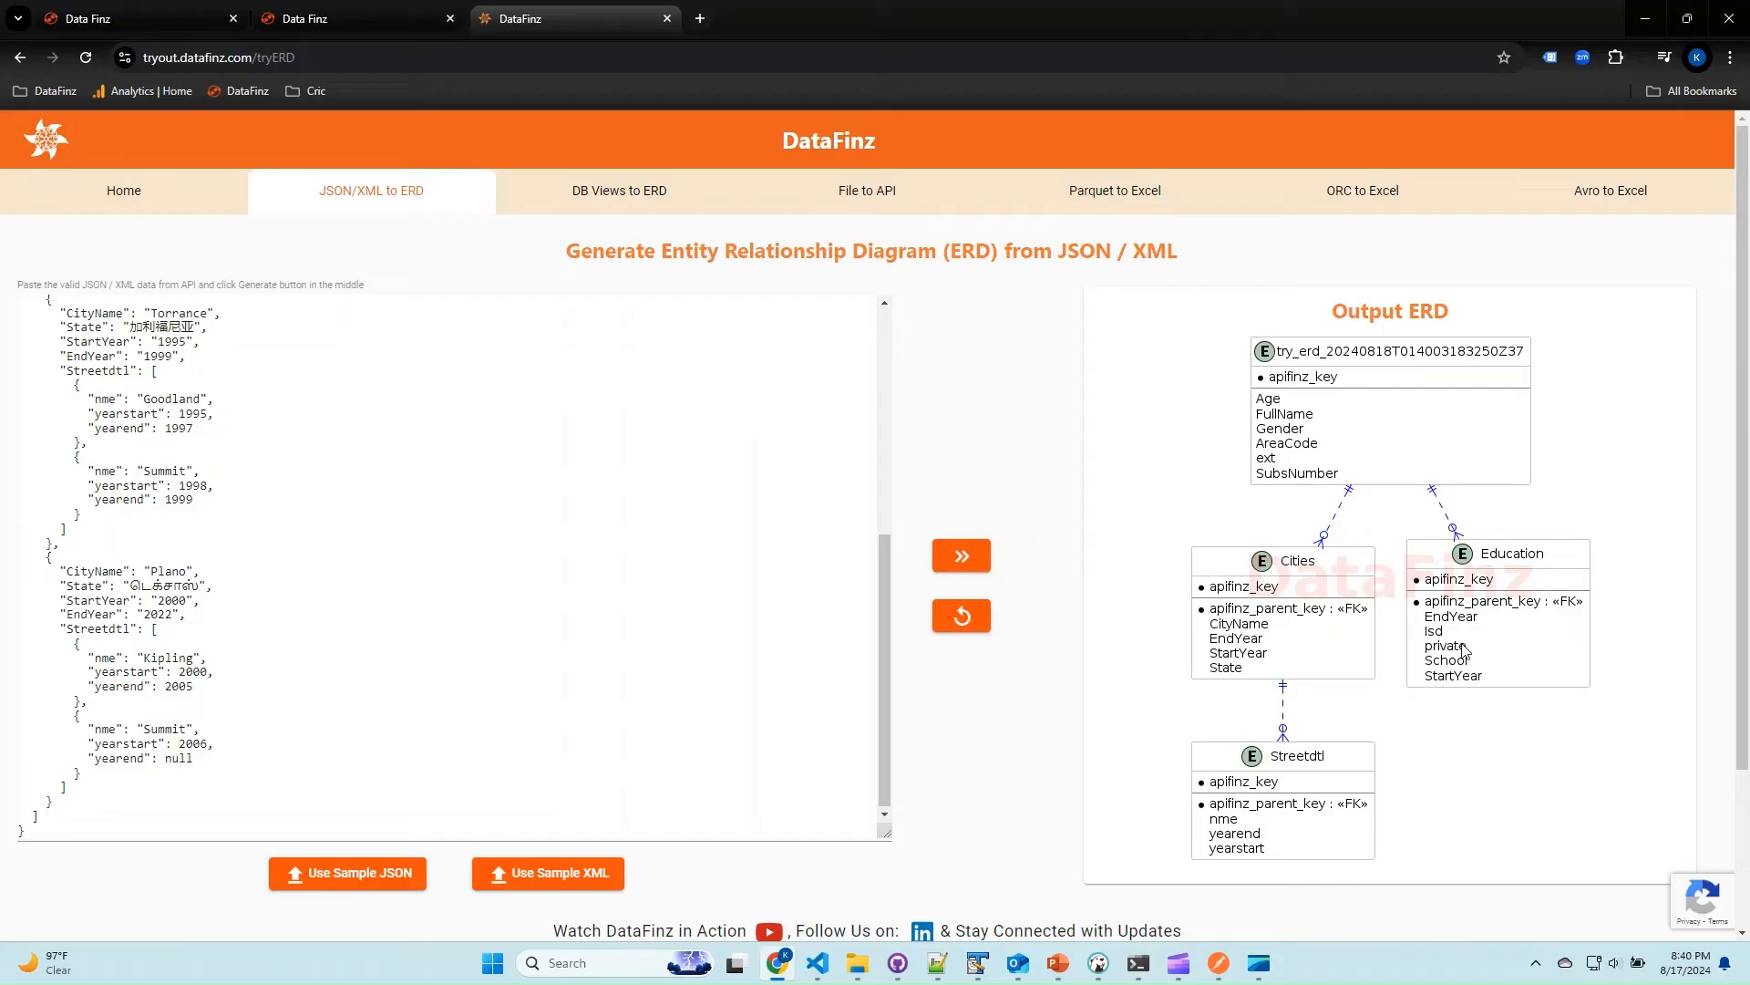
# Execute the multiObj POST request for ABCJson with the load_02 JSON containing the ext and private fields, and check the response.
pyautogui.hotkey('ctrl', 'shift', 'Tab')
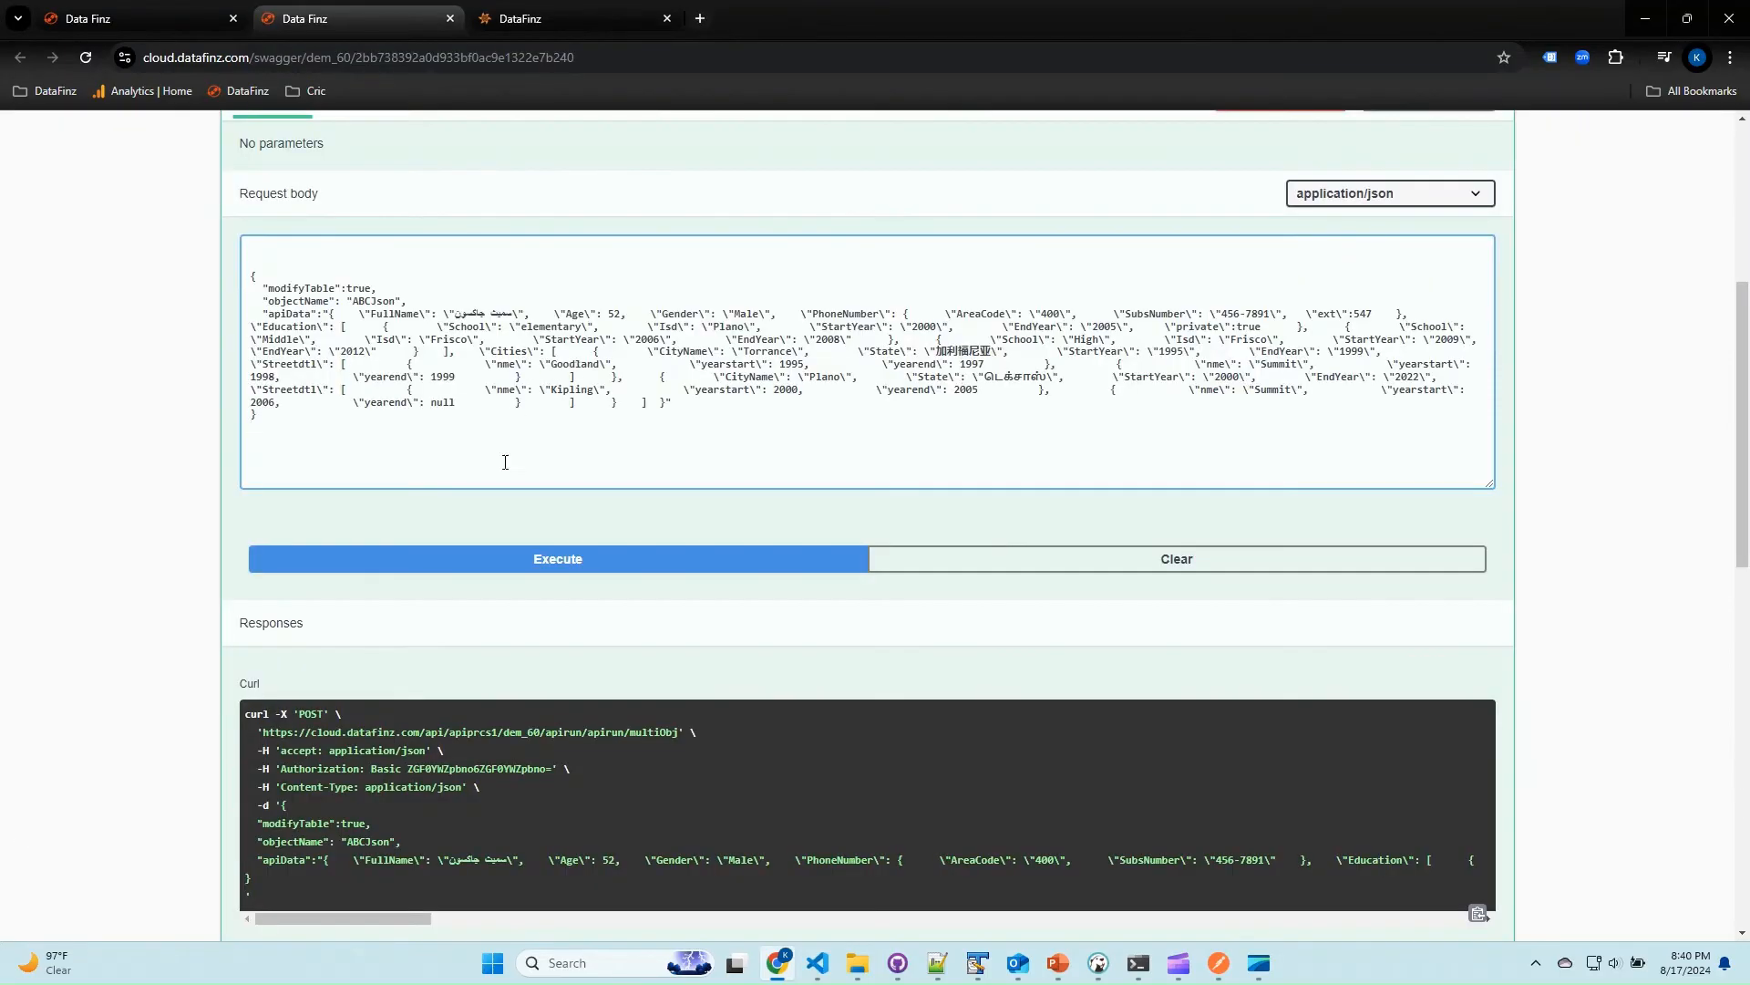
pyautogui.click(552, 561)
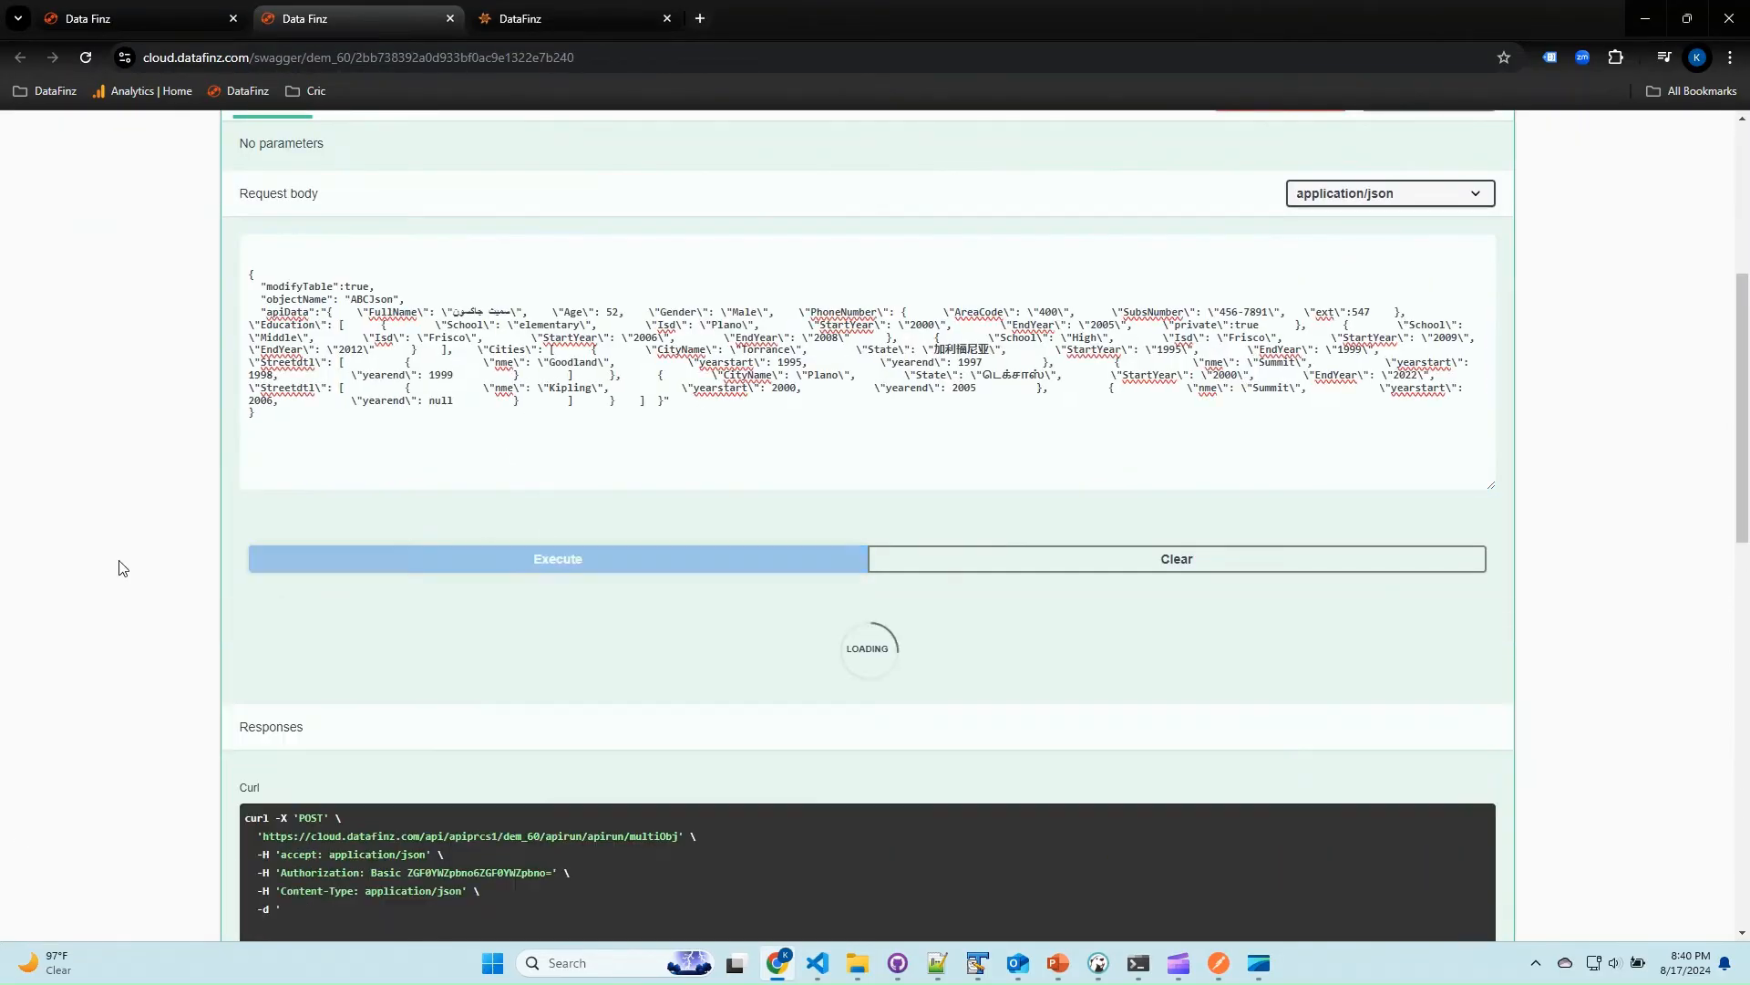
pyautogui.scroll(-5, 114, 571)
pyautogui.scroll(-2, 110, 571)
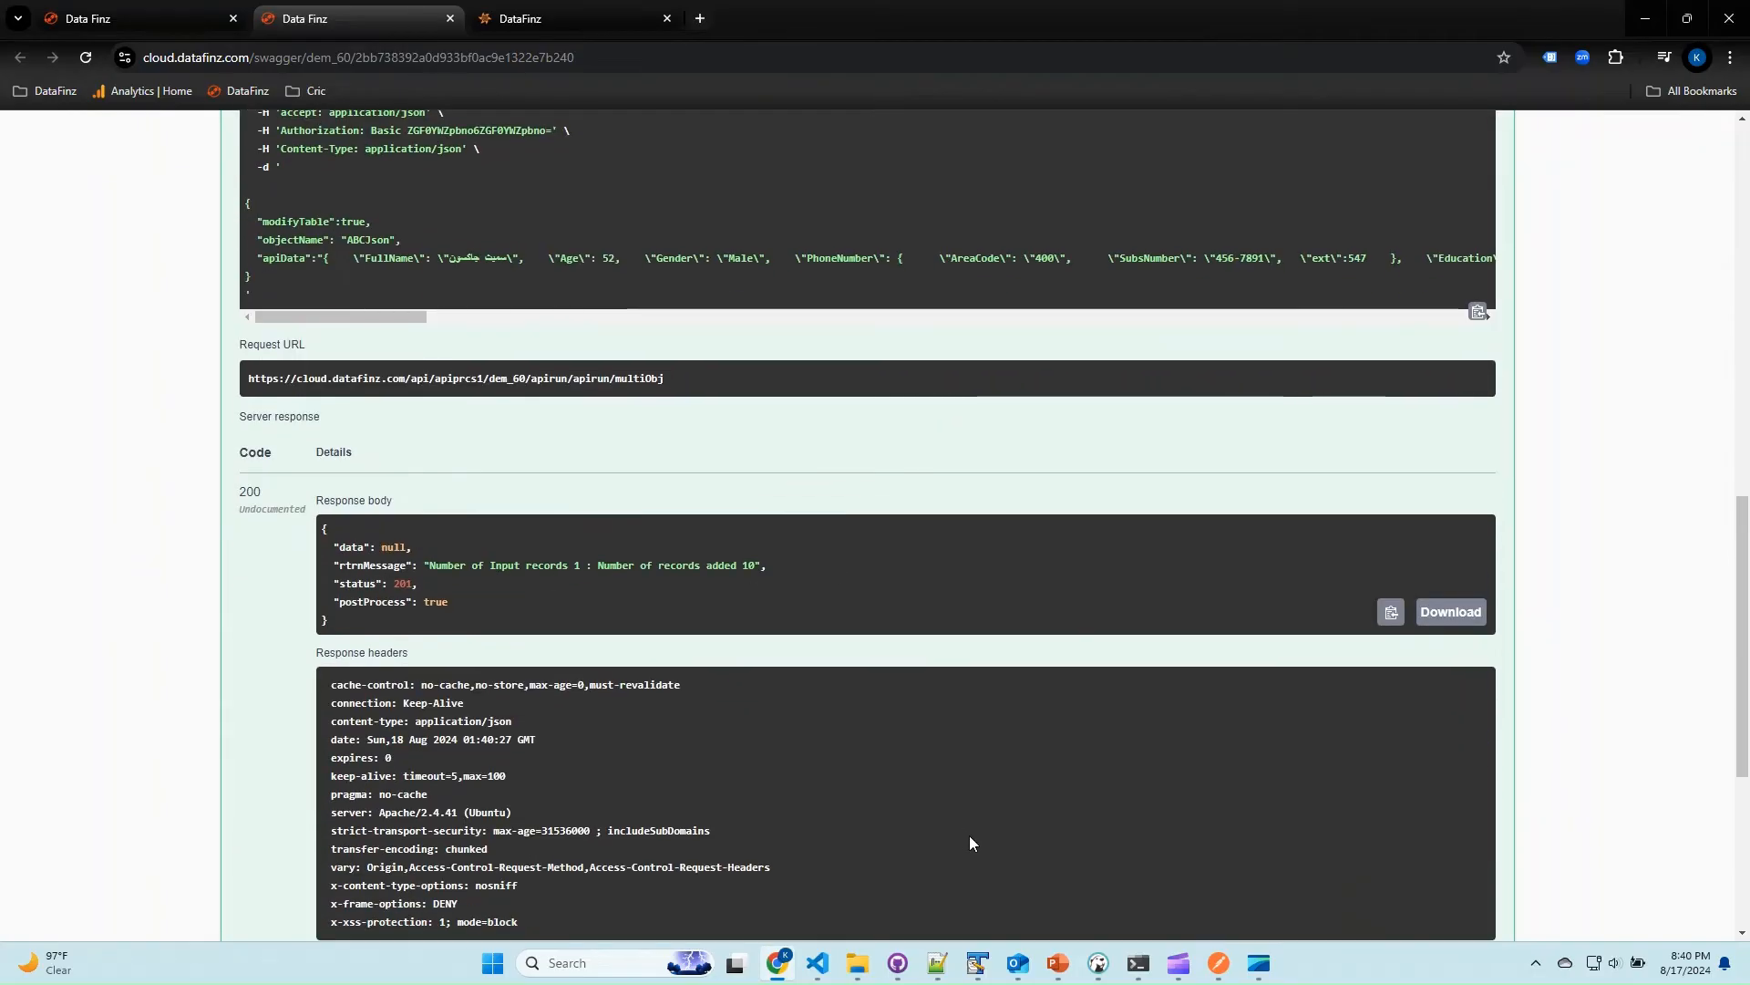
# Switch to DBeaver and refresh the Tables folder of the public schema in the postgres database.
pyautogui.click(1098, 962)
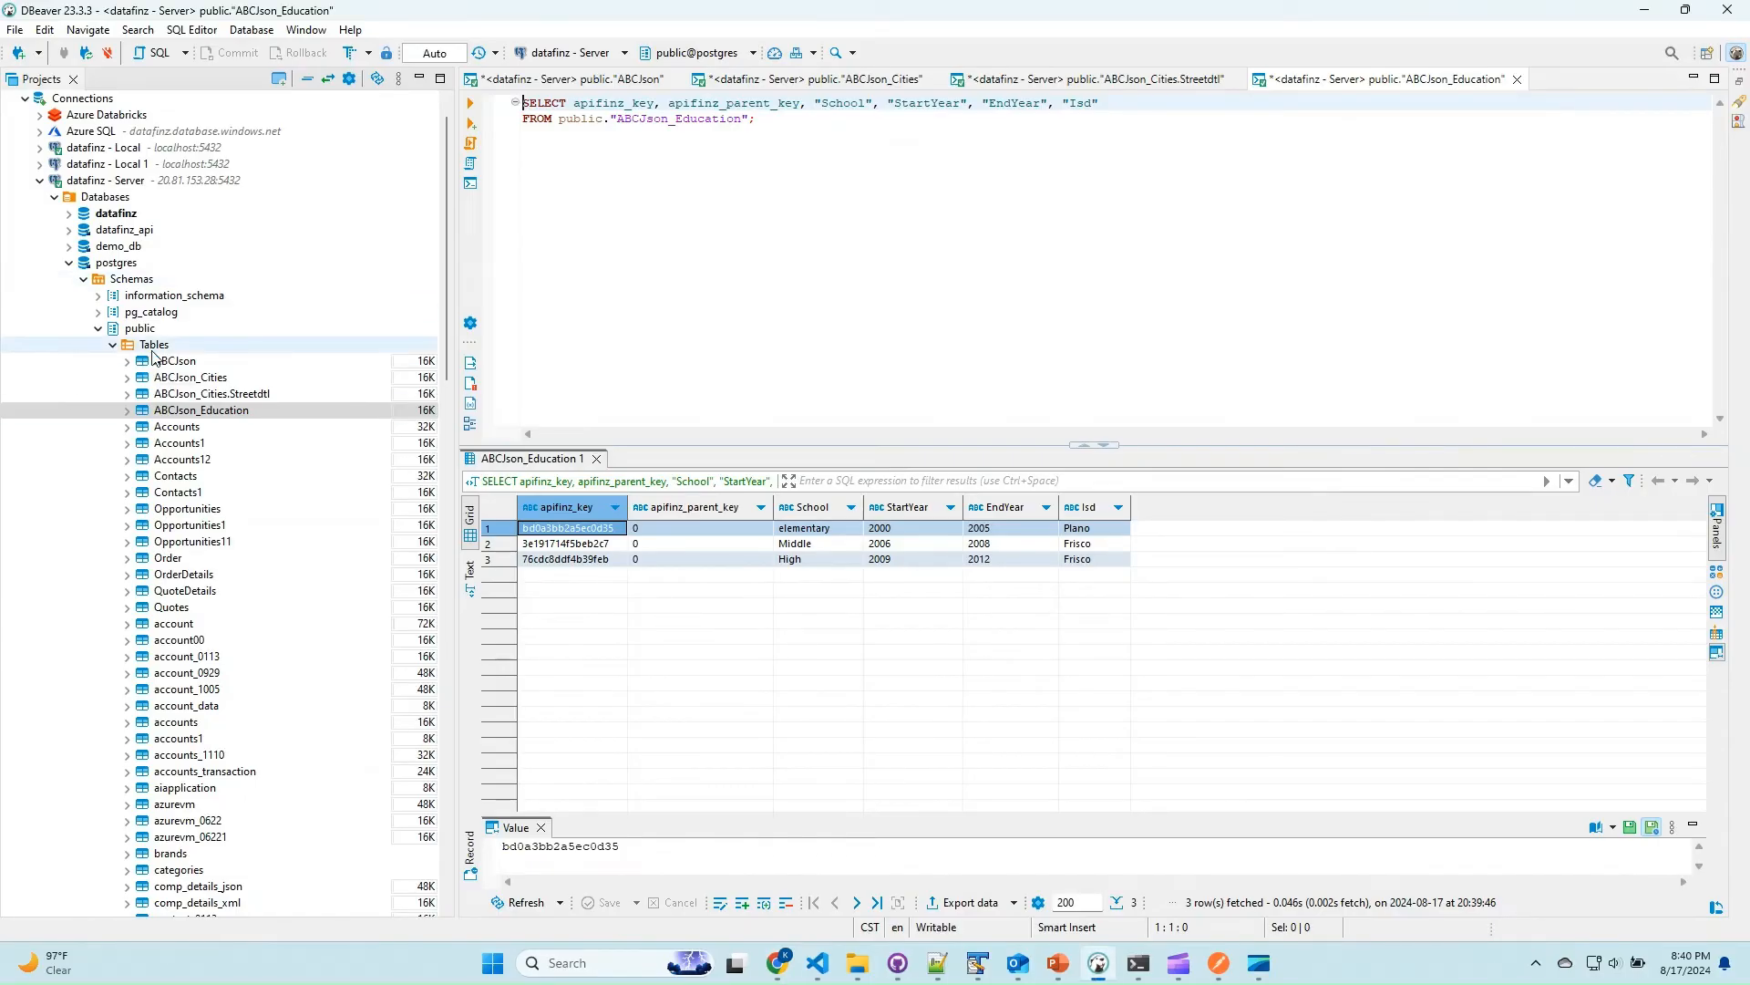
pyautogui.rightClick(153, 346)
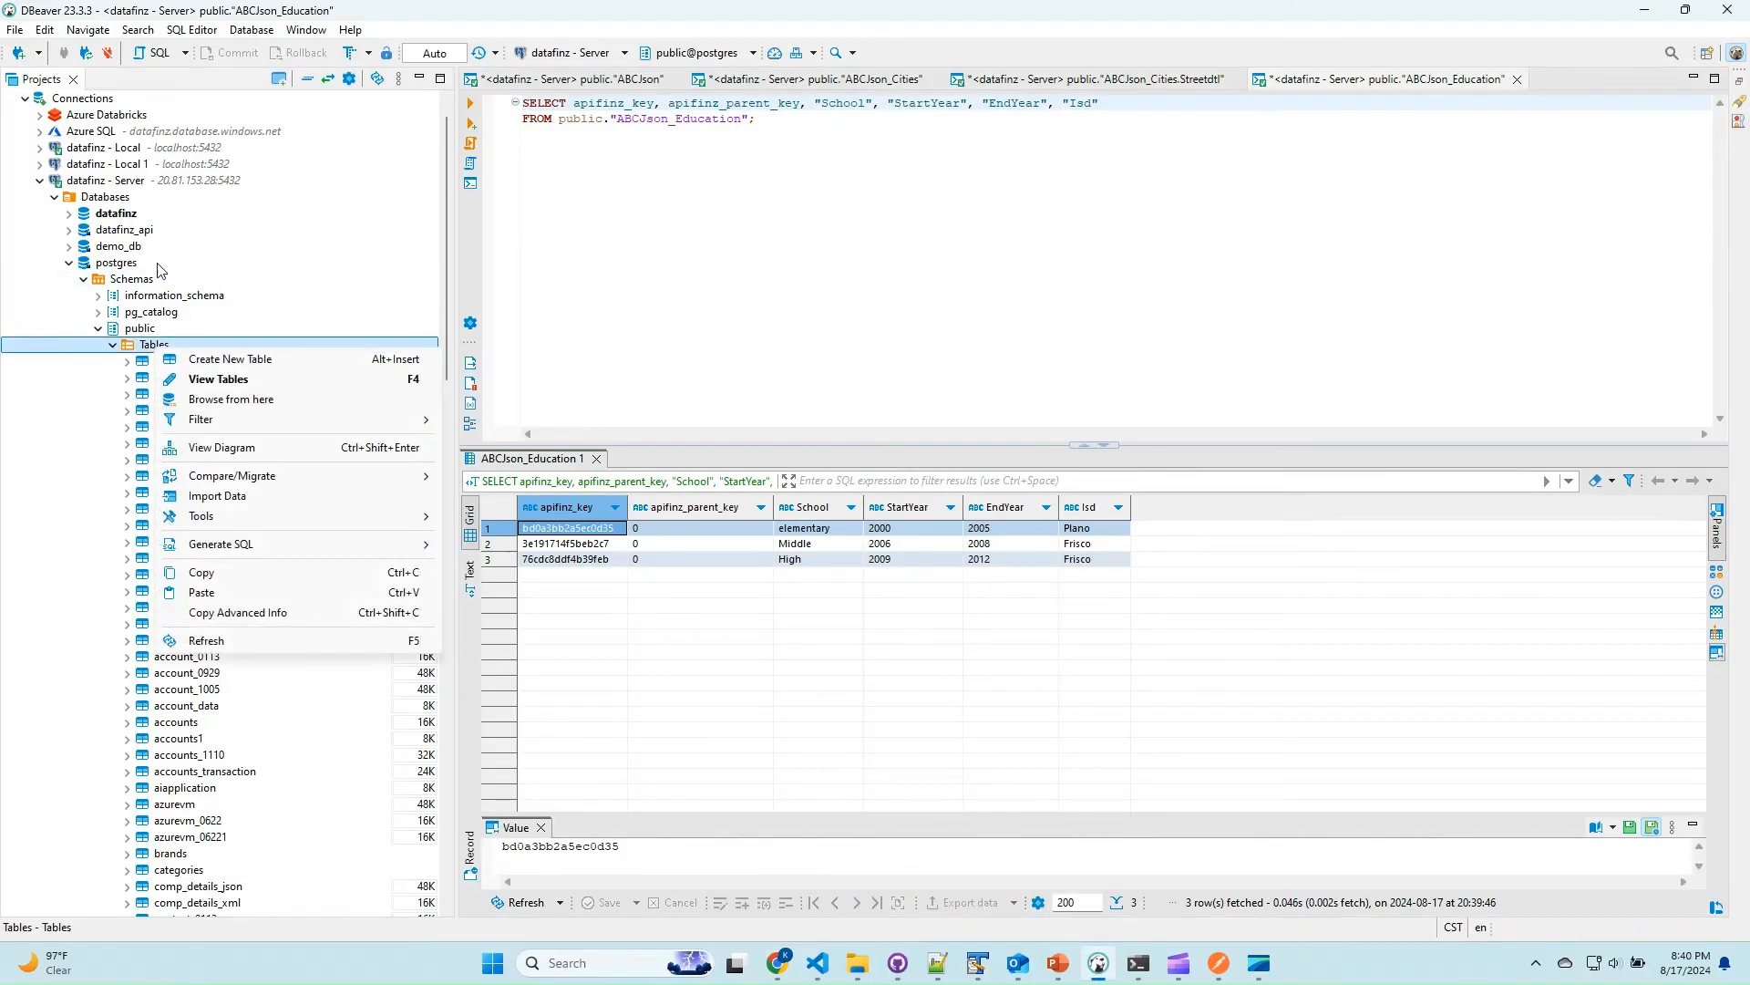
pyautogui.click(265, 639)
# Read the data of the ABCJson and ABCJson_Education tables in SQL consoles to check the ext and private columns.
pyautogui.rightClick(182, 361)
pyautogui.click(273, 593)
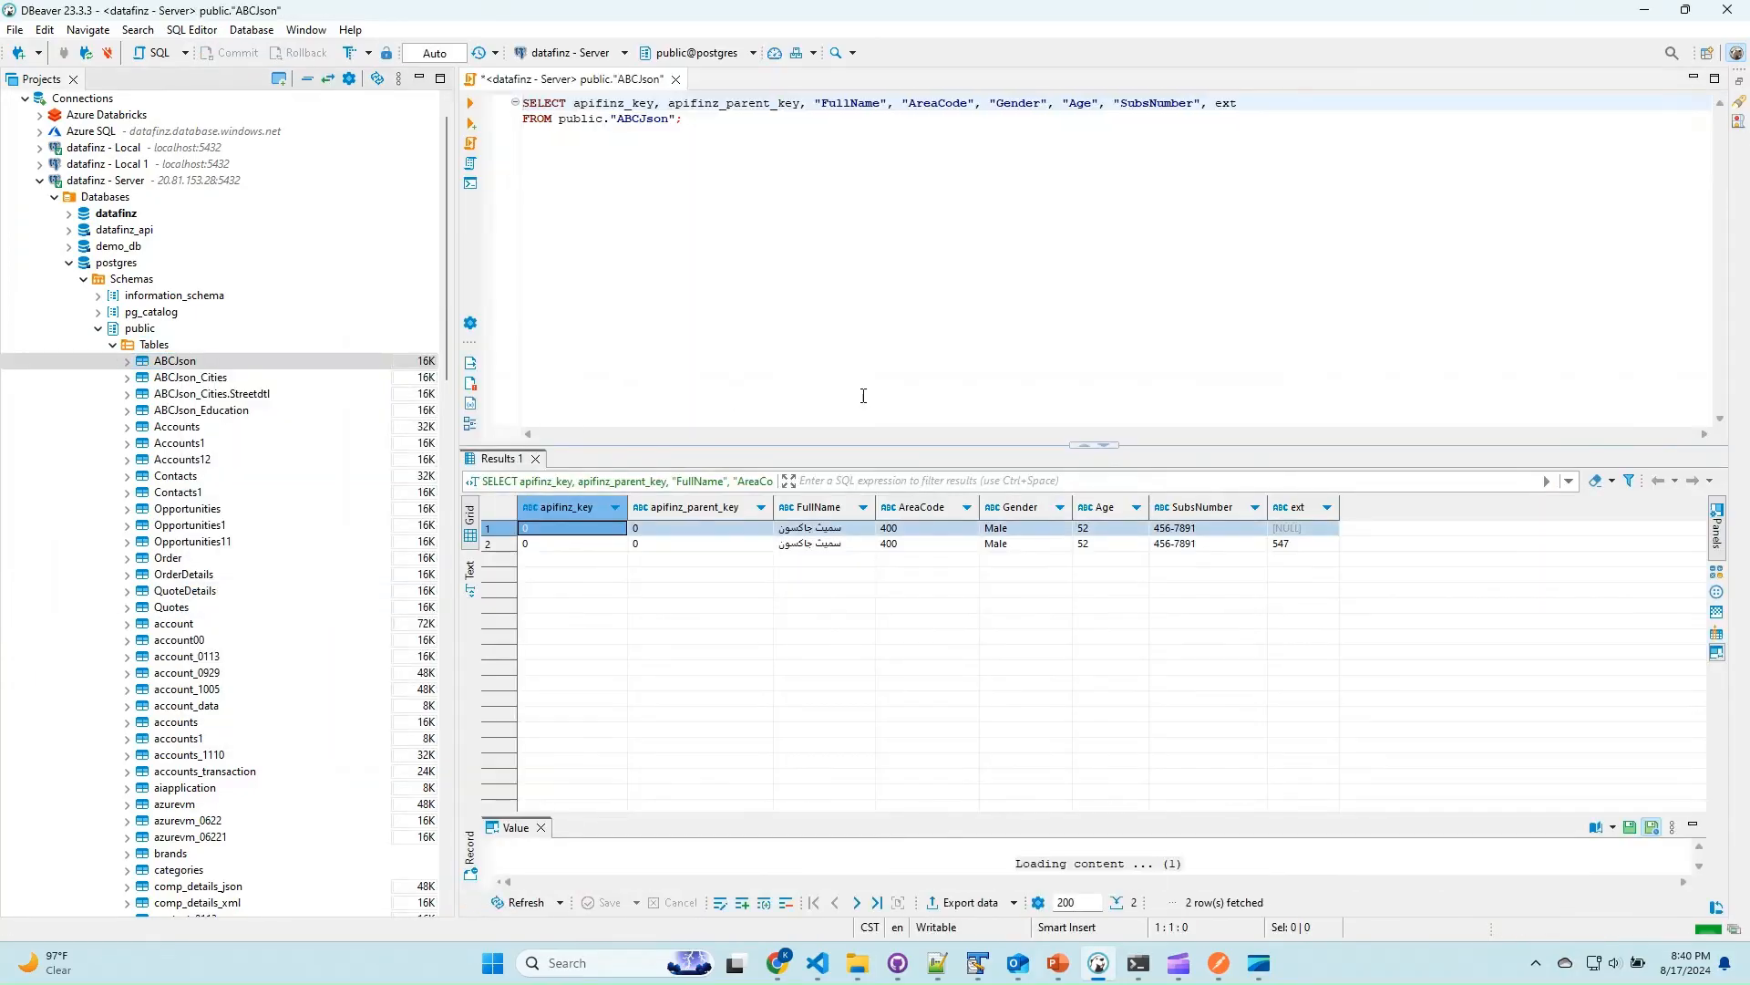
pyautogui.rightClick(238, 411)
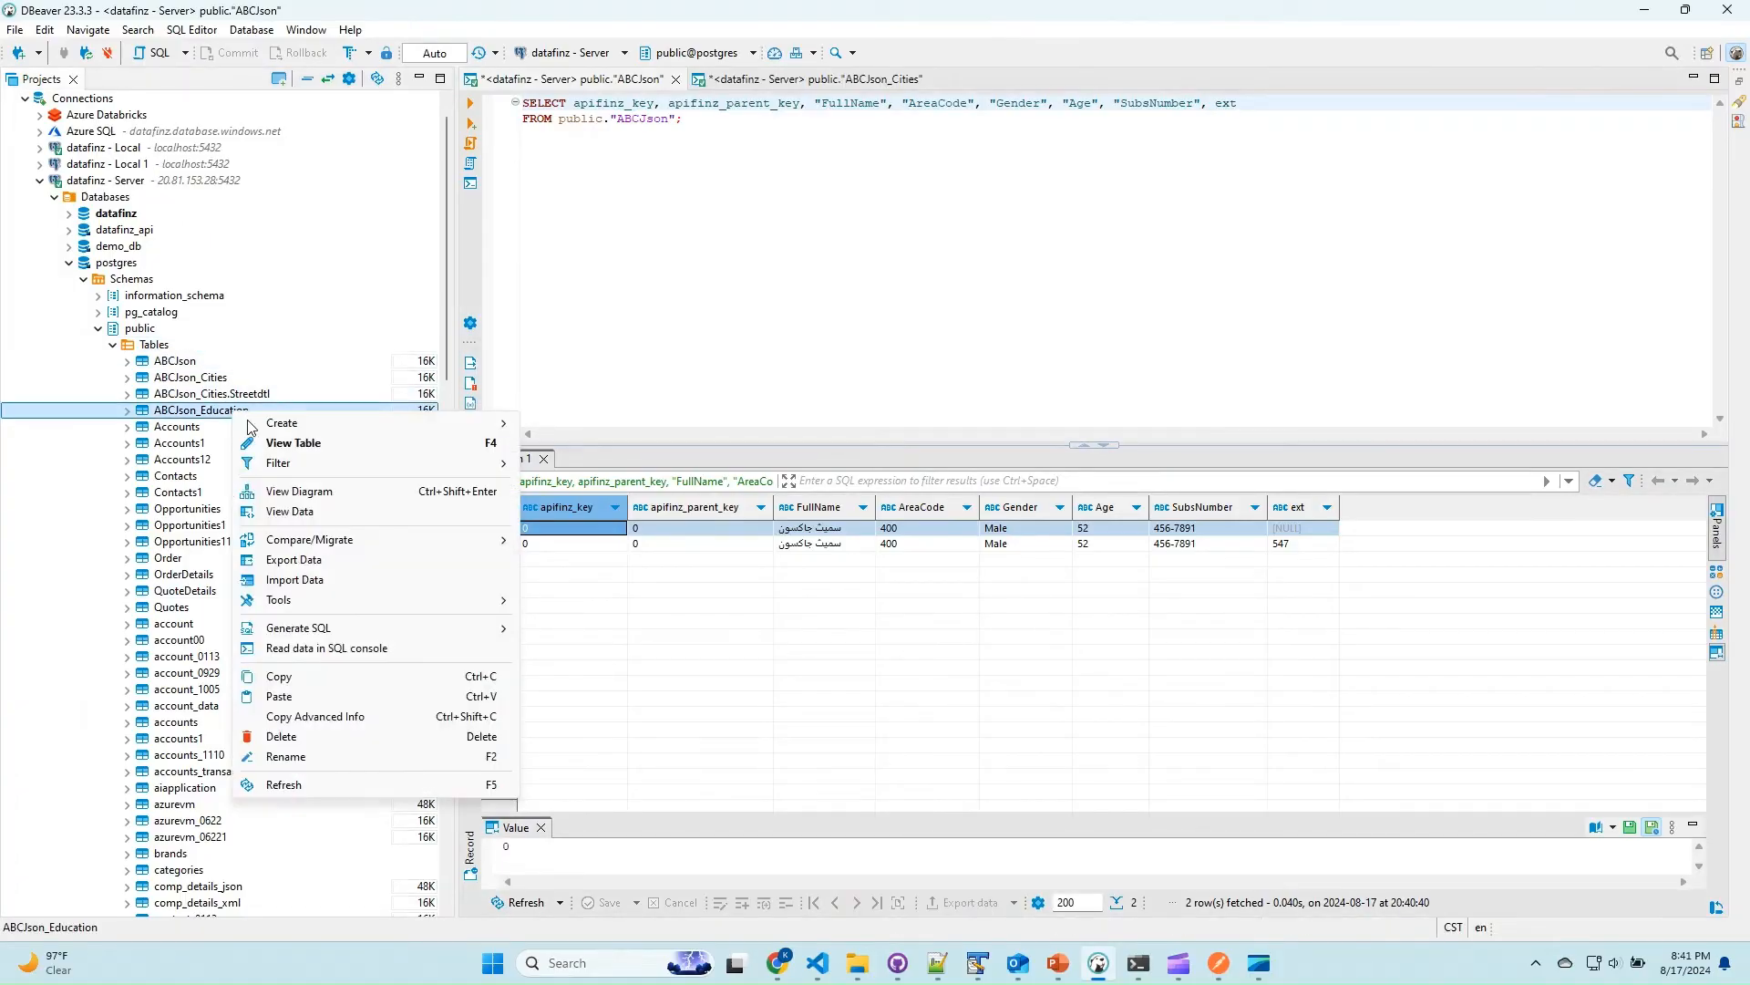
pyautogui.click(362, 649)
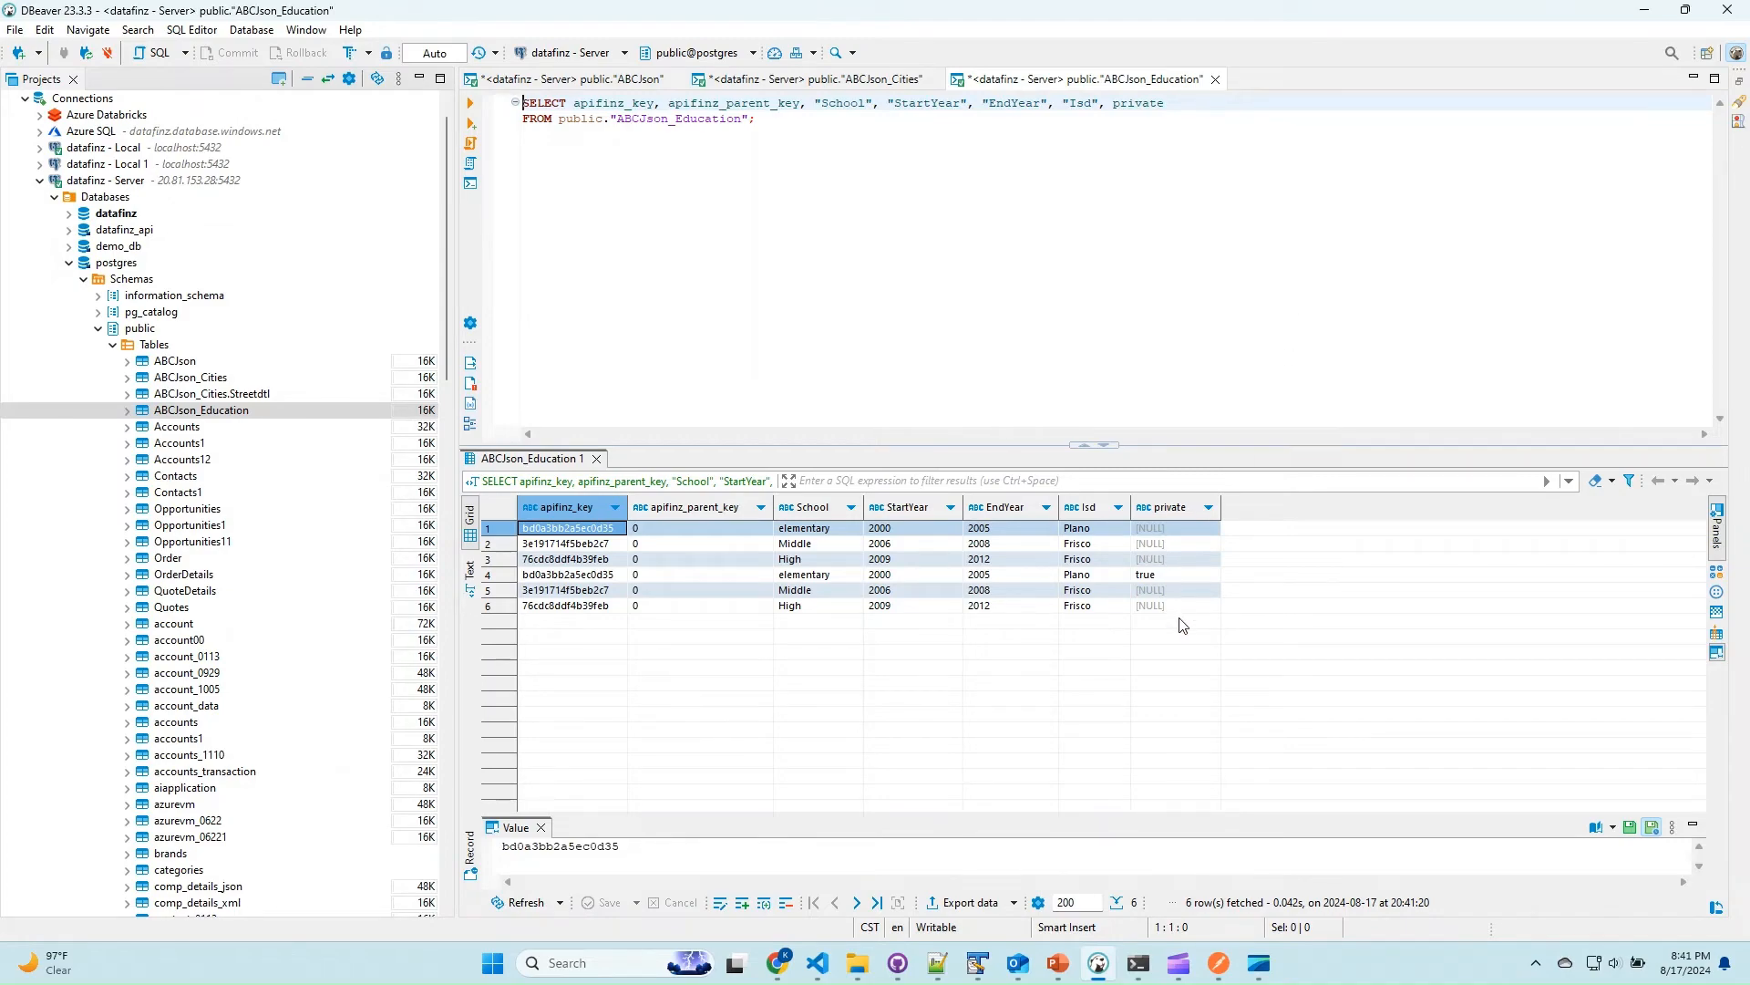
# Copy all of load_03.xml from Notepad++ and regenerate the entity relationship diagram from it on the DataFinz tryout page in Chrome.
pyautogui.hotkey('alt', 'Tab')
pyautogui.click(484, 280)
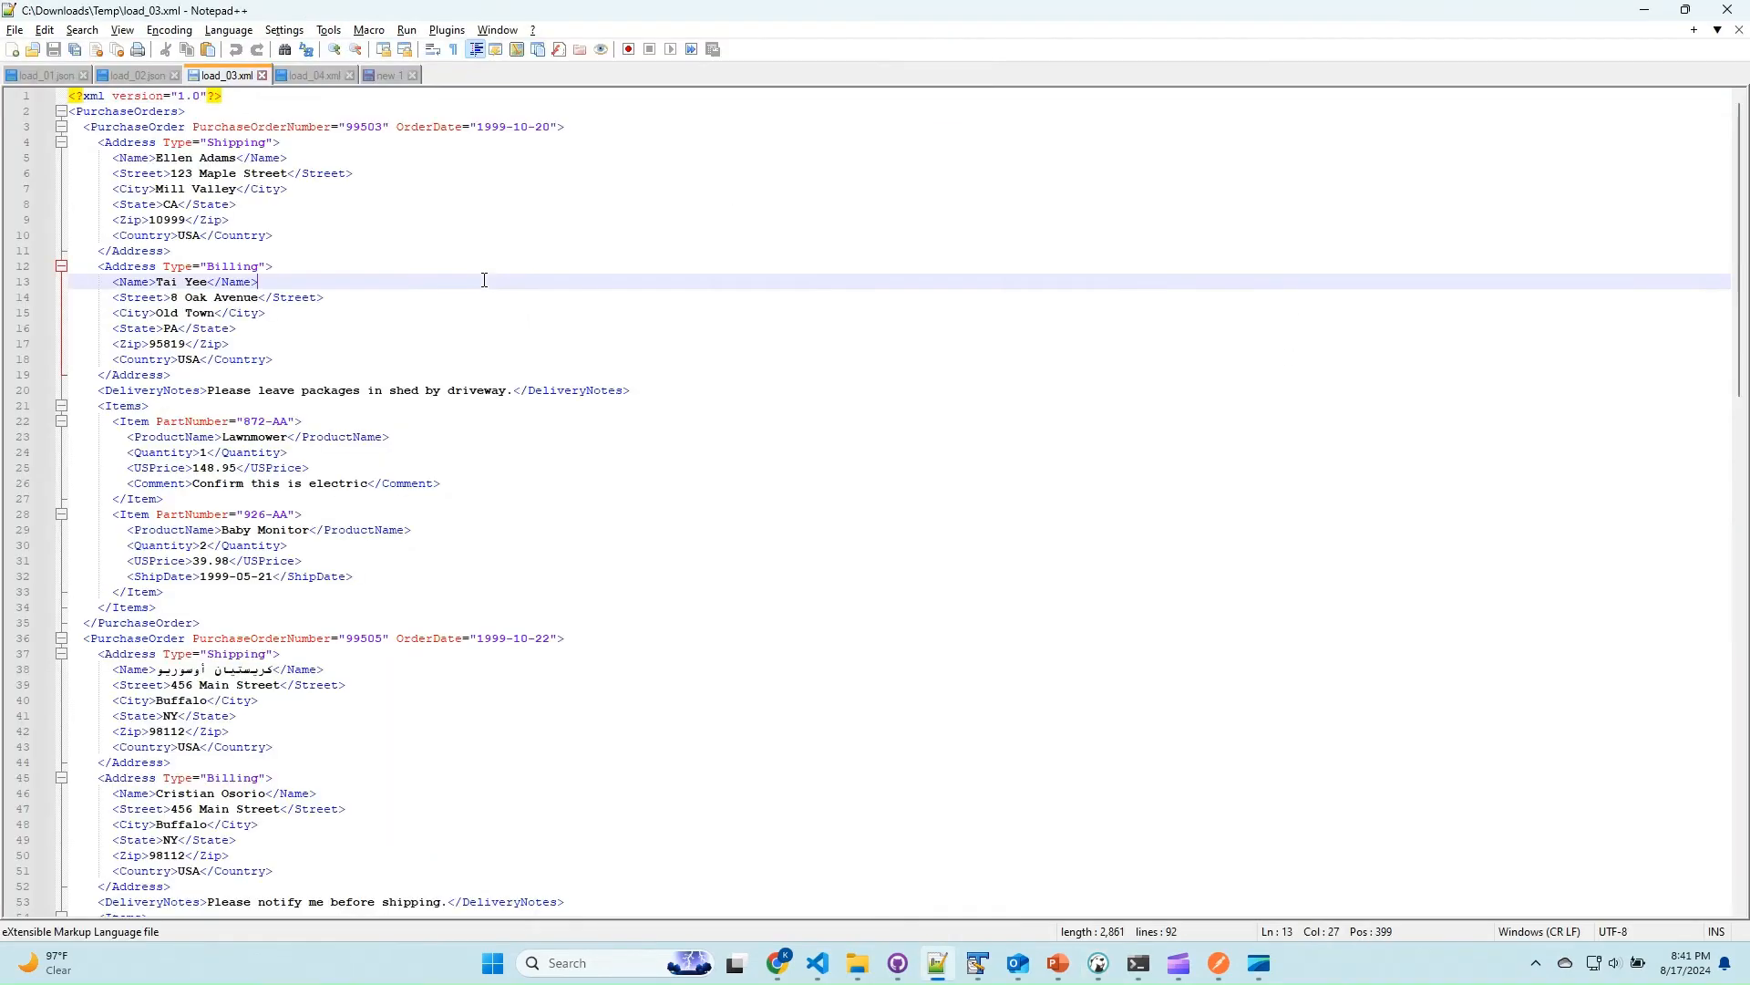
pyautogui.hotkey('ctrl', 'a')
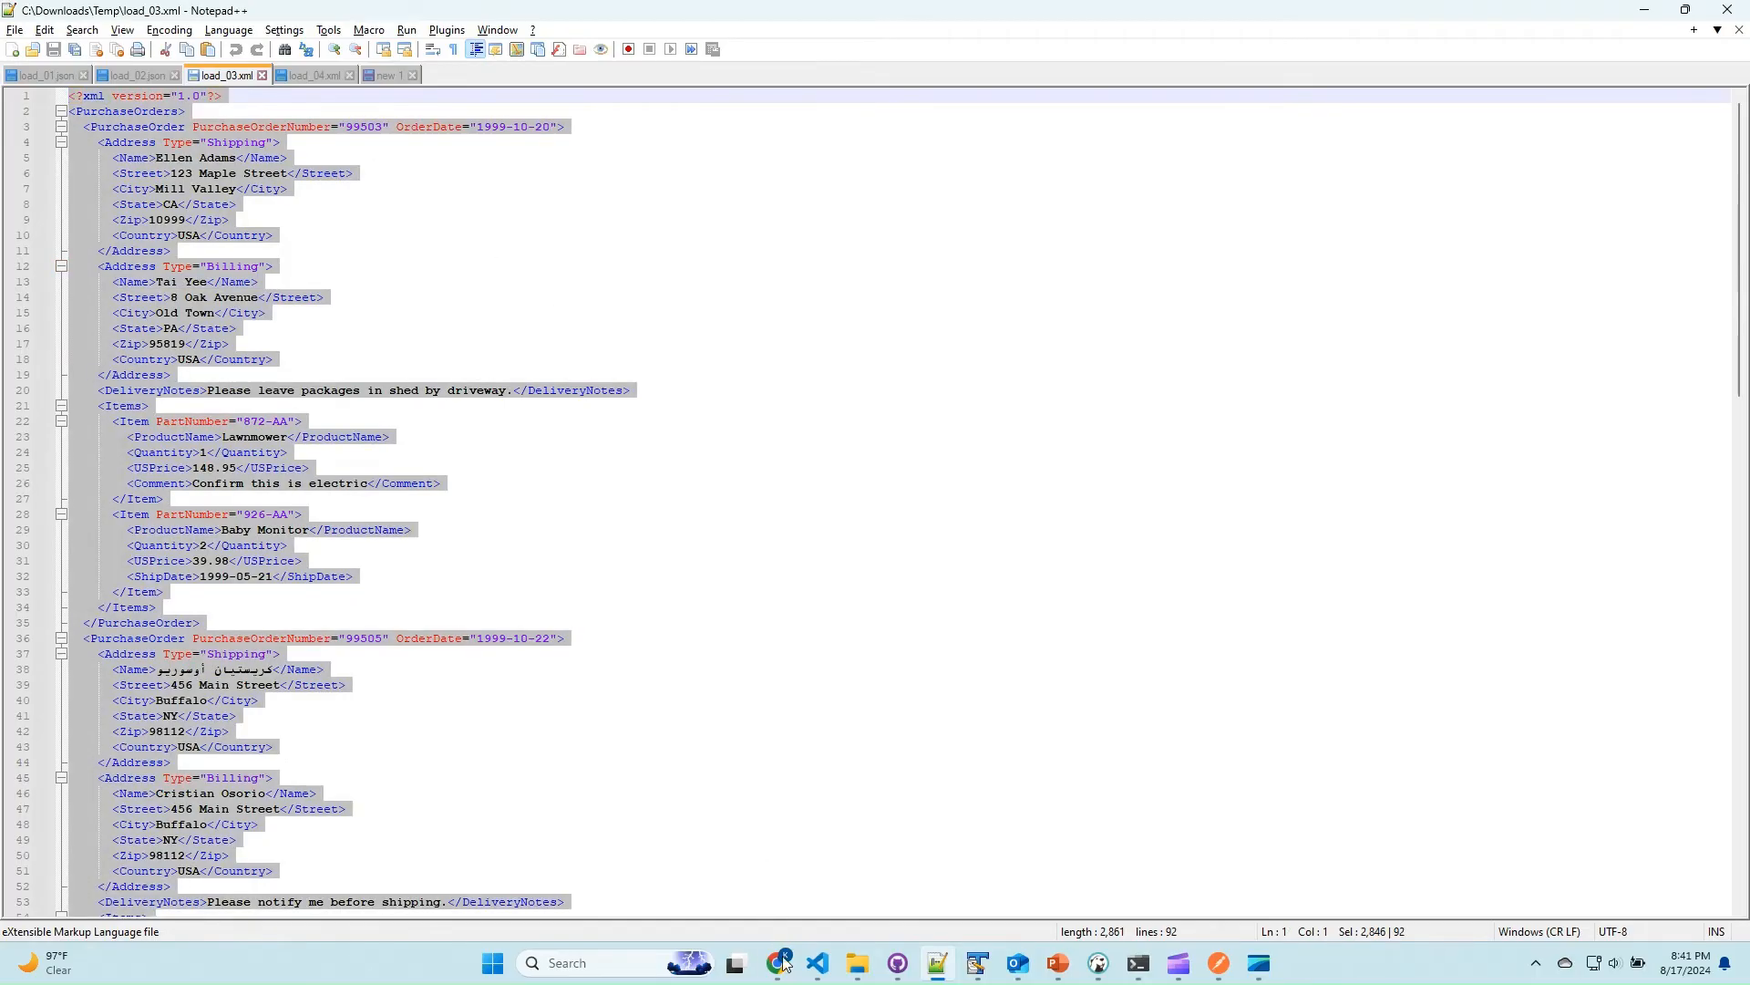
pyautogui.moveTo(783, 962)
pyautogui.click(753, 884)
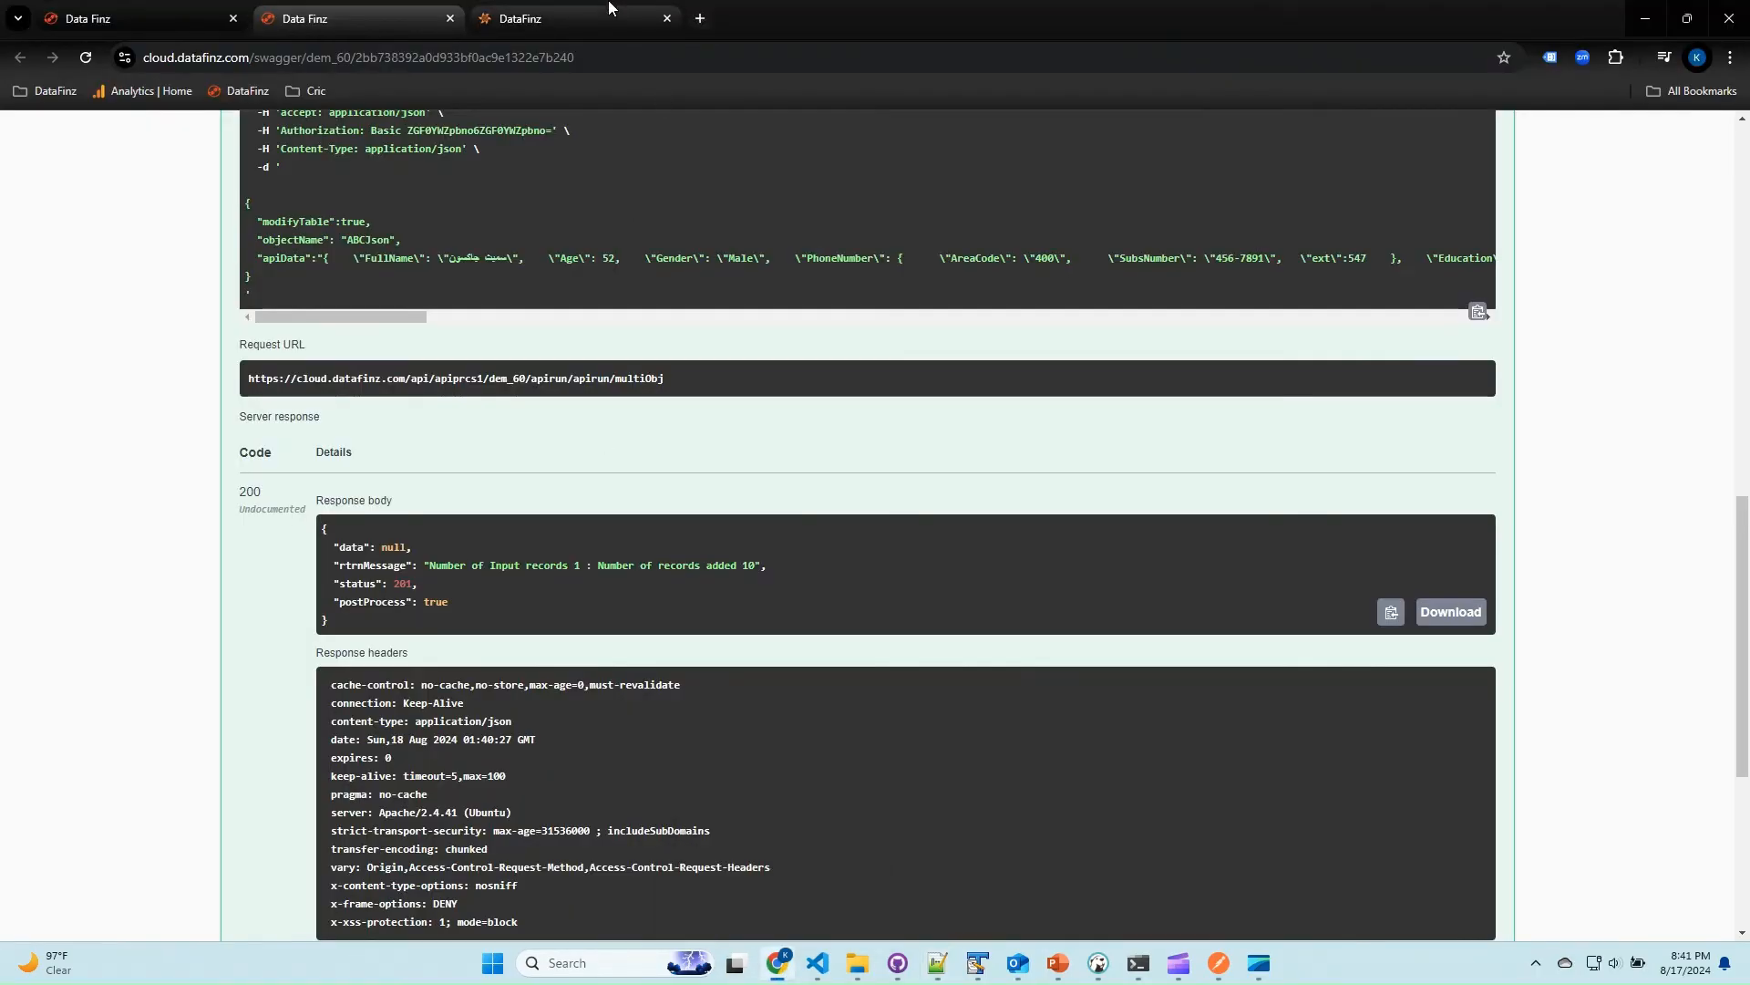
pyautogui.click(609, 8)
pyautogui.click(695, 499)
pyautogui.hotkey('ctrl', 'a')
pyautogui.hotkey('ctrl', 'v')
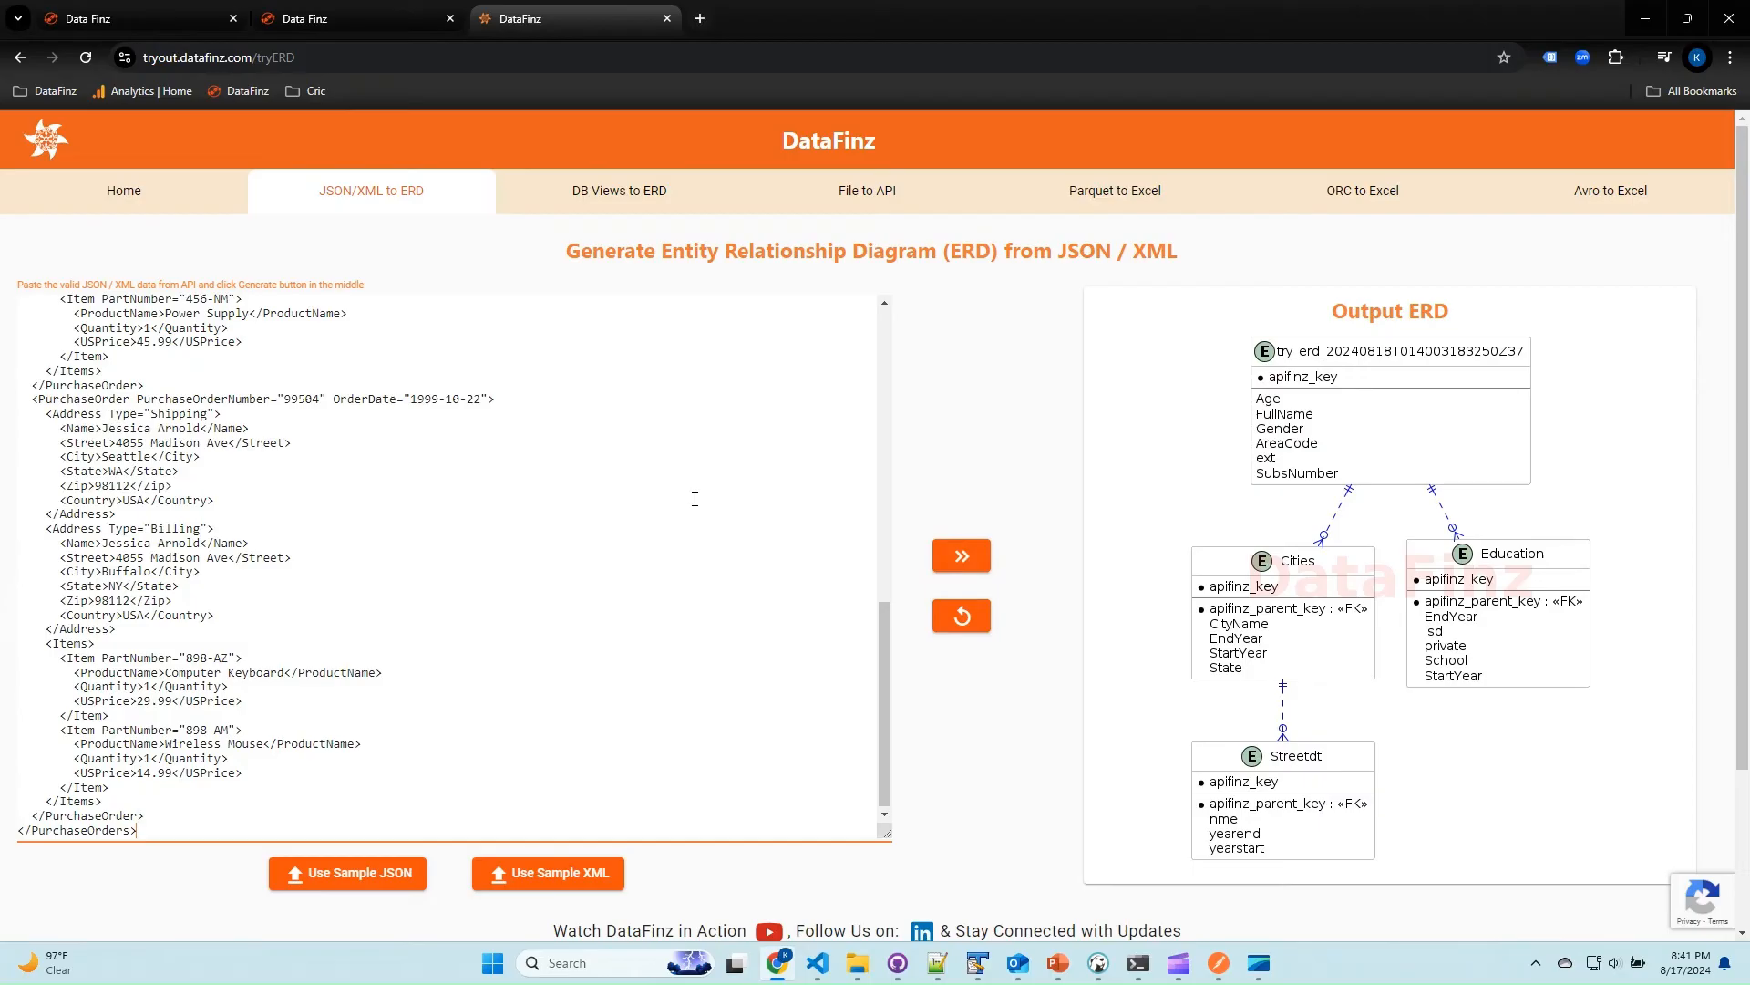
pyautogui.click(978, 560)
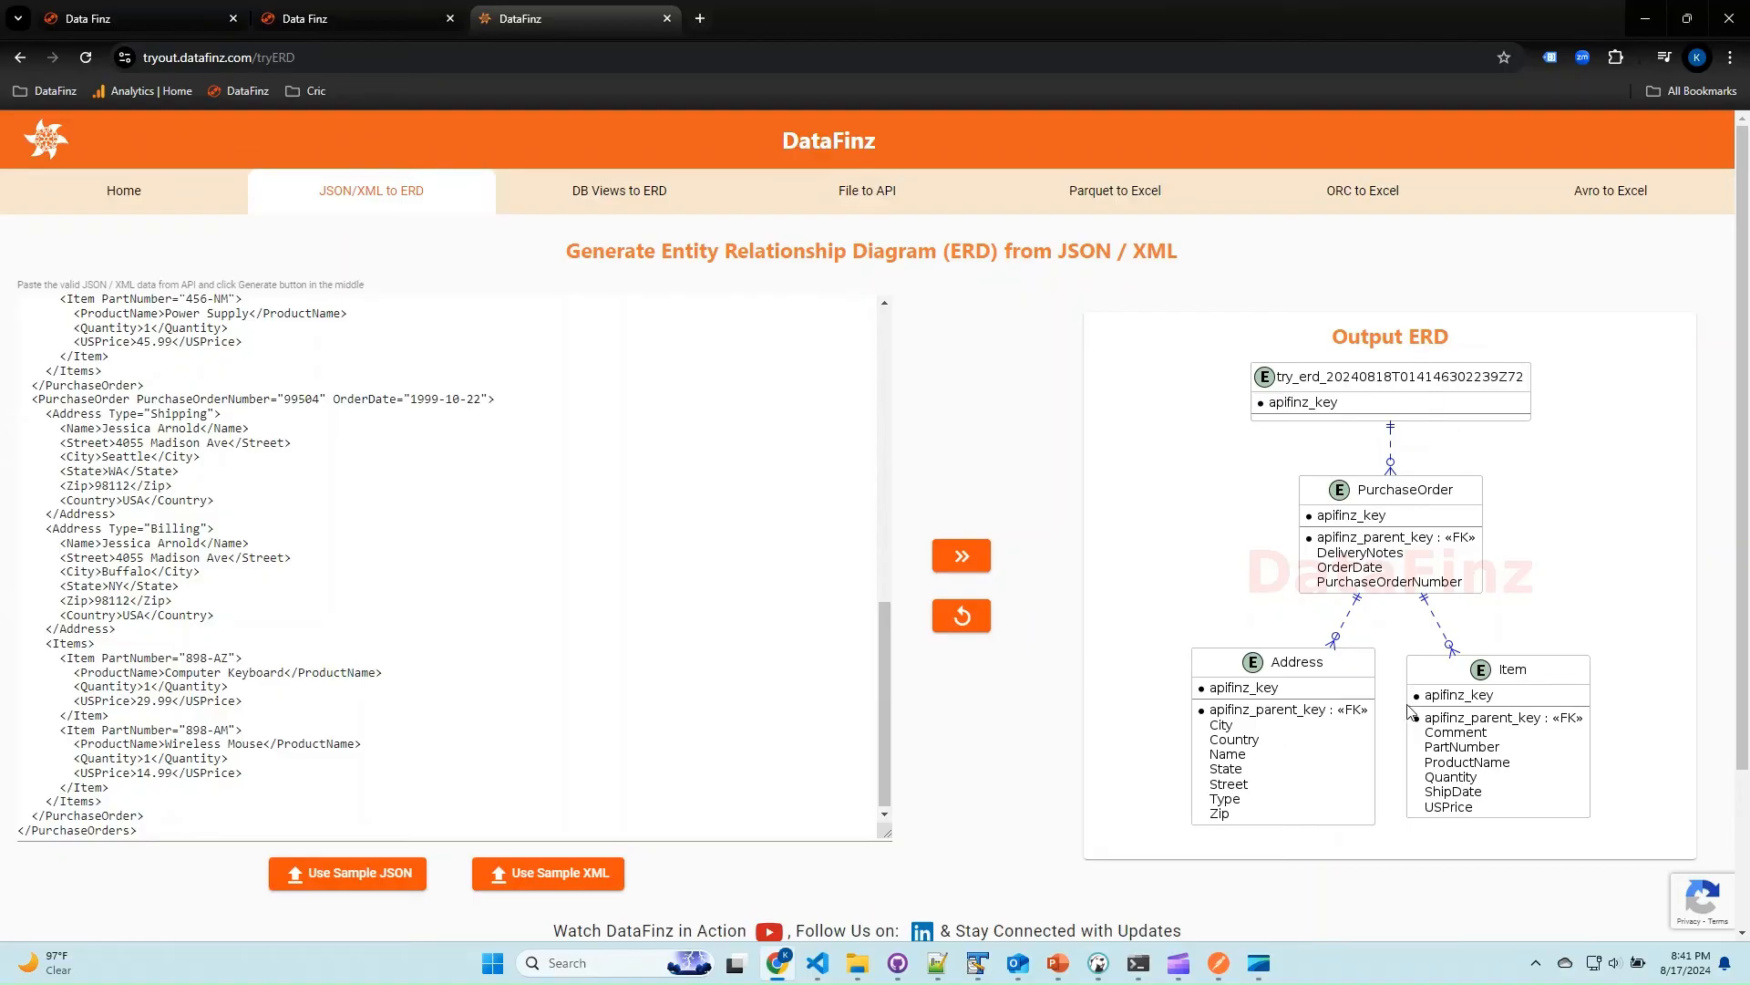
# Execute the multiObj POST request in Swagger with objectName ABCXml, modifyTable true and the load_03 XML data, and check the response.
pyautogui.hotkey('ctrl', 'v')
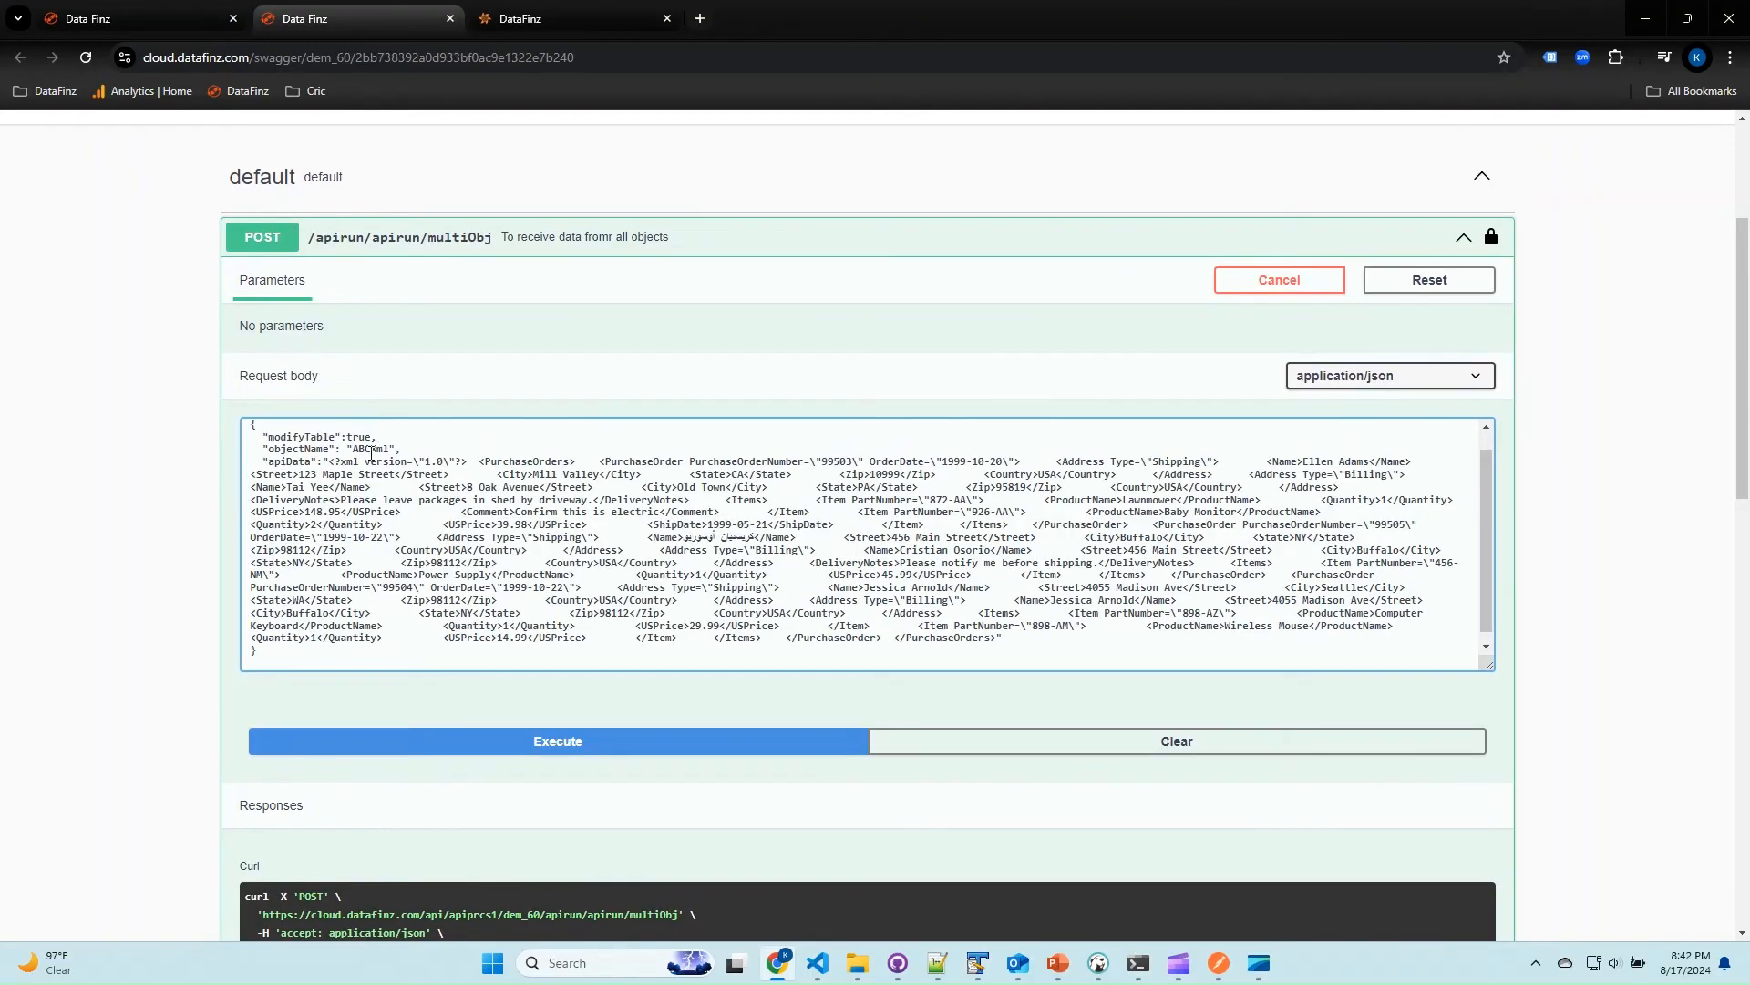
pyautogui.click(525, 742)
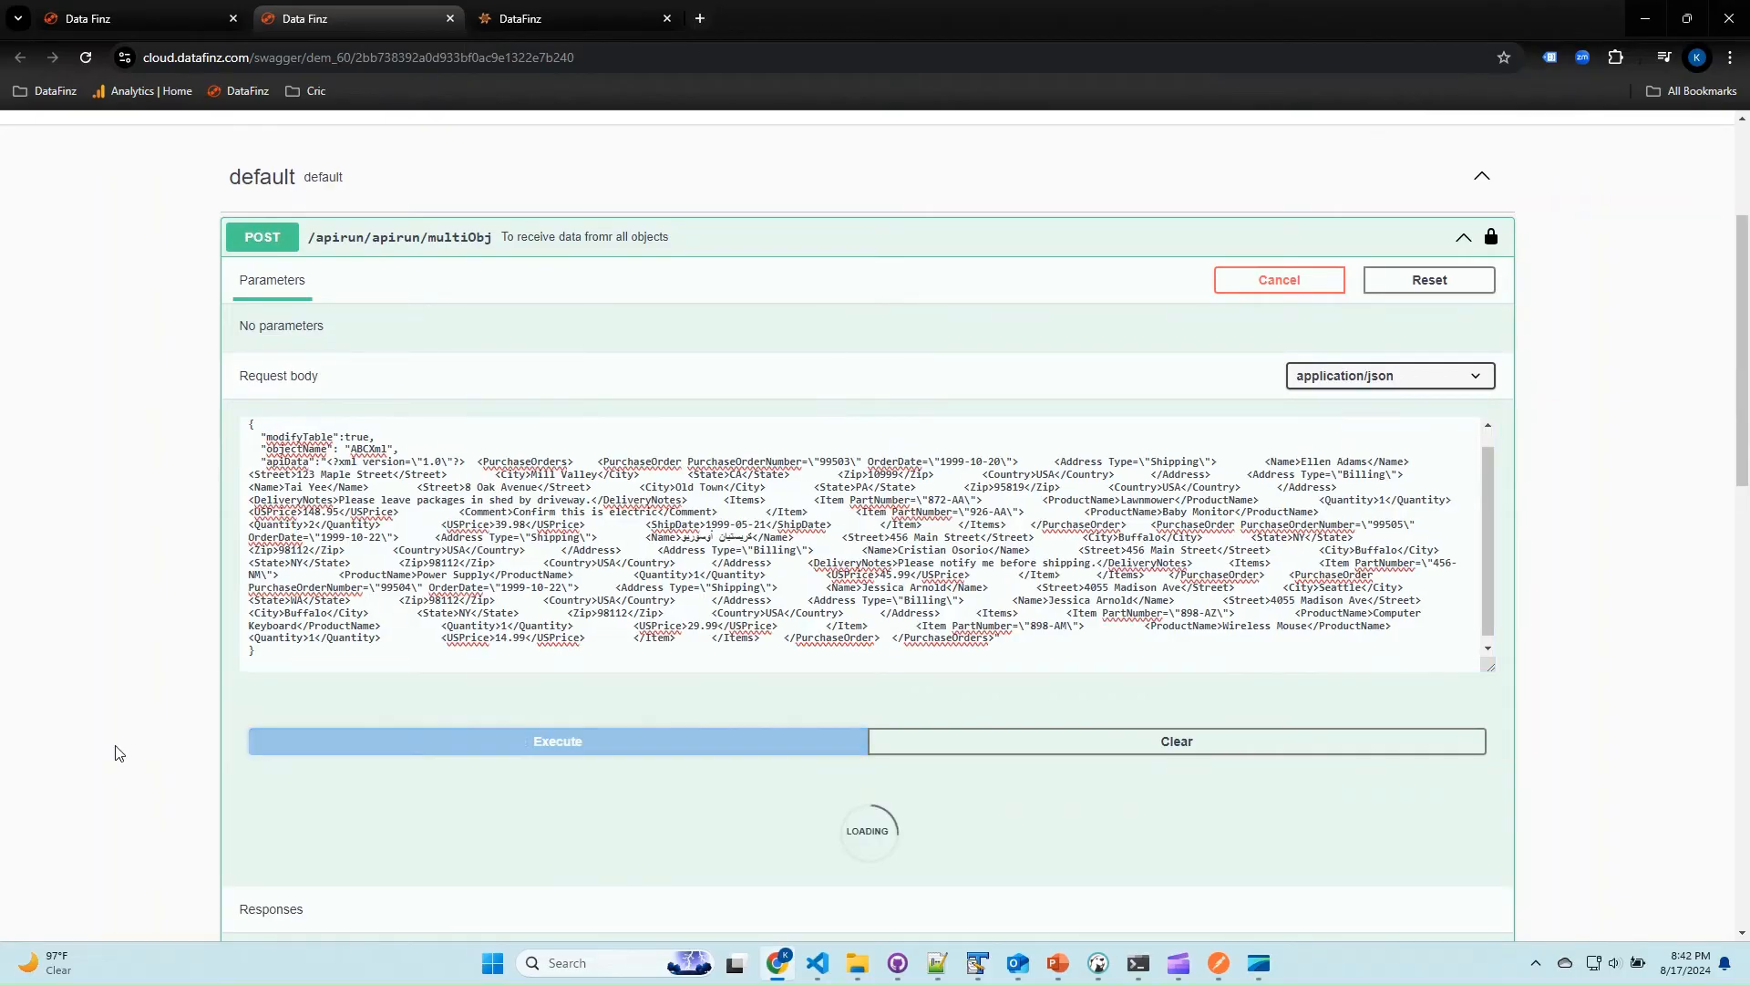
pyautogui.scroll(-8, 118, 729)
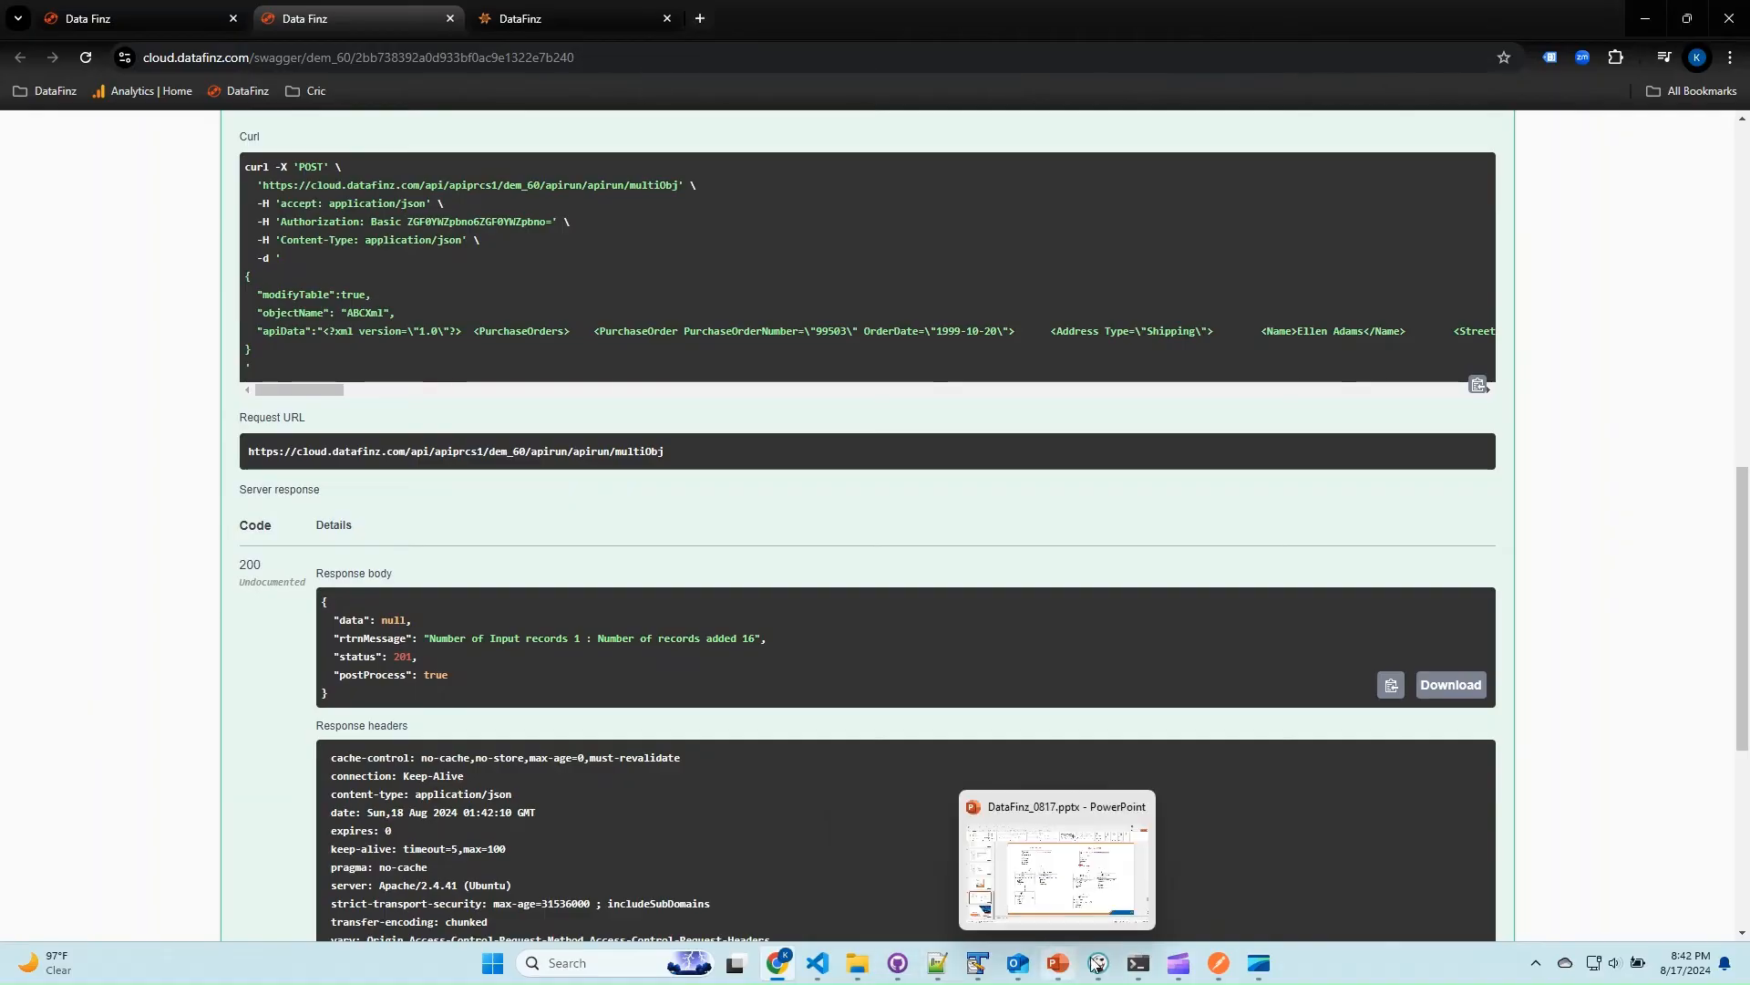
# Switch to DBeaver and refresh the datafinz - Server connection.
pyautogui.click(1099, 962)
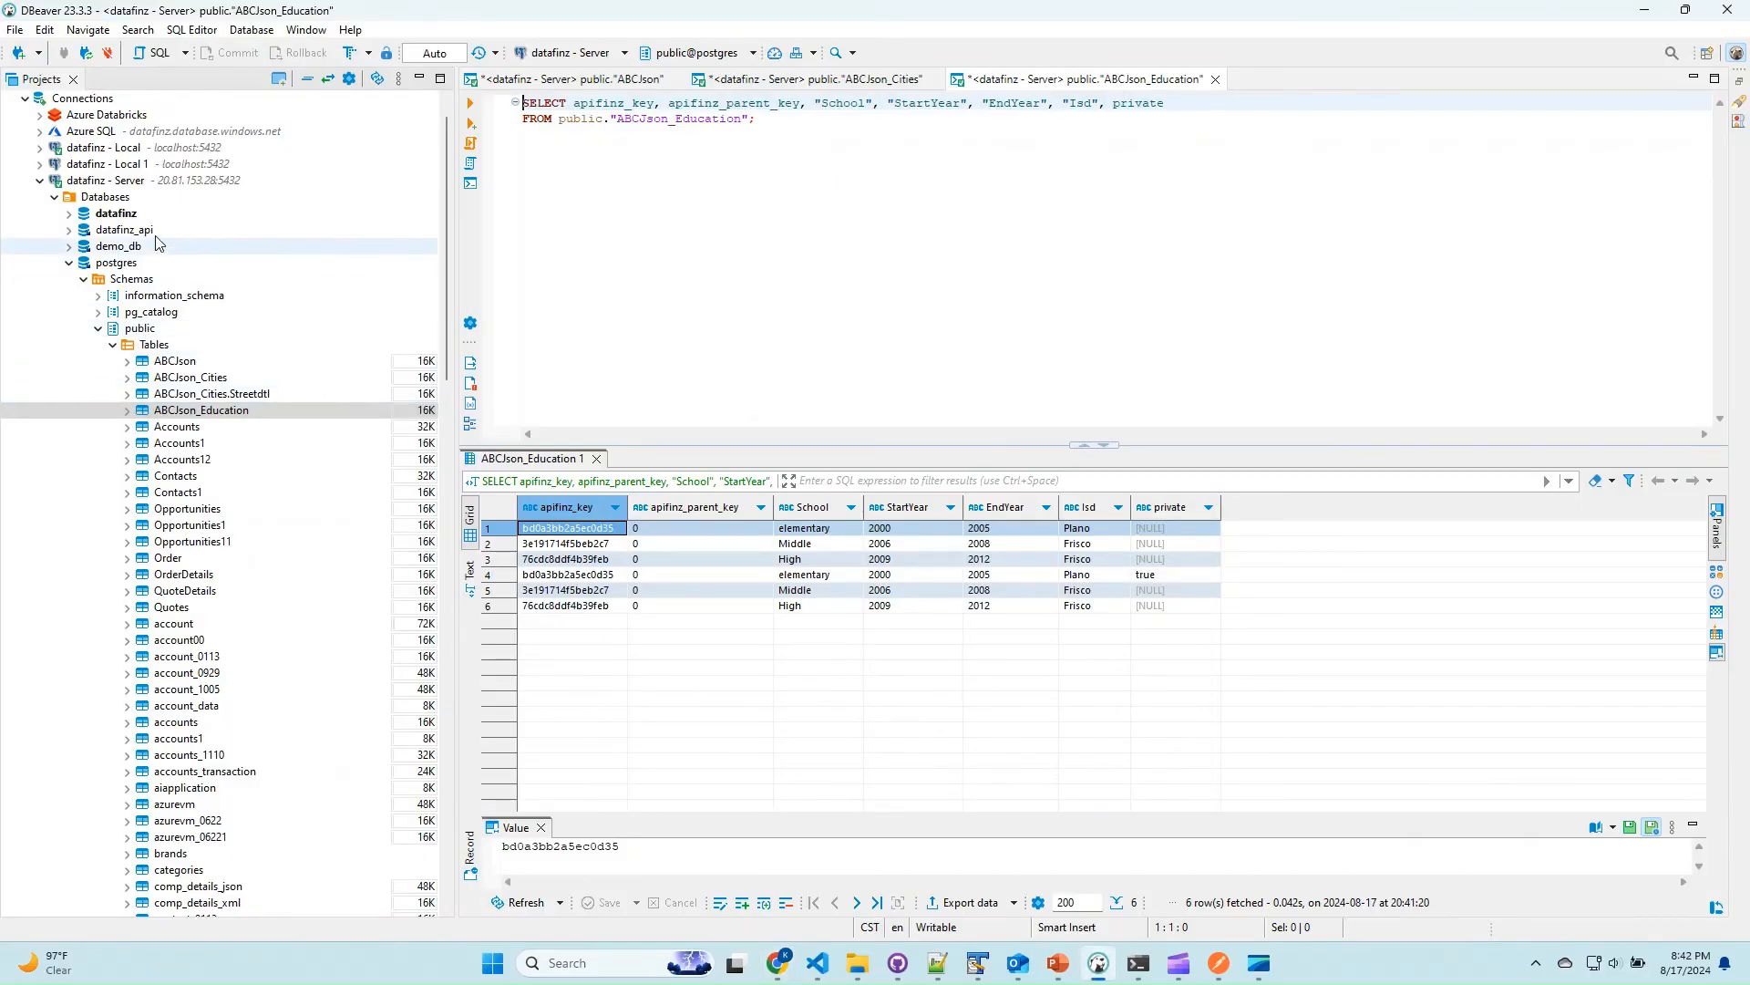
pyautogui.rightClick(191, 179)
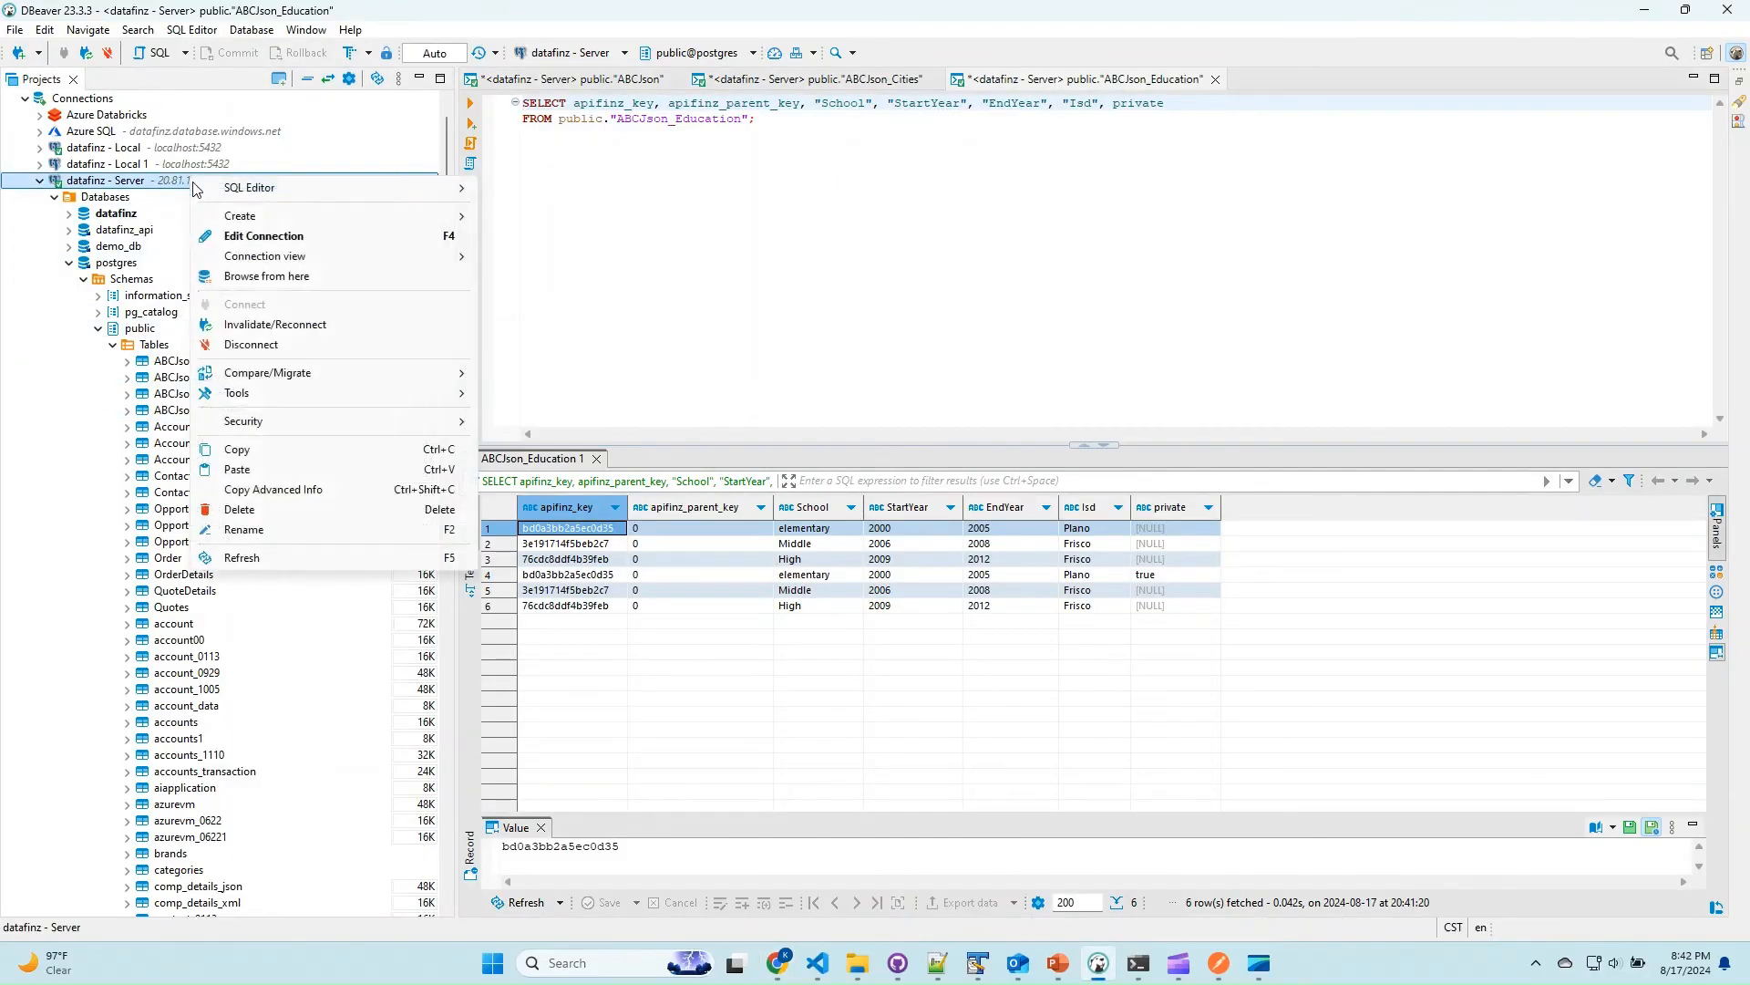
pyautogui.click(265, 556)
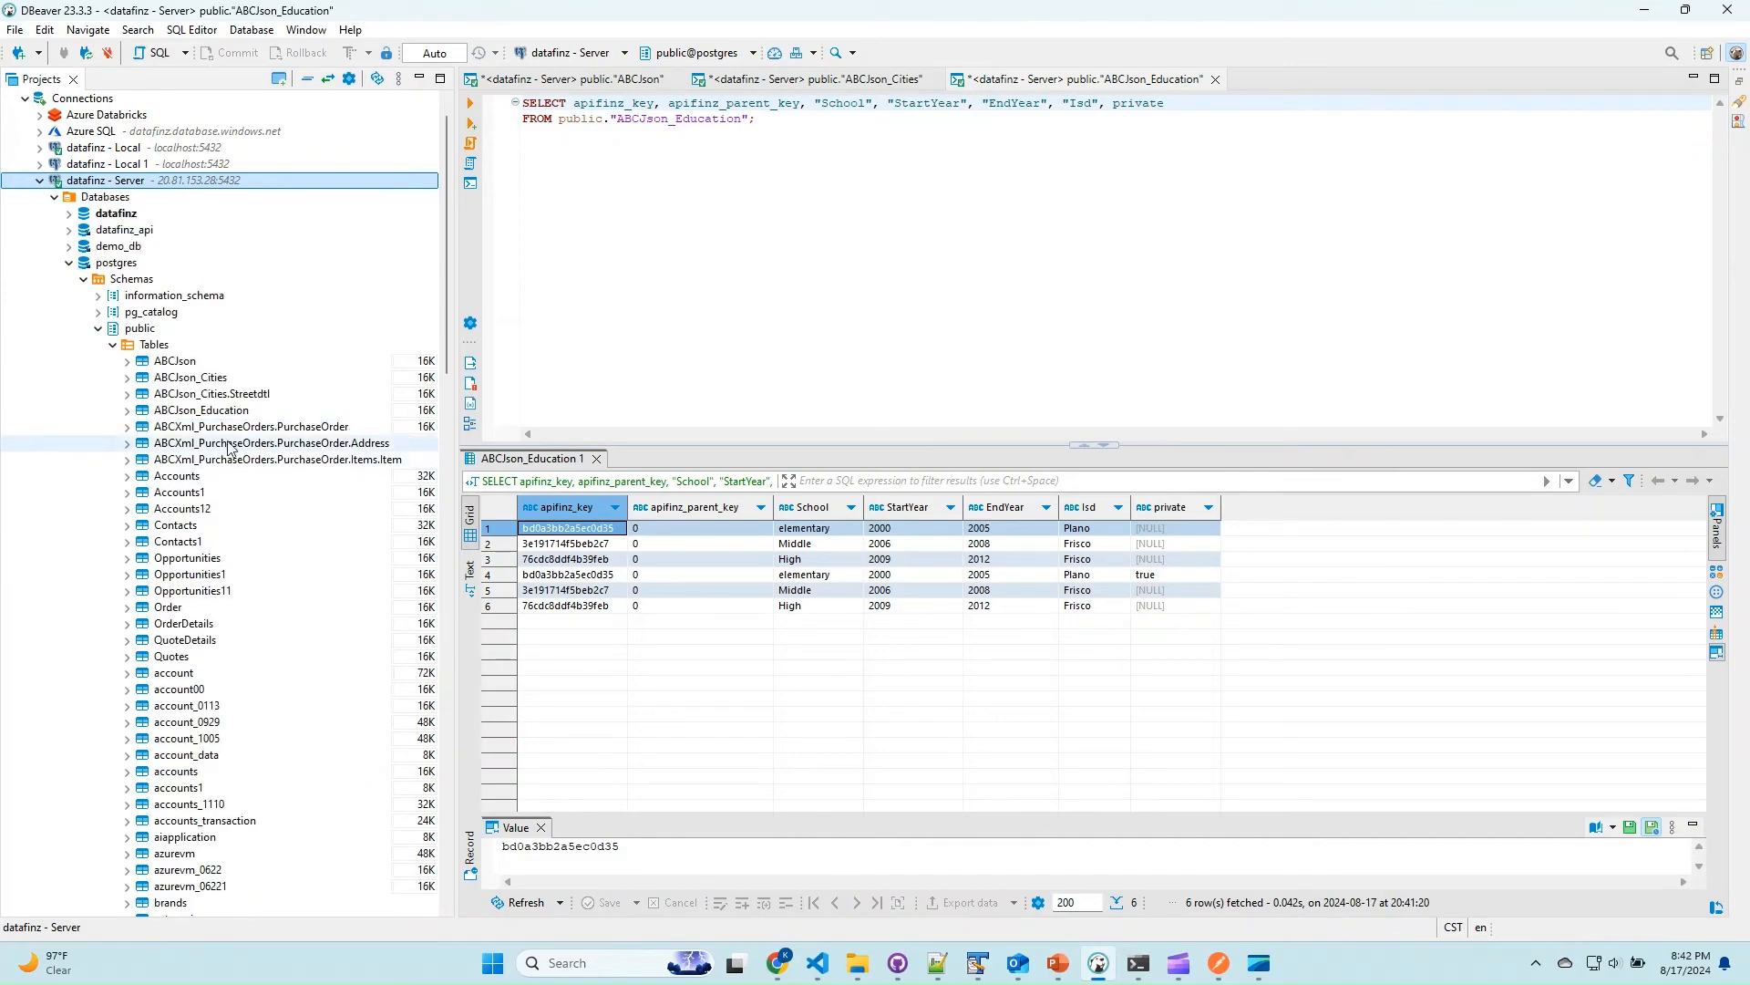
# Read the data of the ABCXml_PurchaseOrders.PurchaseOrder table in a SQL console and examine its columns.
pyautogui.rightClick(228, 428)
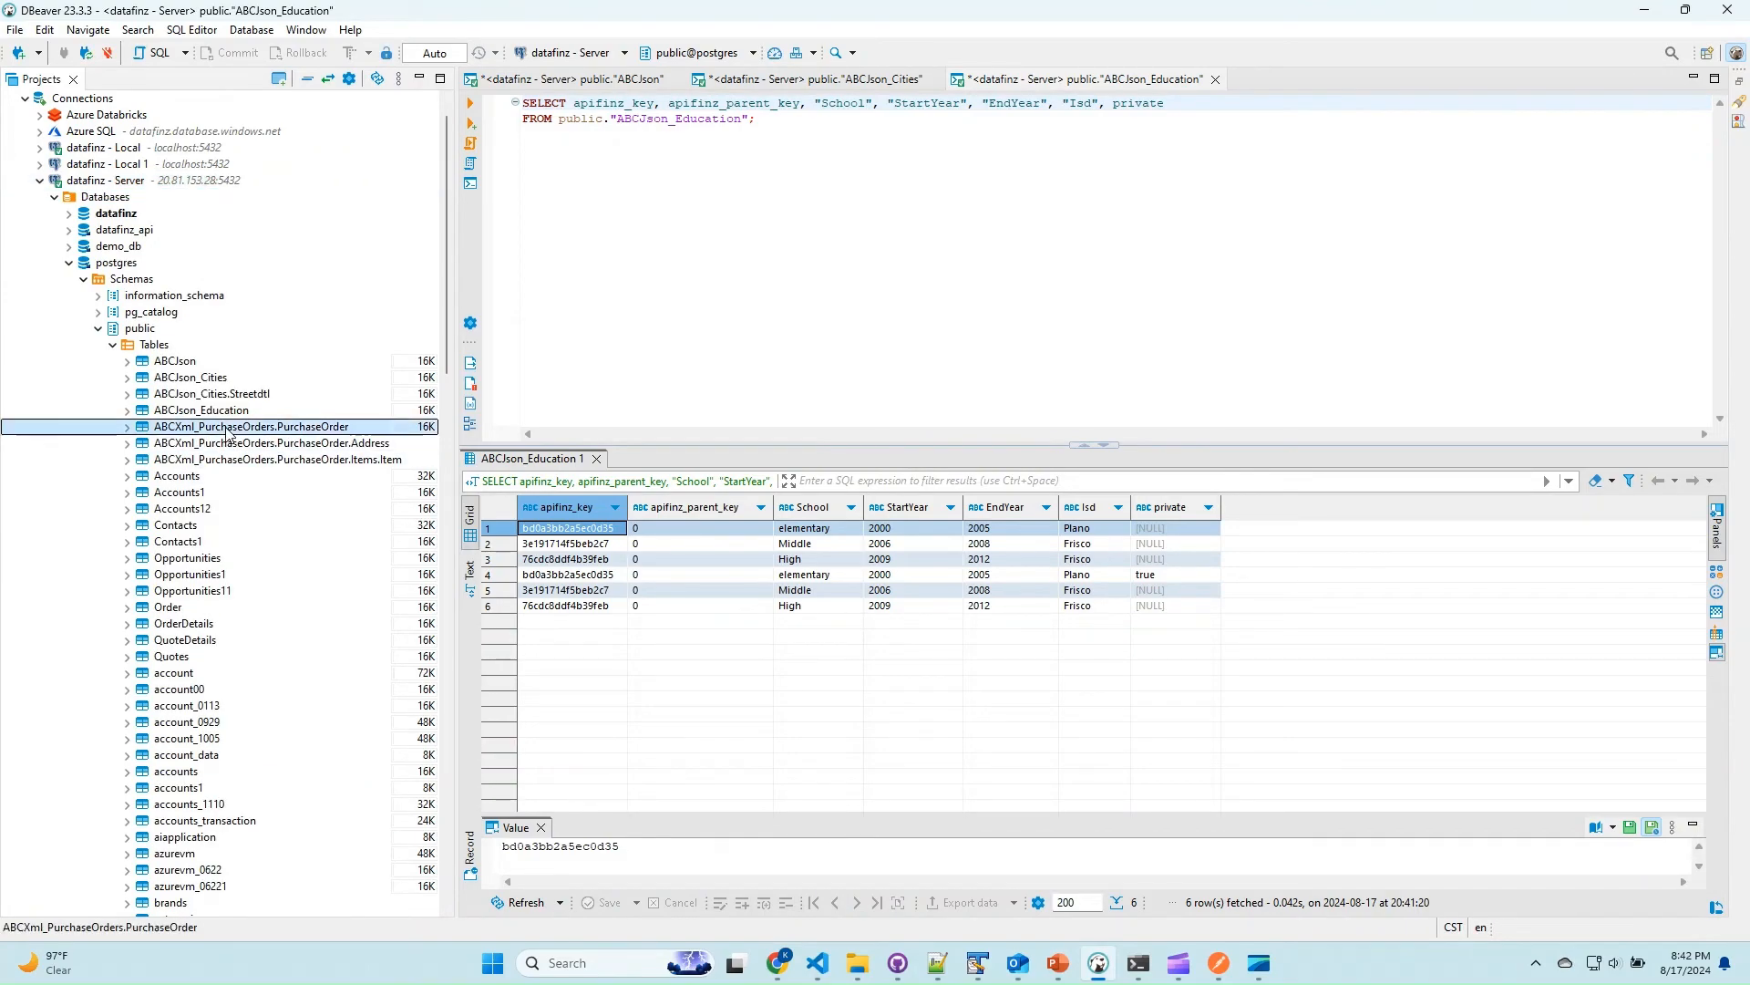
pyautogui.click(356, 665)
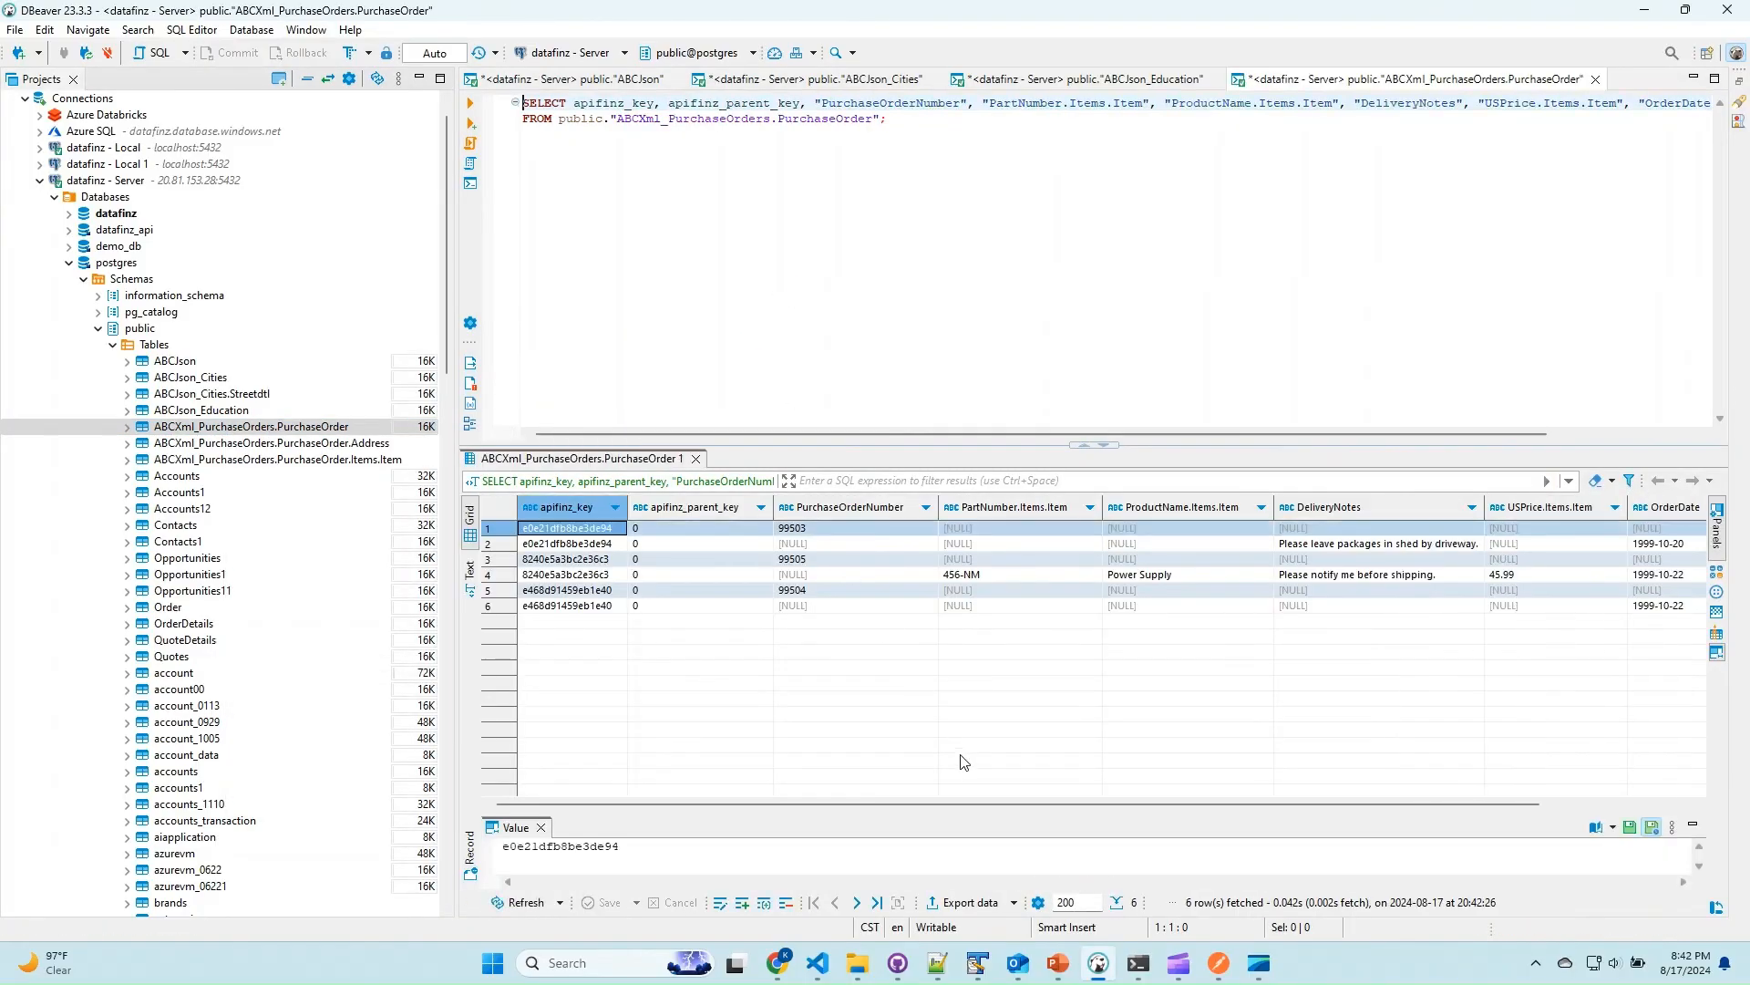
pyautogui.moveTo(946, 802); pyautogui.dragTo(1287, 806)
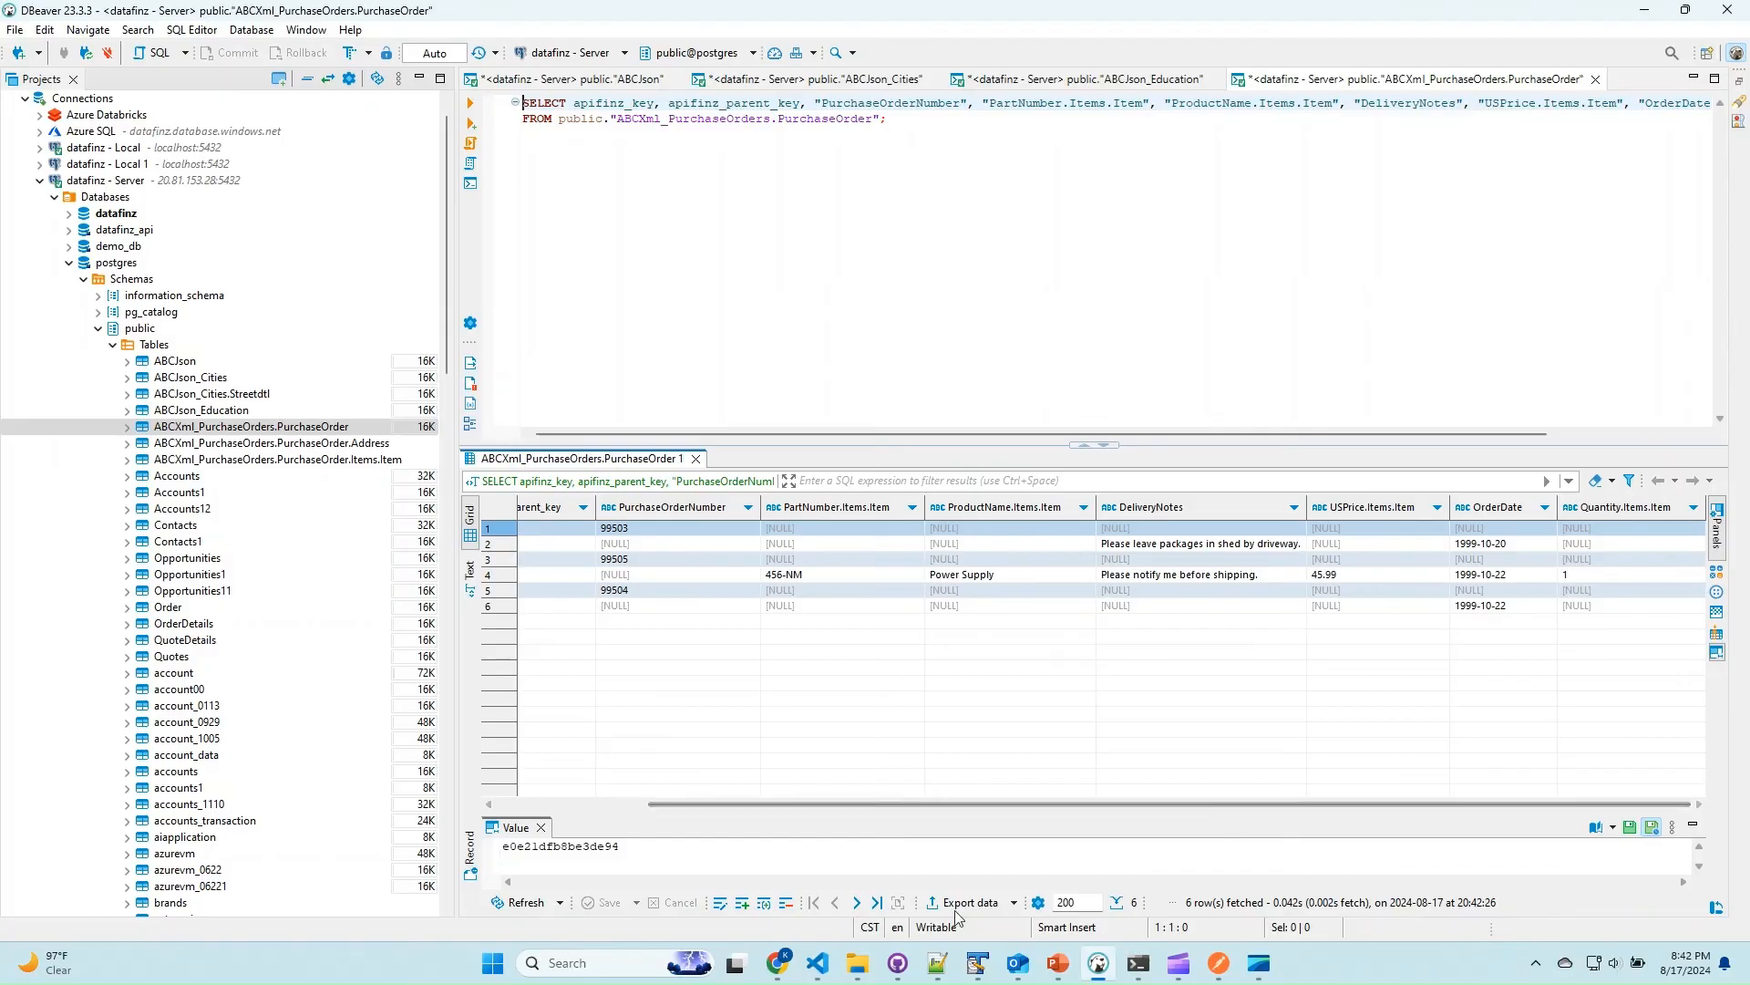
# Open load_04.xml in Notepad++ and examine the Suit element in the first purchase order's billing address.
pyautogui.click(937, 963)
pyautogui.click(308, 75)
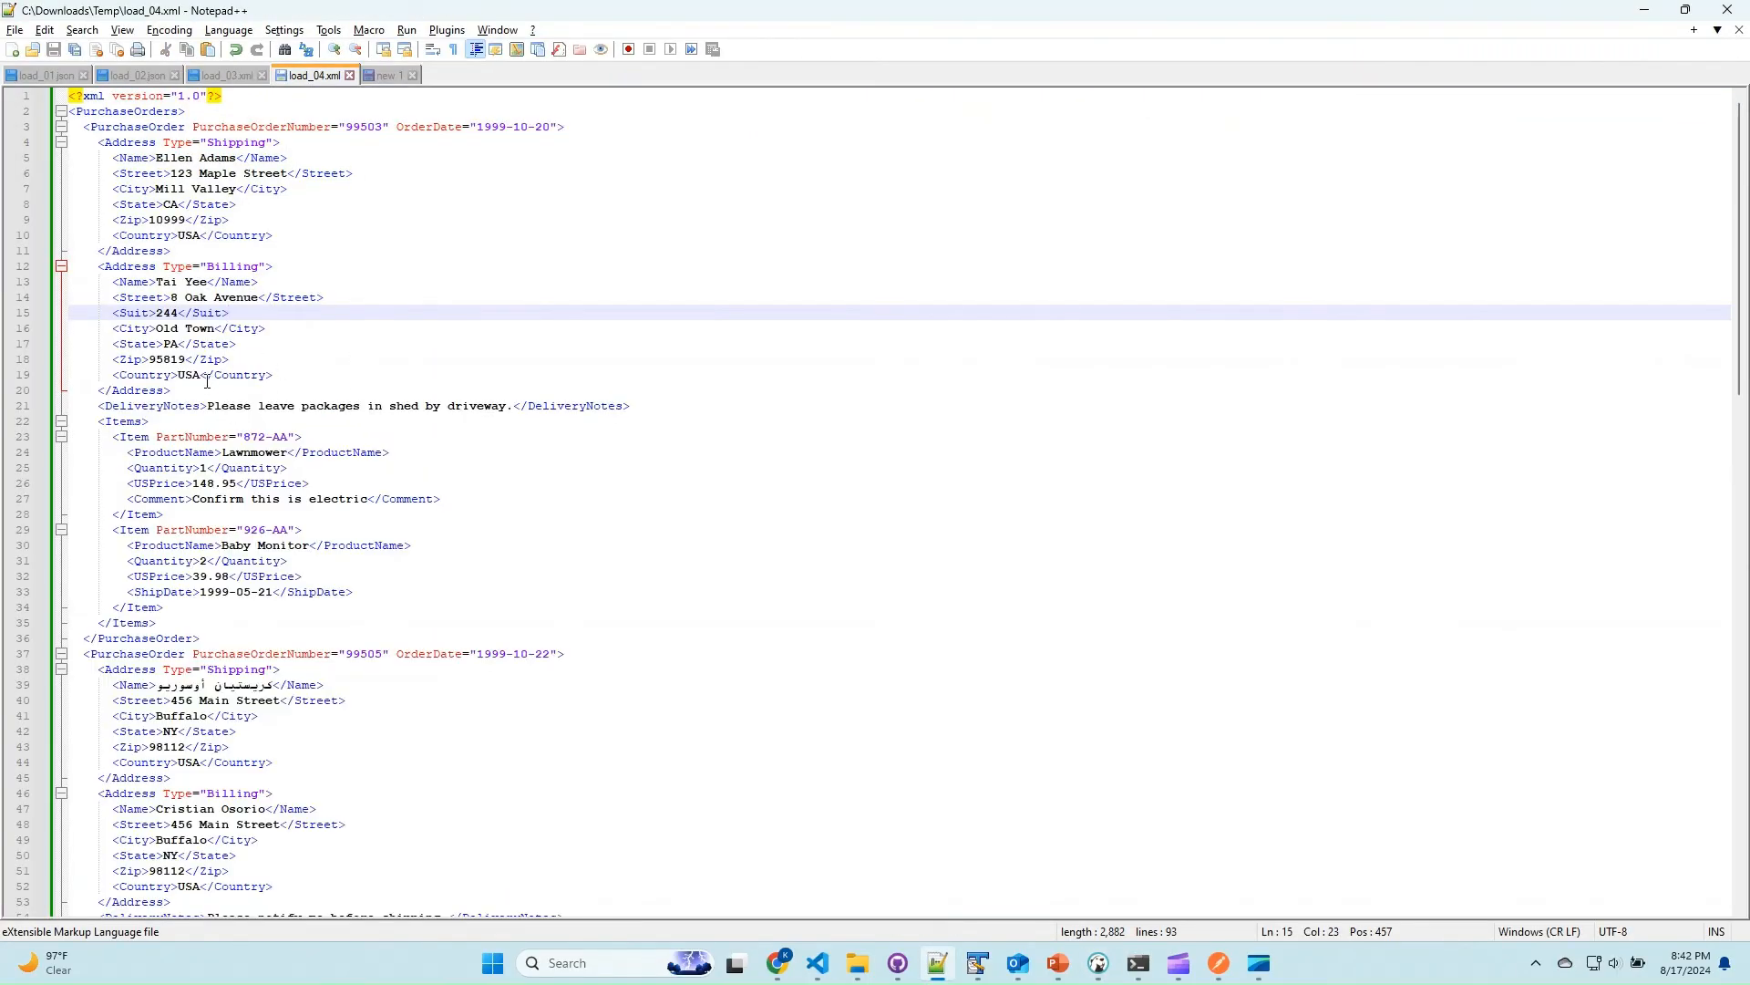
pyautogui.click(134, 311)
pyautogui.click(517, 310)
# Execute the multiObj POST request for ABCXml in Chrome with the load_04 XML containing the Suit element, and check the response.
pyautogui.click(977, 964)
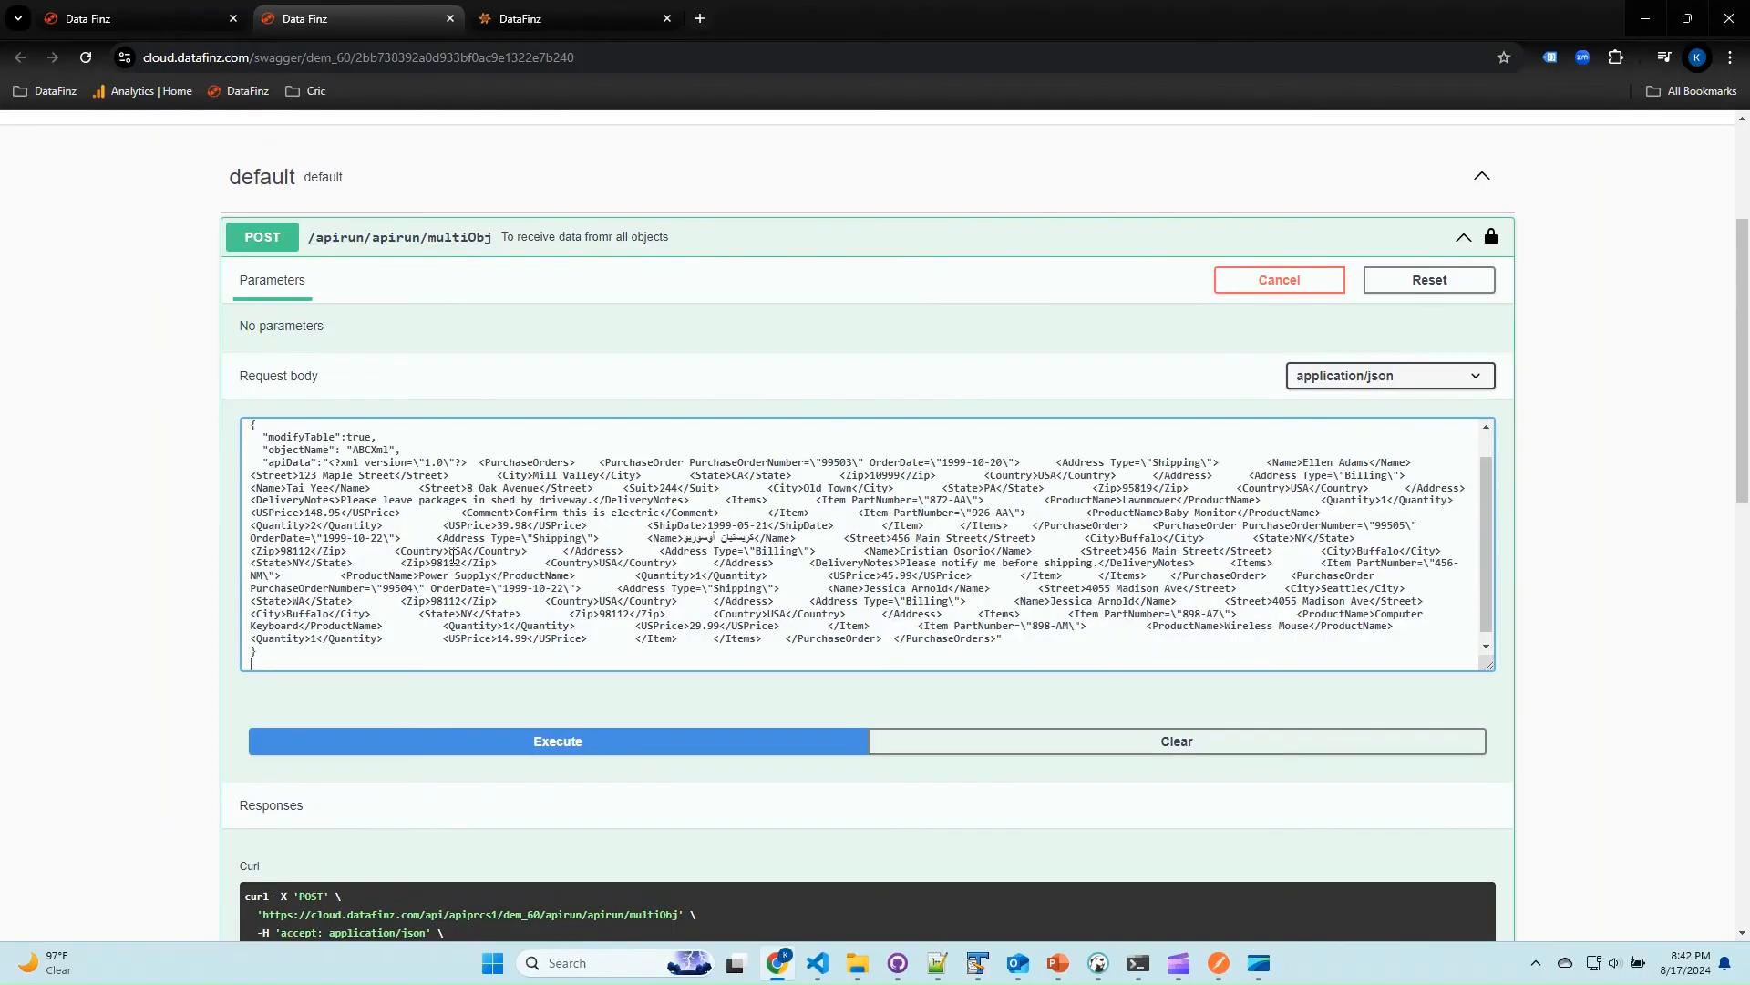
pyautogui.click(563, 743)
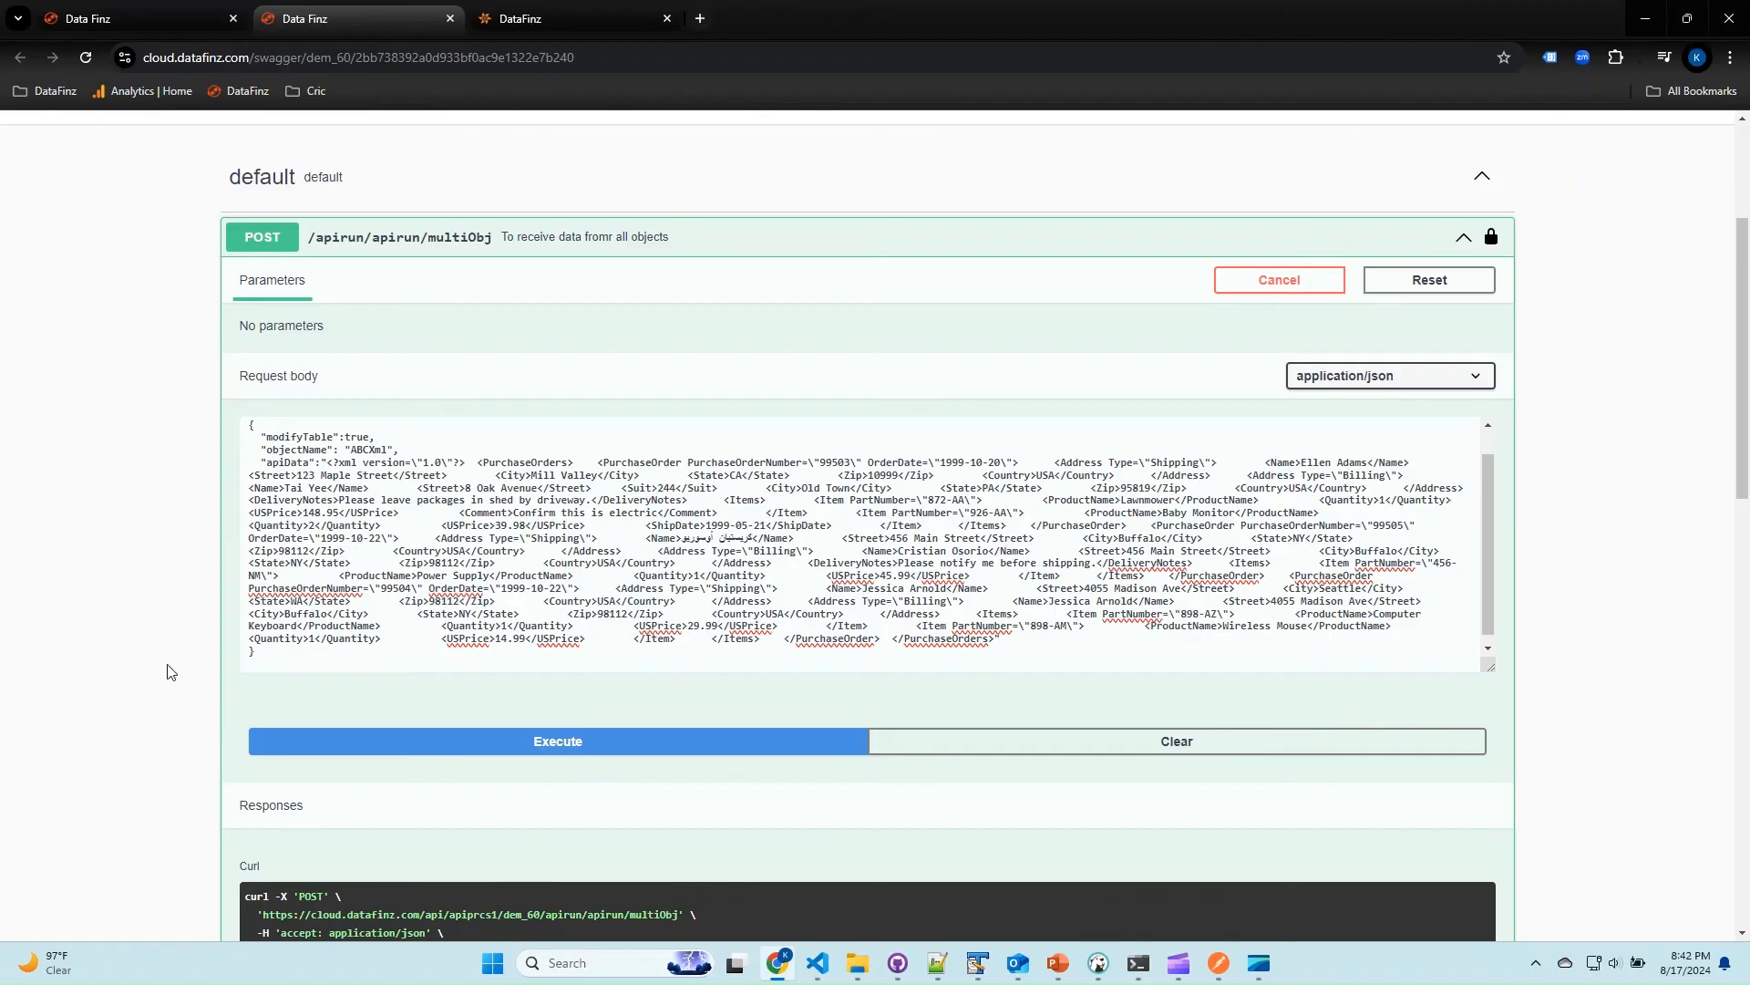
pyautogui.scroll(-5, 175, 673)
pyautogui.scroll(-3, 36, 670)
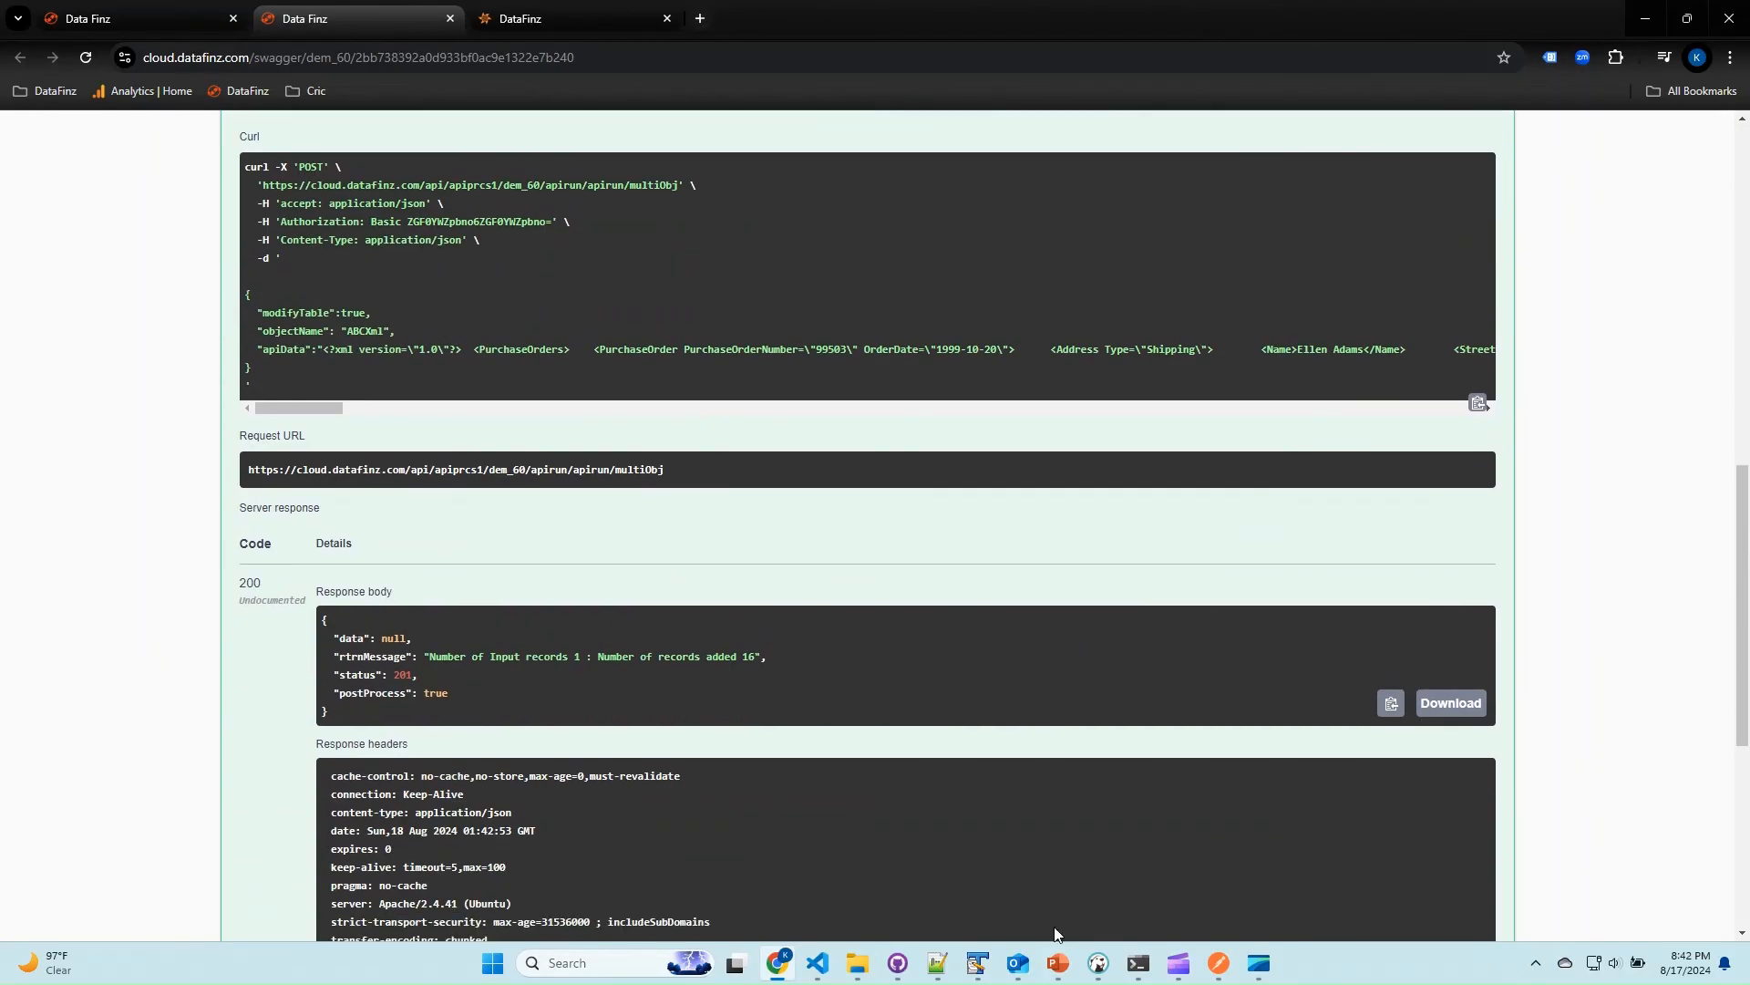
# Switch to DBeaver, refresh the public schema's Tables folder, and read the ABCXml_PurchaseOrders.PurchaseOrder.Address data to check the Suit column.
pyautogui.click(1098, 964)
pyautogui.rightClick(160, 345)
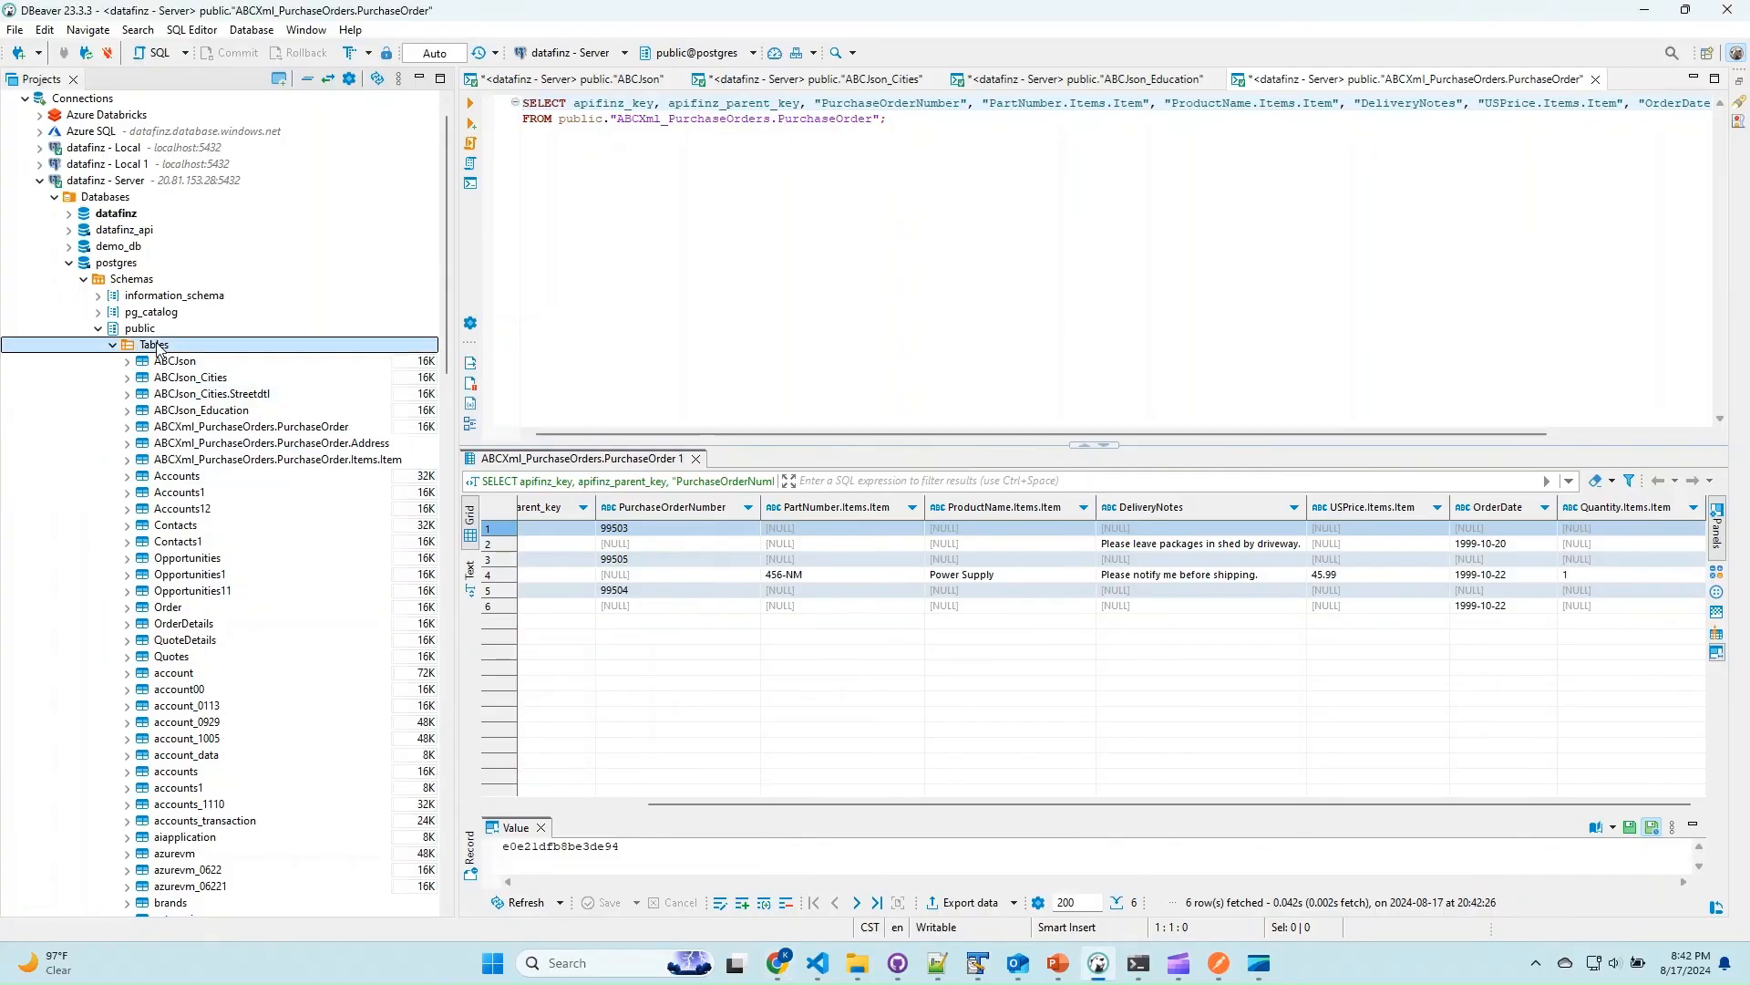
pyautogui.click(233, 638)
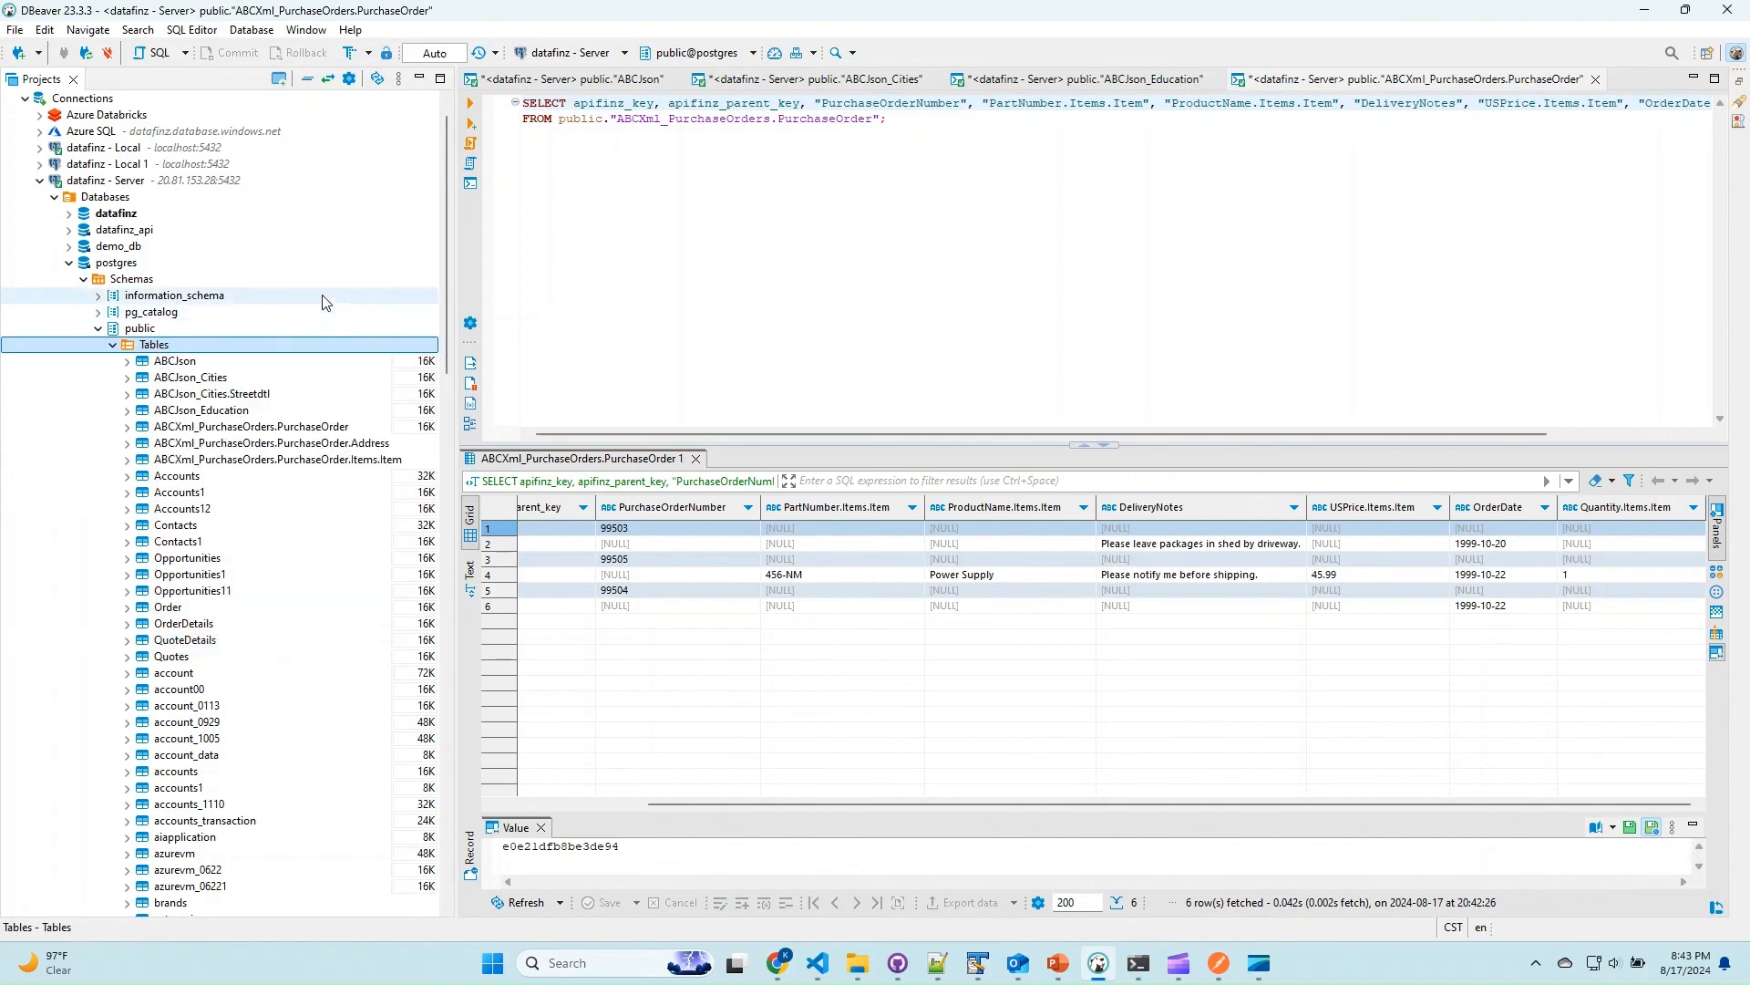
pyautogui.rightClick(345, 443)
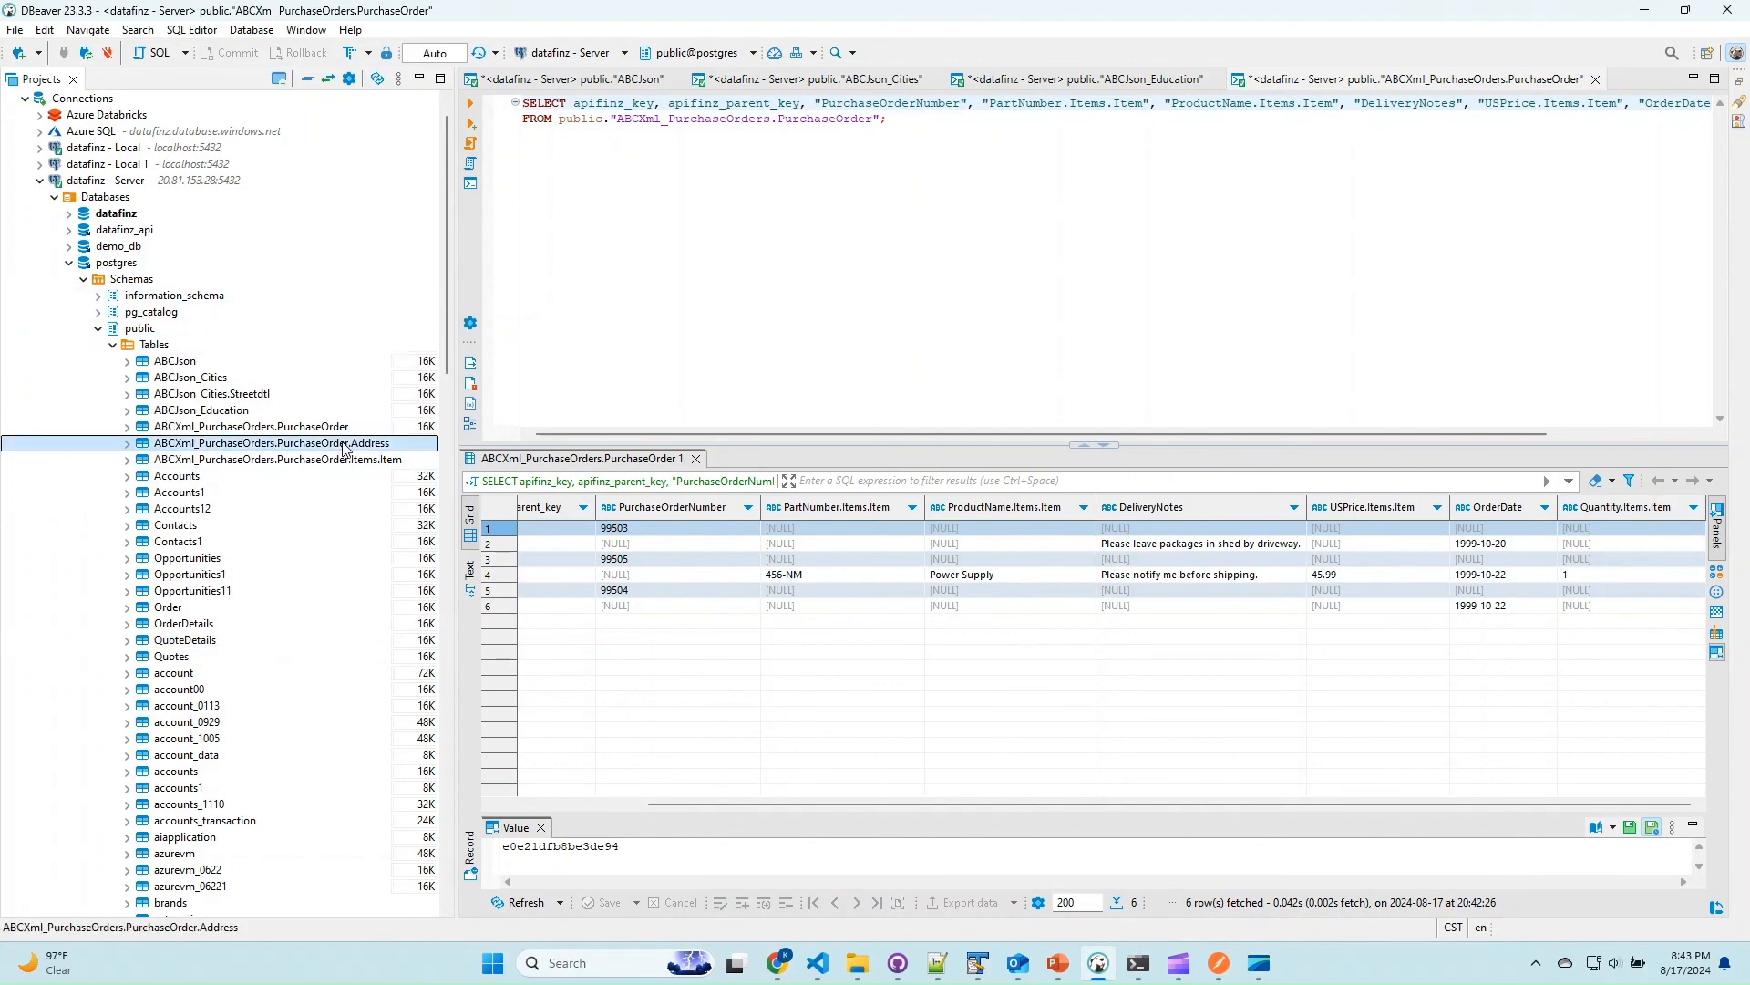
pyautogui.click(444, 680)
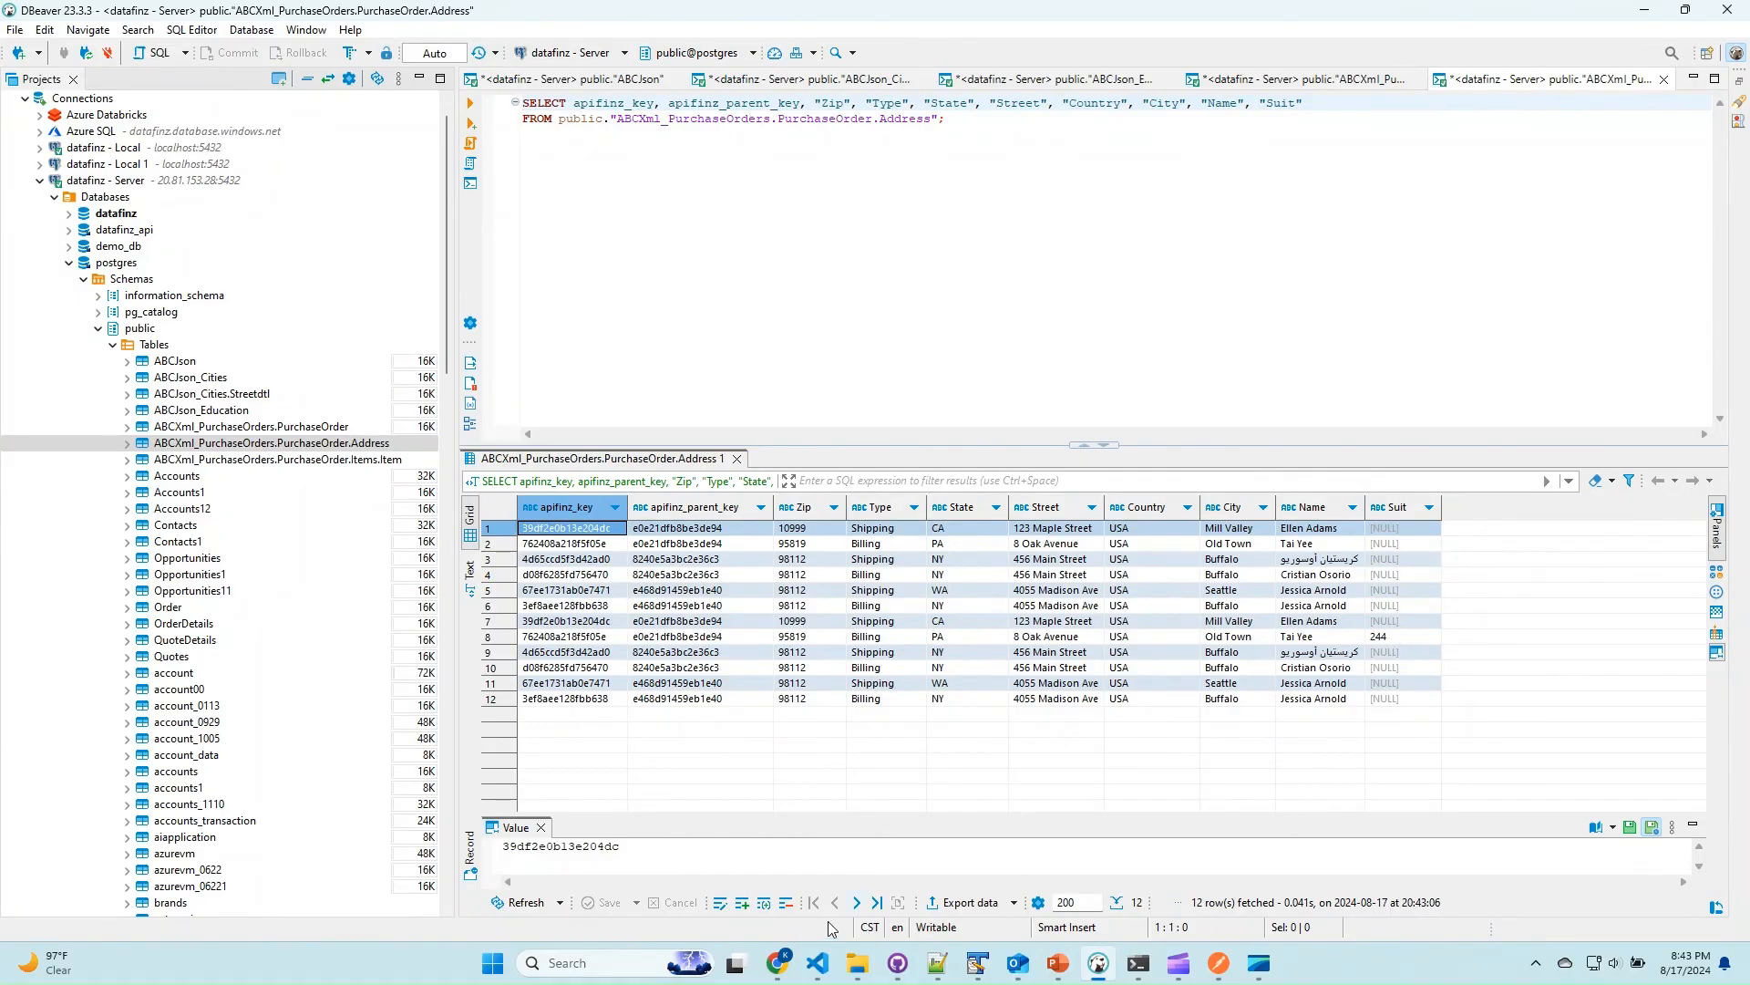
# Switch back to the Swagger page in Chrome and review the ABCXml request body.
pyautogui.click(777, 963)
pyautogui.scroll(15, 52, 461)
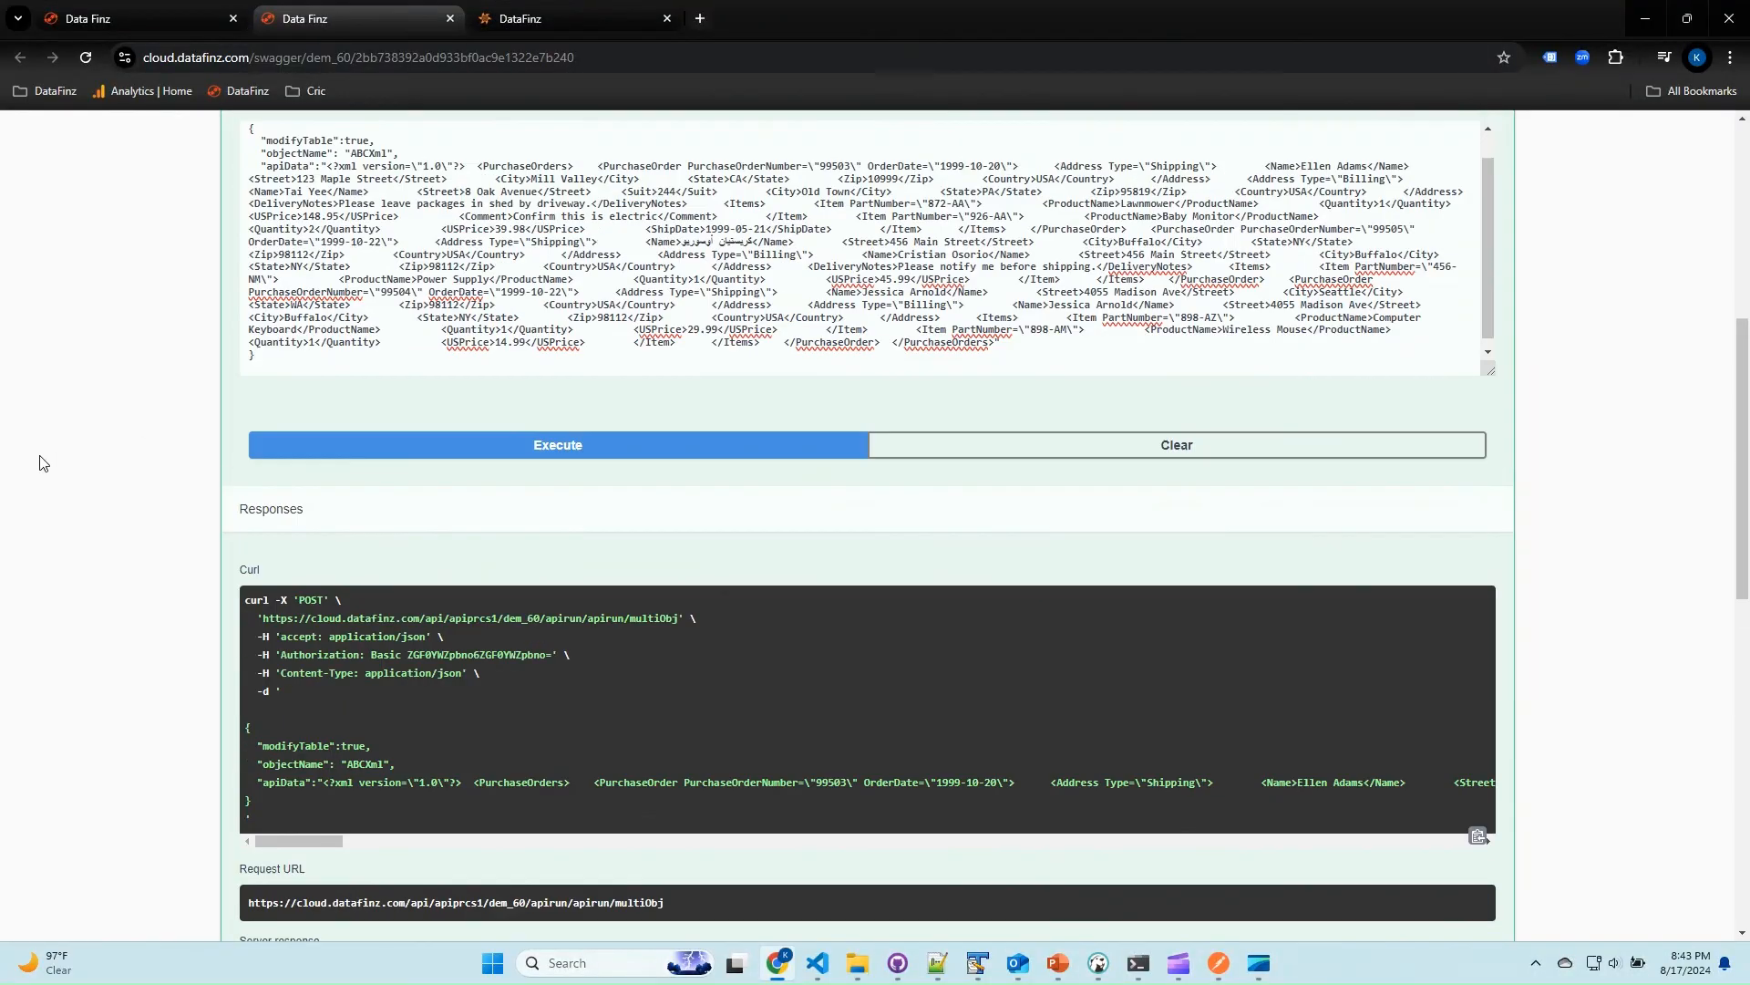